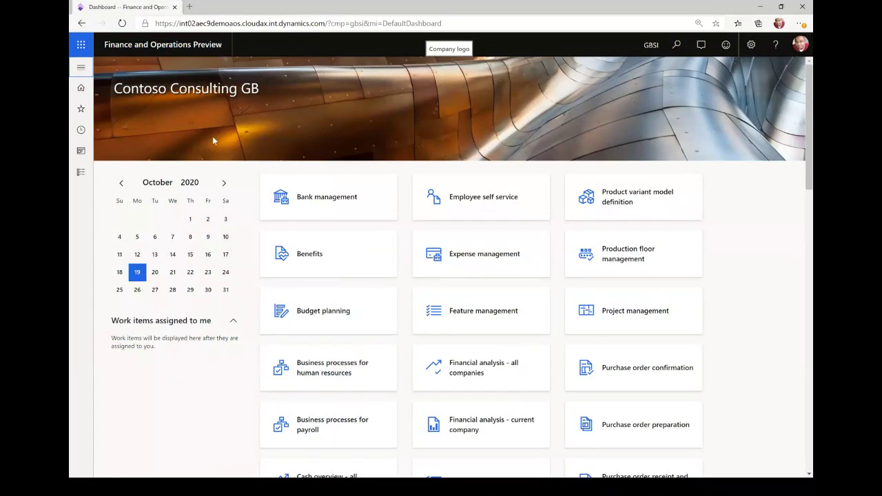
Step: Search for the page "feature" and open Feature management from System administration
{"action": "left_click", "coordinate": [80, 175]}
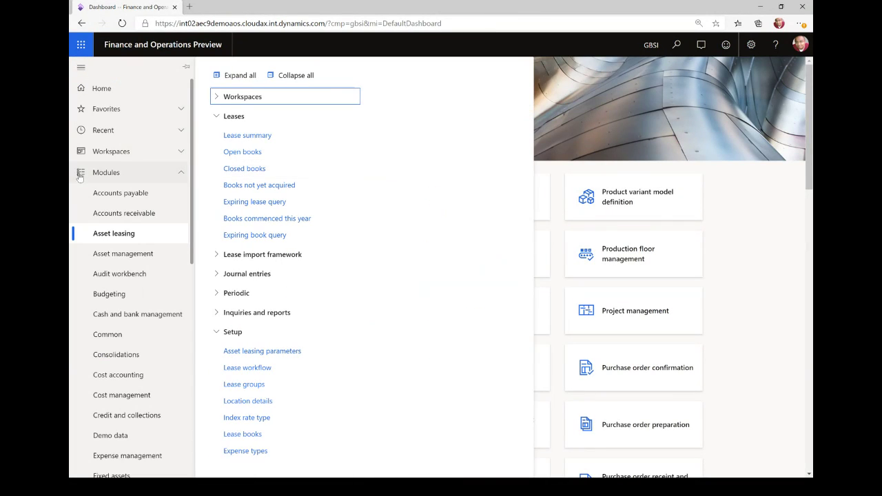
{"action": "left_click", "coordinate": [677, 47]}
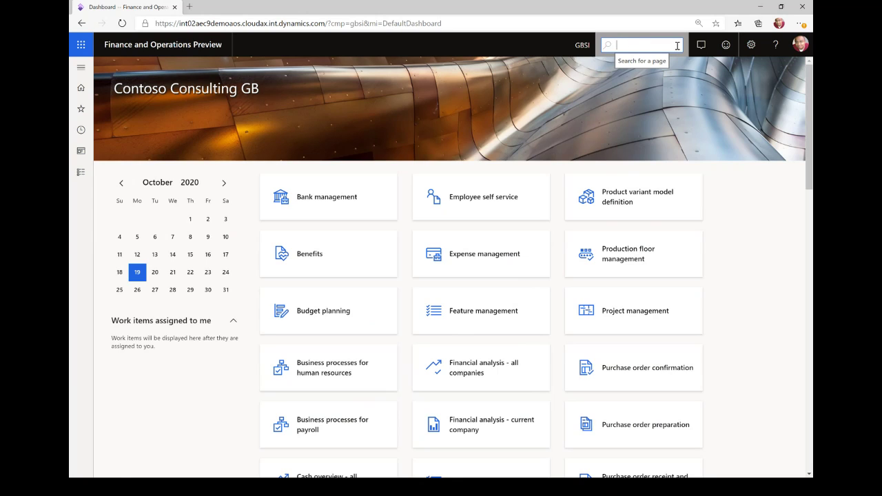
{"action": "type", "text": "feature"}
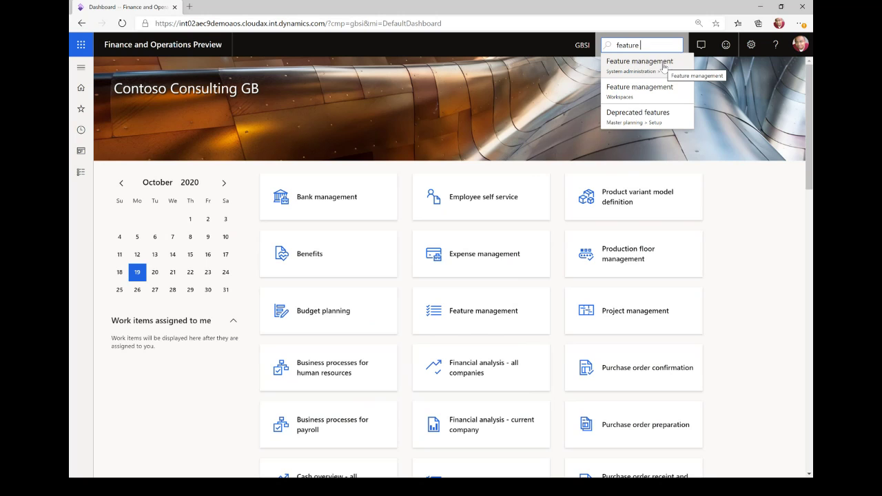
{"action": "left_click", "coordinate": [663, 66]}
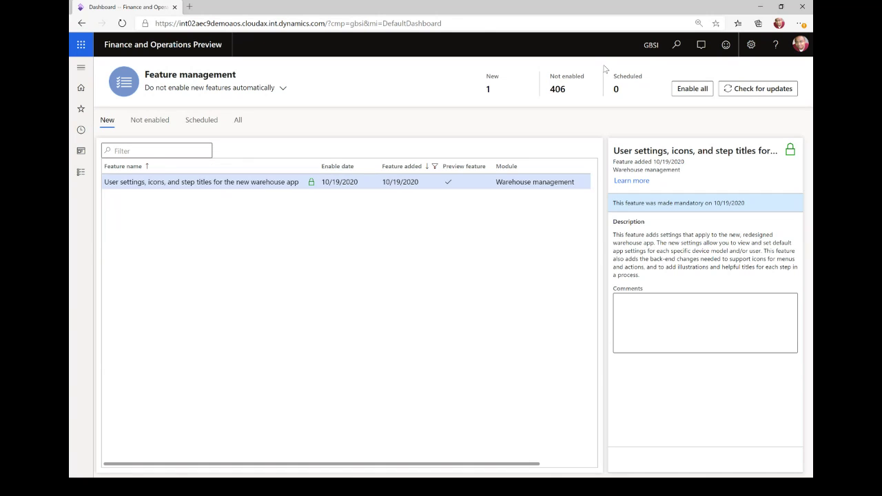
Step: Show all features and filter the feature names to find Asset leasing
{"action": "left_click", "coordinate": [238, 121]}
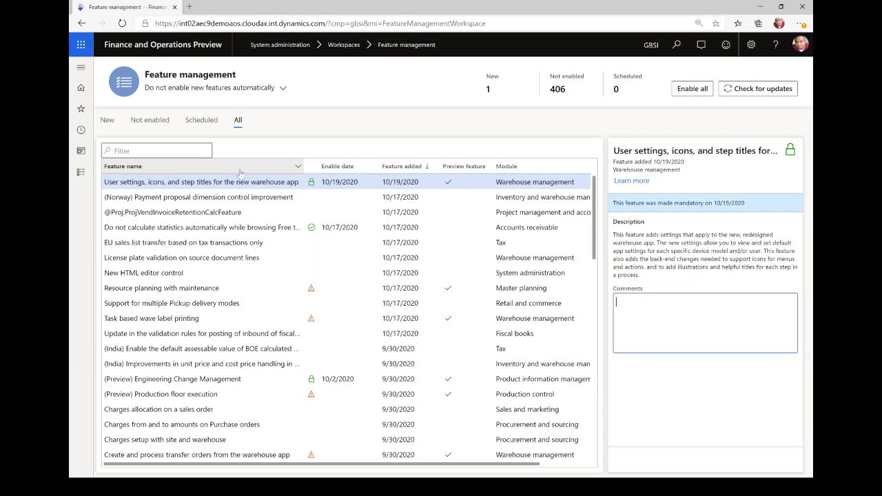
{"action": "left_click", "coordinate": [242, 169]}
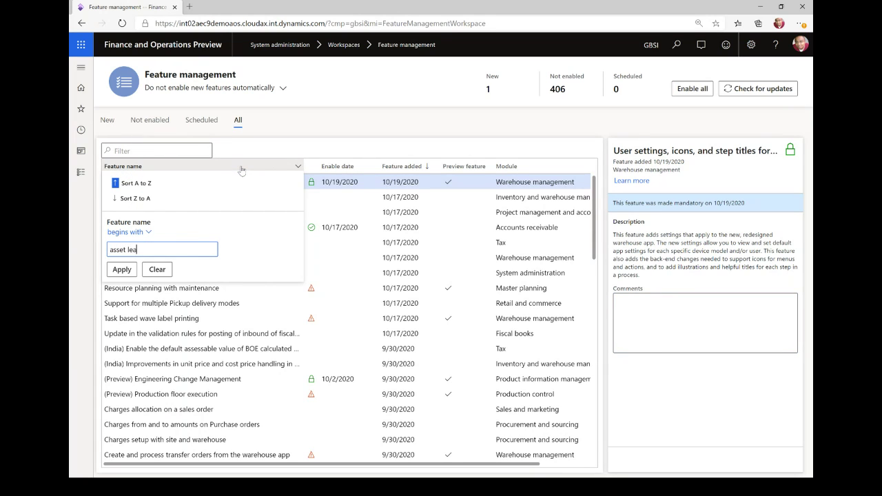
{"action": "key", "text": "Return"}
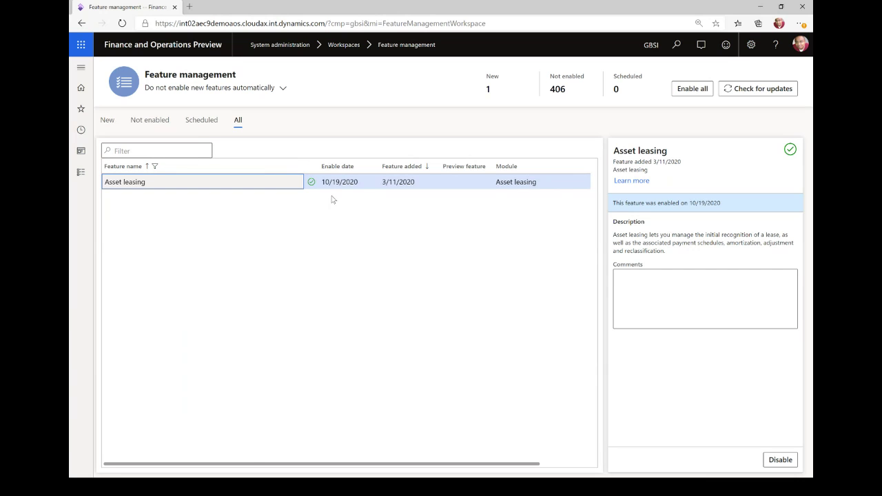
Step: Open the Lease management workspace of the Asset leasing module
{"action": "left_click", "coordinate": [81, 171]}
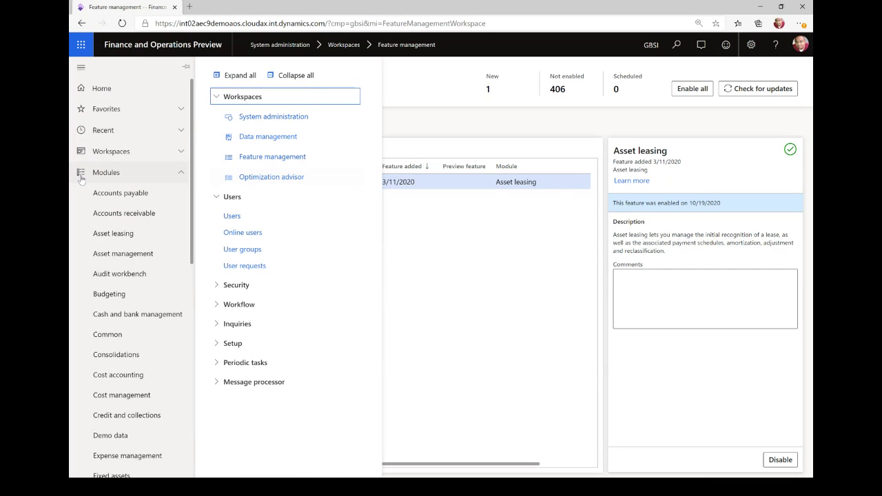
{"action": "left_click", "coordinate": [119, 236]}
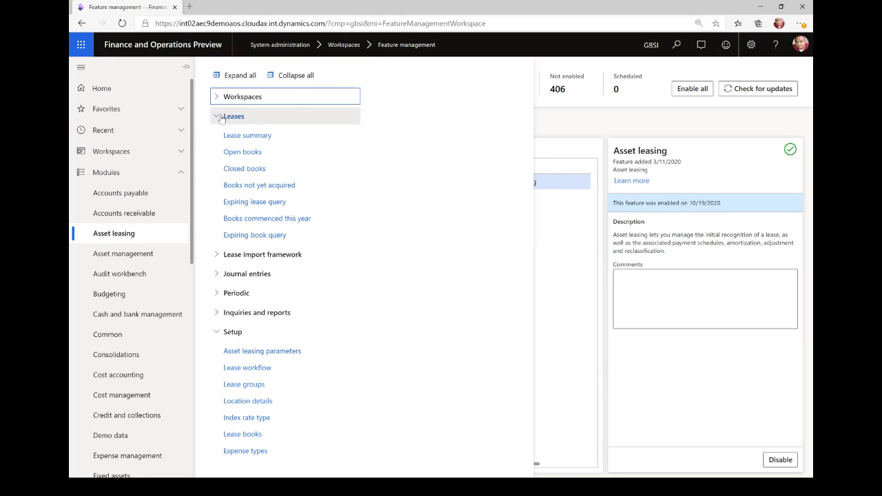
{"action": "left_click", "coordinate": [220, 117]}
{"action": "left_click", "coordinate": [218, 212]}
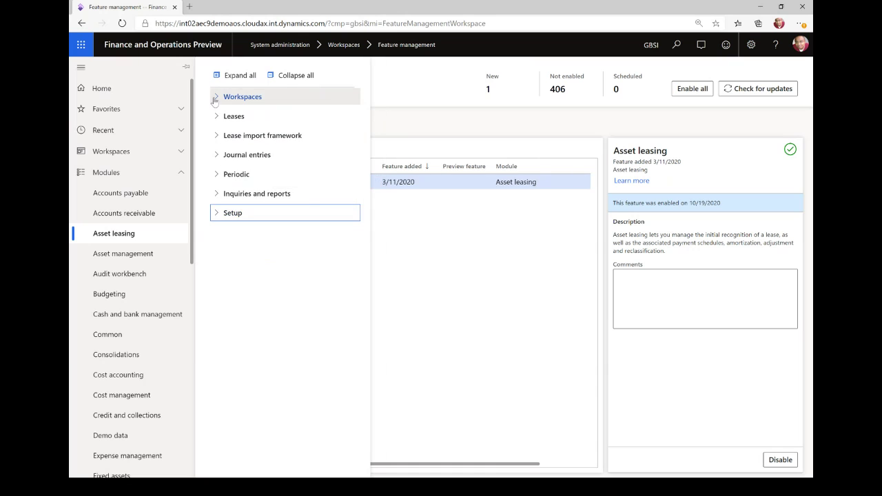
{"action": "left_click", "coordinate": [215, 99]}
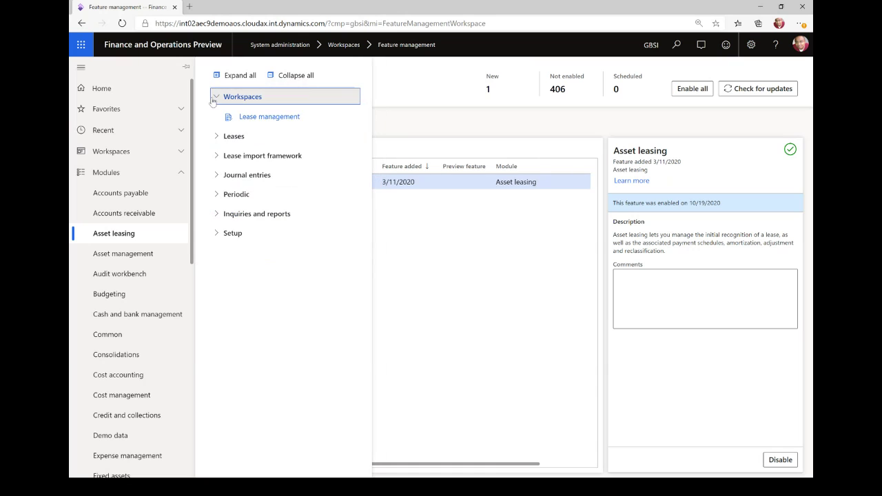
{"action": "left_click", "coordinate": [255, 119]}
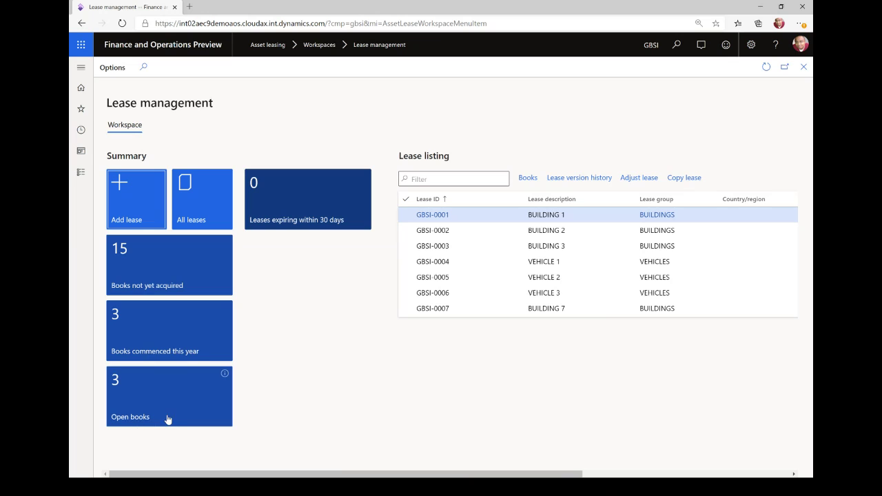
Step: Start a new lease from the Lease management workspace and copy its lease ID into the lease description
{"action": "left_click_drag", "start_coordinate": [337, 475], "coordinate": [476, 475]}
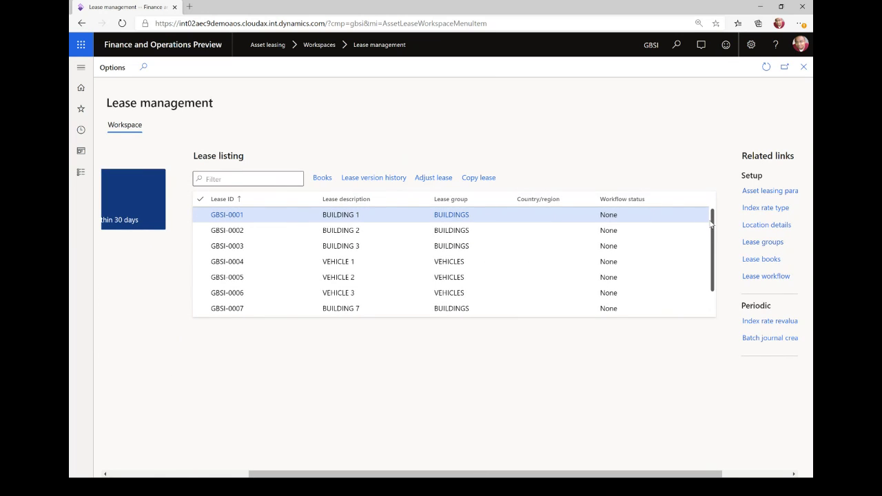
{"action": "left_click_drag", "start_coordinate": [713, 222], "coordinate": [710, 250]}
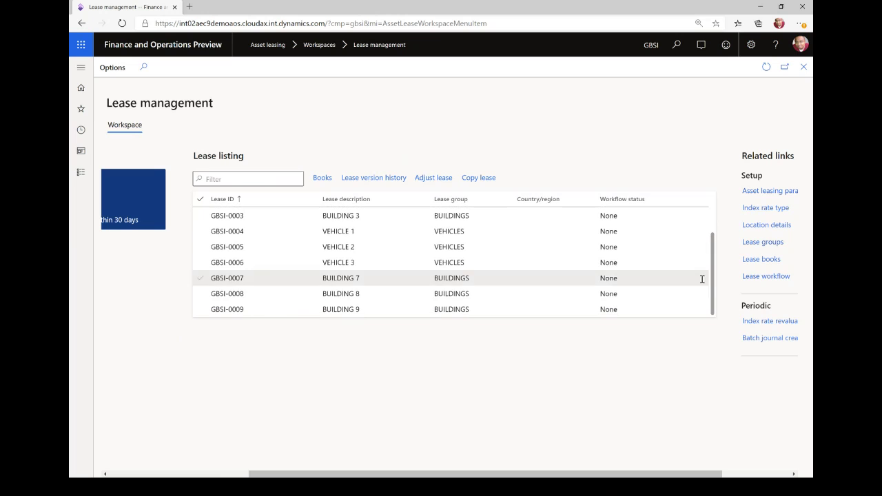
{"action": "left_click_drag", "start_coordinate": [556, 475], "coordinate": [620, 475]}
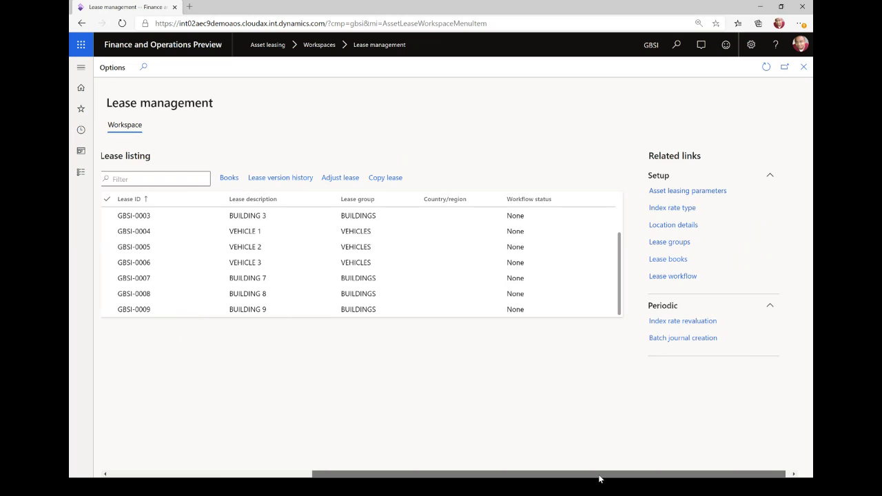
{"action": "left_click_drag", "start_coordinate": [599, 475], "coordinate": [394, 474]}
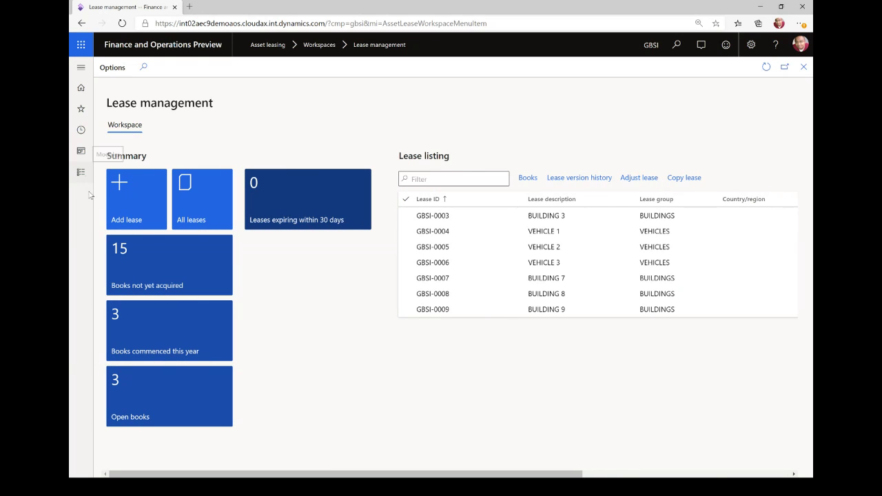
{"action": "left_click", "coordinate": [119, 190]}
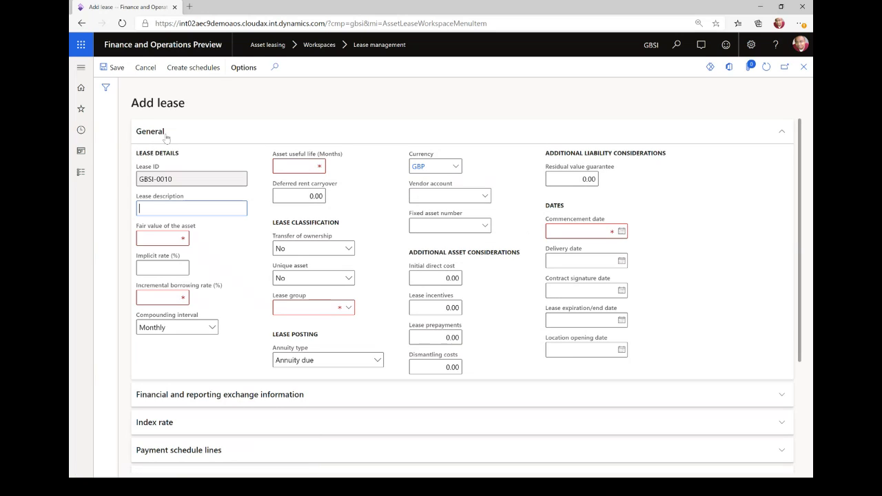
{"action": "left_click", "coordinate": [168, 181]}
{"action": "left_click", "coordinate": [194, 180]}
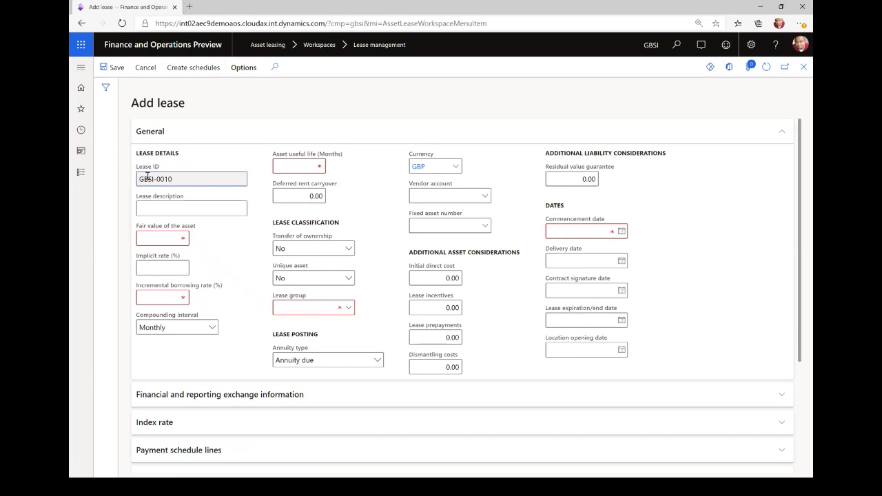
{"action": "left_click_drag", "start_coordinate": [173, 179], "coordinate": [135, 181]}
{"action": "key", "text": "ctrl+c"}
{"action": "left_click", "coordinate": [235, 208]}
{"action": "key", "text": "ctrl+v"}
Step: Set the fair value of the asset to 1,000,000 and the incremental borrowing rate to 5%, keeping the compounding interval Monthly
{"action": "left_click", "coordinate": [176, 240]}
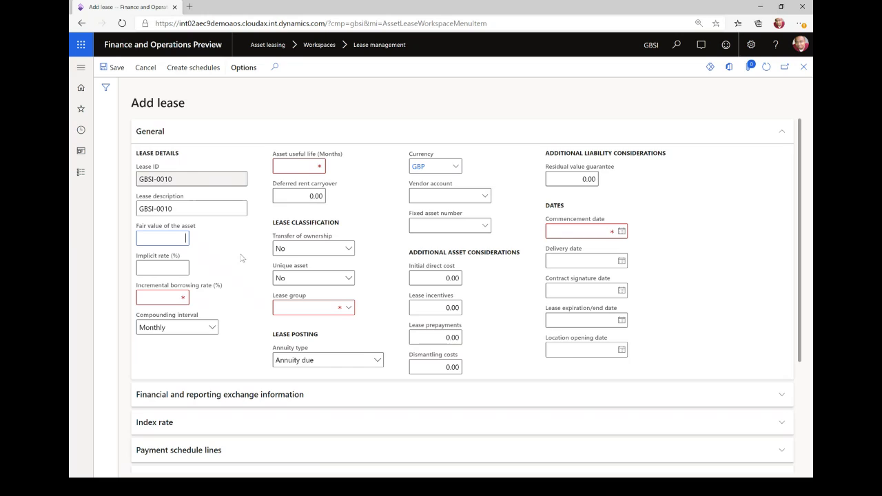
{"action": "type", "text": "1,000,000"}
{"action": "key", "text": "Tab"}
{"action": "key", "text": "Tab"}
{"action": "type", "text": "5"}
{"action": "key", "text": "Tab"}
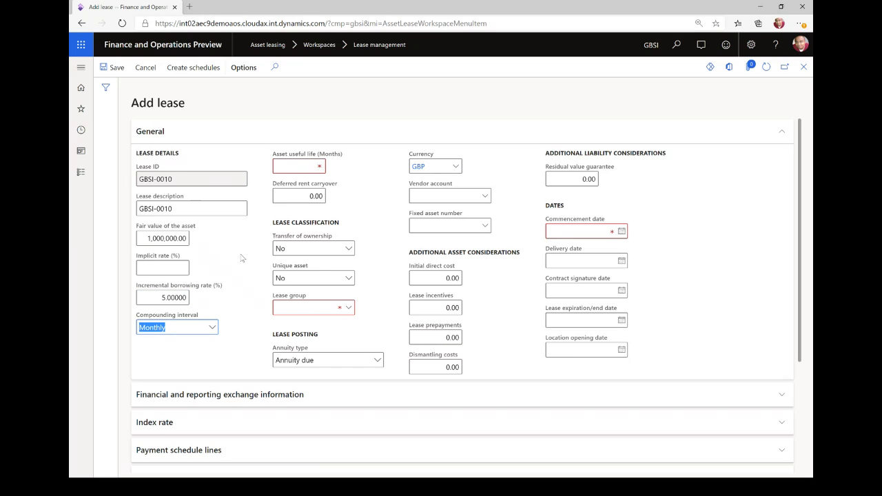
{"action": "left_click", "coordinate": [211, 328]}
{"action": "left_click", "coordinate": [210, 332]}
Step: Set the asset useful life to 24 months and assign the lease to the BUILDINGS lease group
{"action": "left_click", "coordinate": [292, 167]}
{"action": "key", "text": "Tab"}
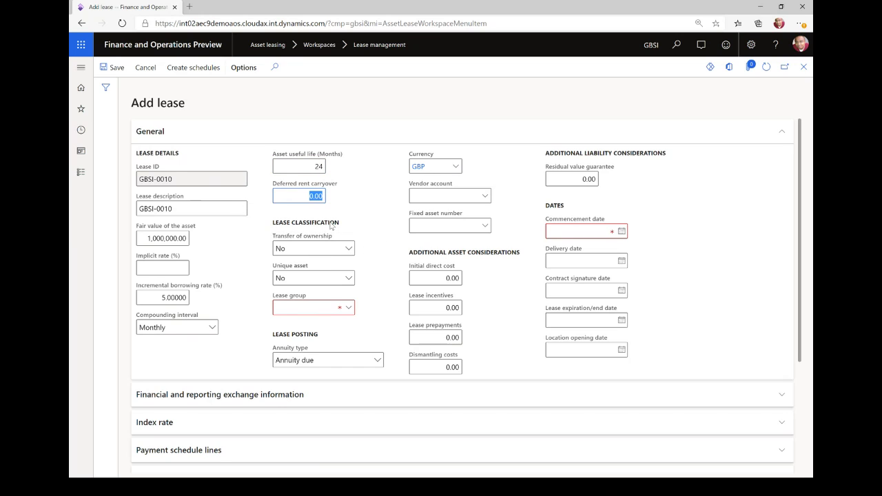
{"action": "mouse_move", "coordinate": [290, 243]}
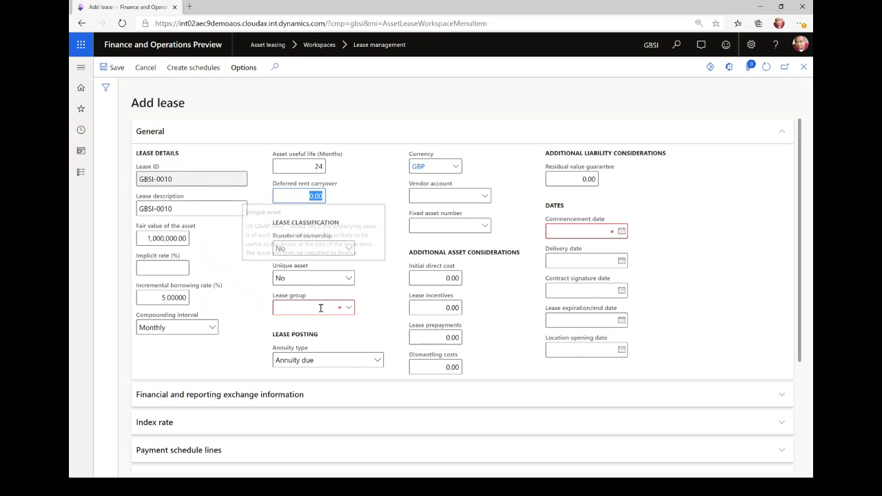
{"action": "left_click", "coordinate": [349, 308]}
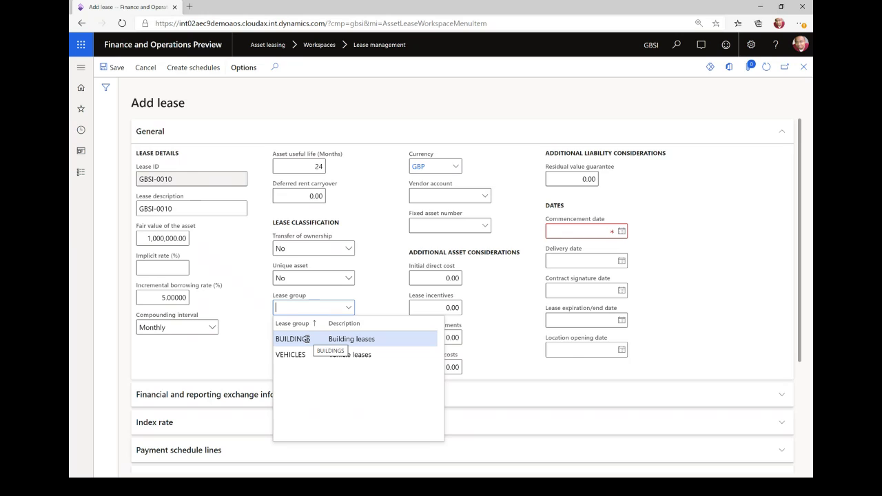
{"action": "left_click", "coordinate": [308, 339]}
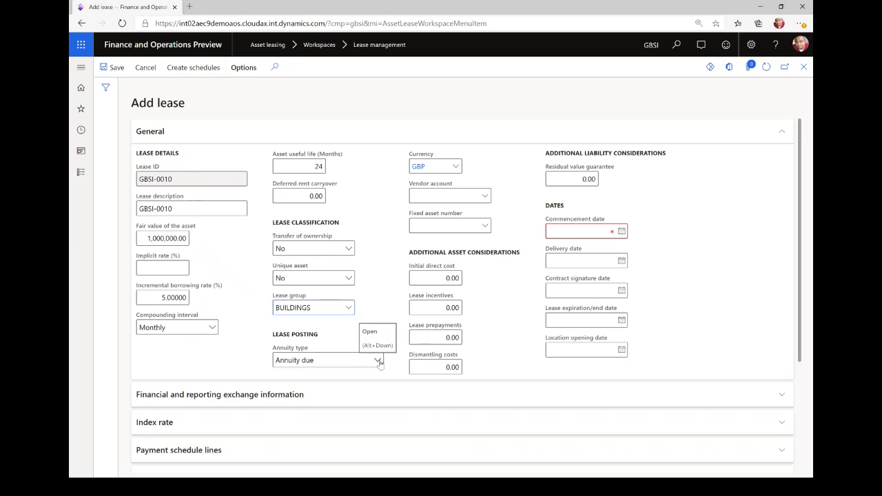
Step: Keep GBP as the lease currency and set the commencement date to 1/1/2020
{"action": "left_click", "coordinate": [442, 164]}
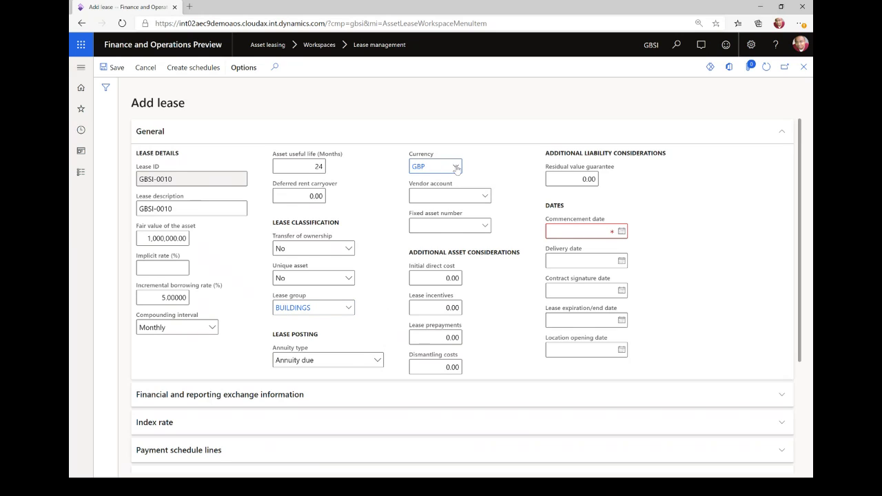
{"action": "left_click", "coordinate": [455, 167]}
{"action": "left_click", "coordinate": [436, 166]}
{"action": "left_click", "coordinate": [553, 228]}
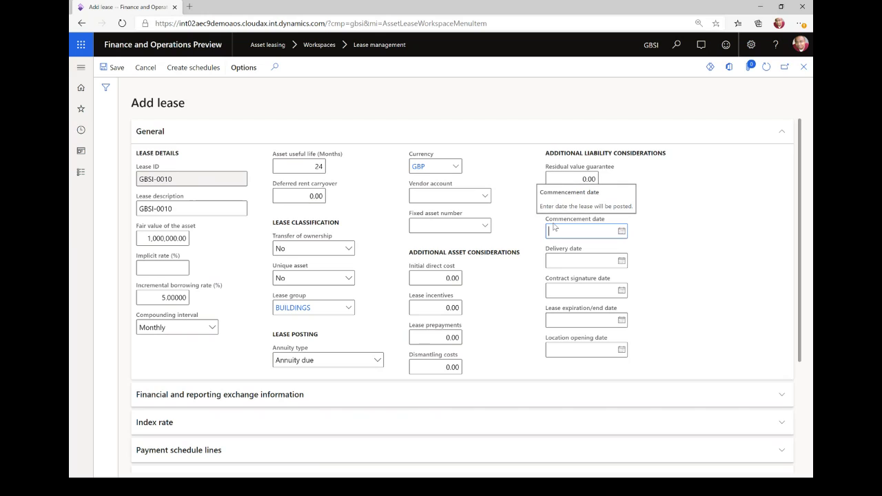
{"action": "type", "text": "1/1/2020"}
{"action": "key", "text": "Tab"}
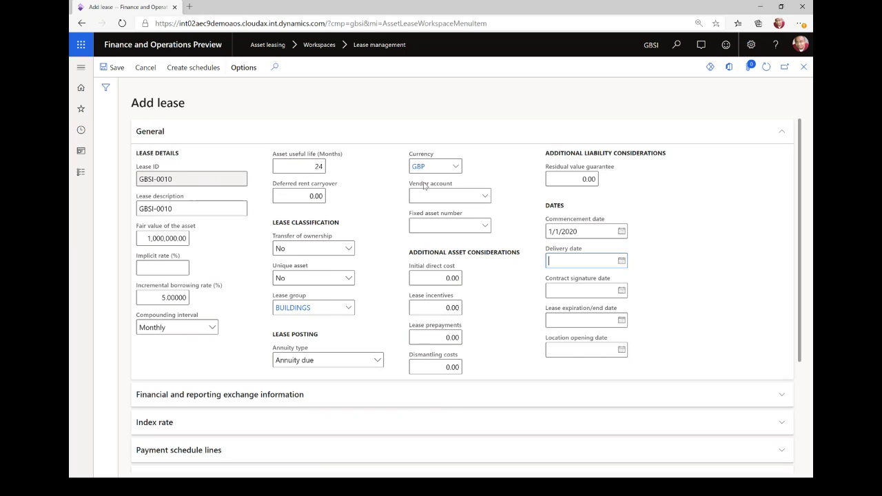
Step: Show the lease's financial and reporting exchange information, and add a payment schedule line with the period interval Months
{"action": "left_click", "coordinate": [158, 395]}
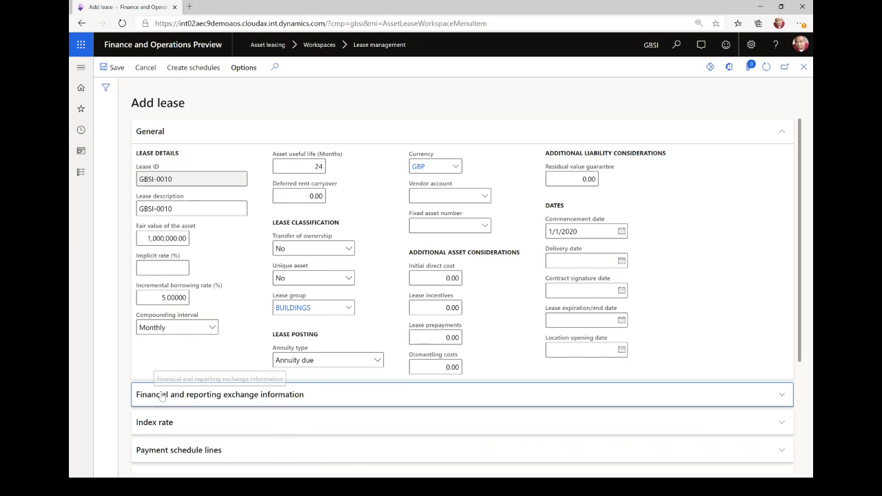
{"action": "scroll", "coordinate": [205, 378], "scroll_direction": "down", "scroll_amount": 1}
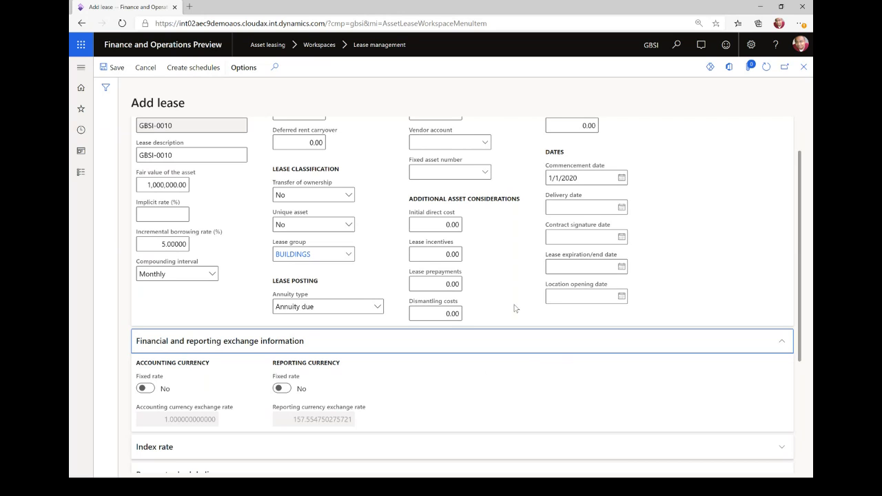
{"action": "scroll", "coordinate": [507, 267], "scroll_direction": "down", "scroll_amount": 3}
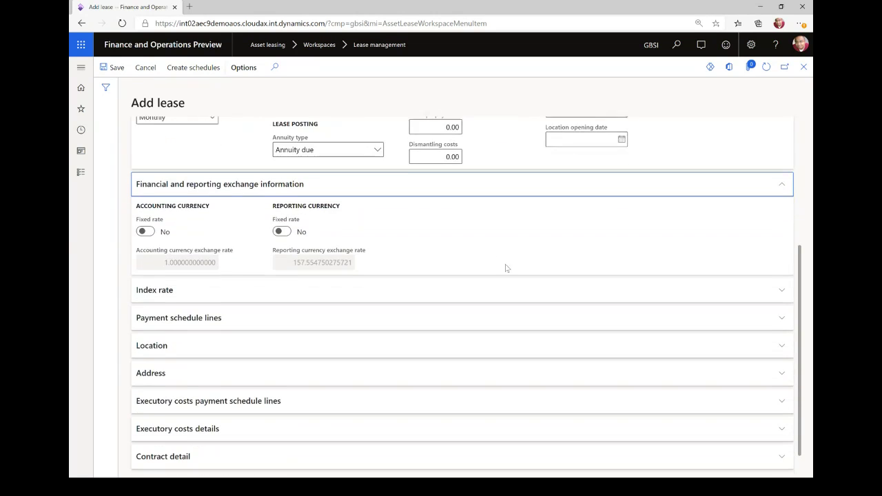
{"action": "left_click", "coordinate": [203, 316]}
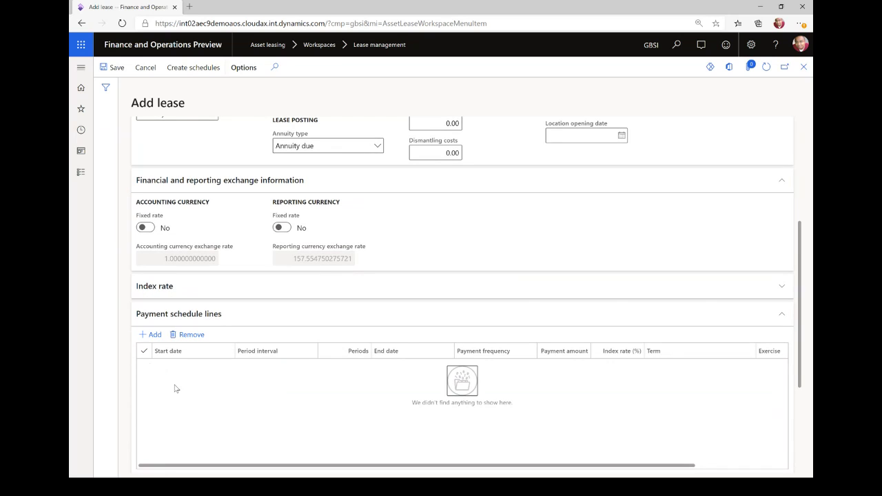
{"action": "left_click", "coordinate": [151, 334]}
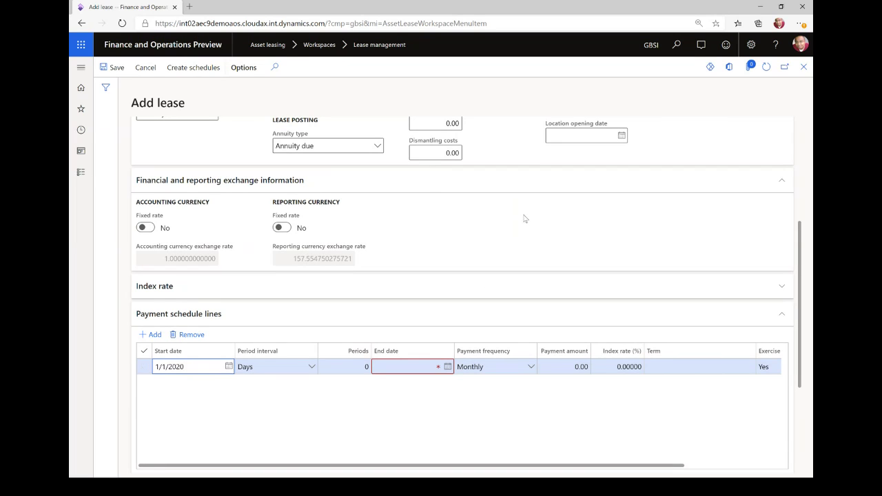
{"action": "left_click", "coordinate": [311, 368]}
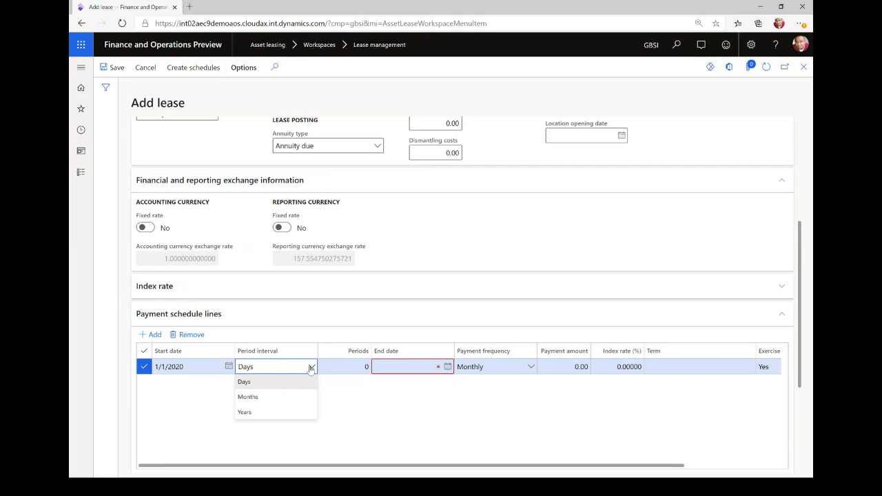
{"action": "left_click", "coordinate": [262, 404]}
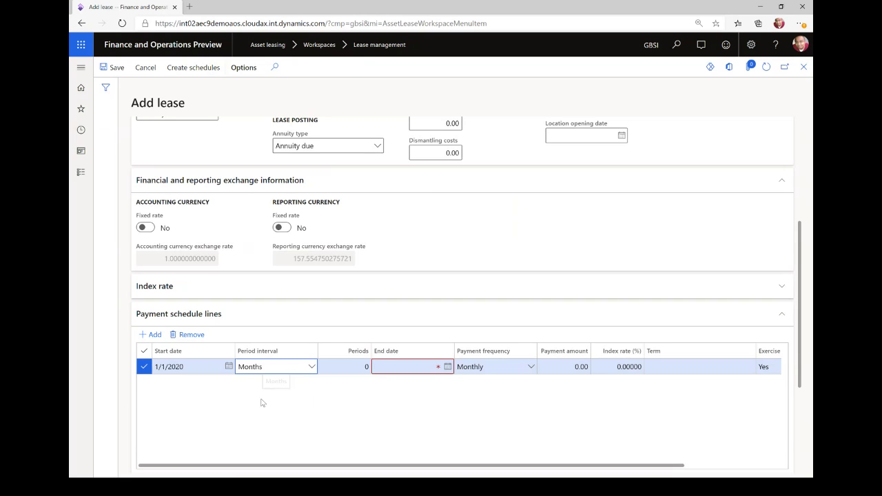
Step: Set the payment schedule line to 24 periods with a payment amount of 1,000, keeping the payment frequency Monthly
{"action": "left_click", "coordinate": [350, 366]}
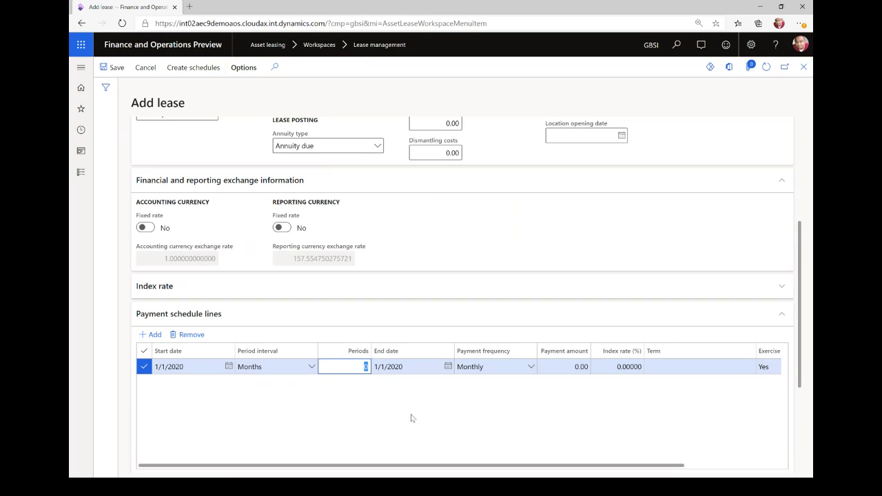
{"action": "key", "text": "Tab"}
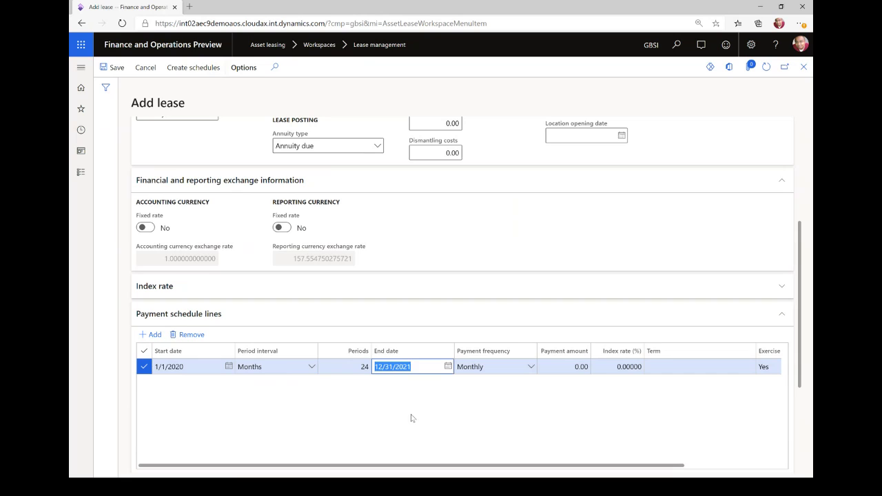
{"action": "key", "text": "Tab"}
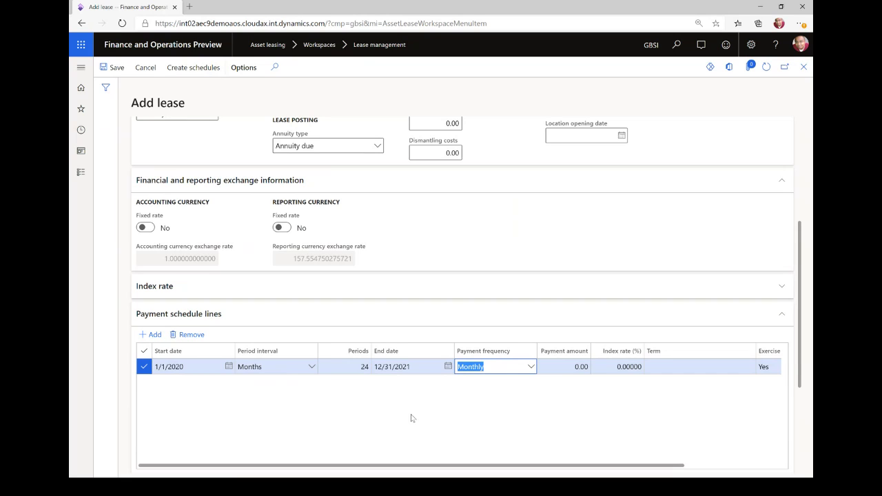
{"action": "key", "text": "Tab"}
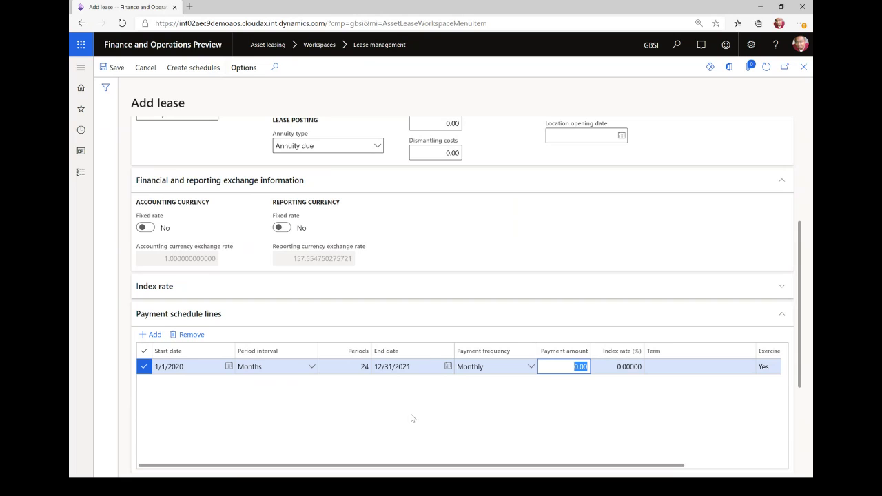
{"action": "type", "text": "1,"}
{"action": "type", "text": "000"}
{"action": "key", "text": "Tab"}
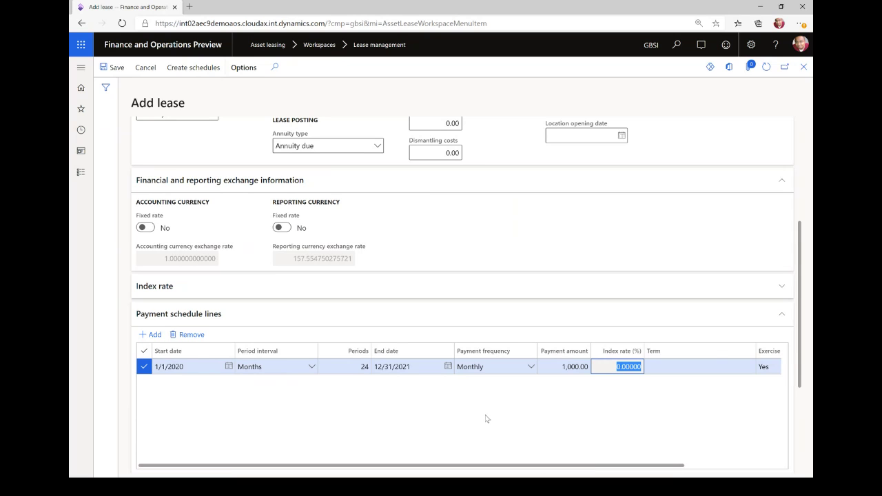
{"action": "scroll", "coordinate": [487, 418], "scroll_direction": "right", "scroll_amount": 1}
{"action": "scroll", "coordinate": [489, 417], "scroll_direction": "left", "scroll_amount": 1}
Step: Add an executory costs payment schedule line with the expense type CAM
{"action": "scroll", "coordinate": [796, 393], "scroll_direction": "down", "scroll_amount": 2}
{"action": "scroll", "coordinate": [796, 392], "scroll_direction": "down", "scroll_amount": 1}
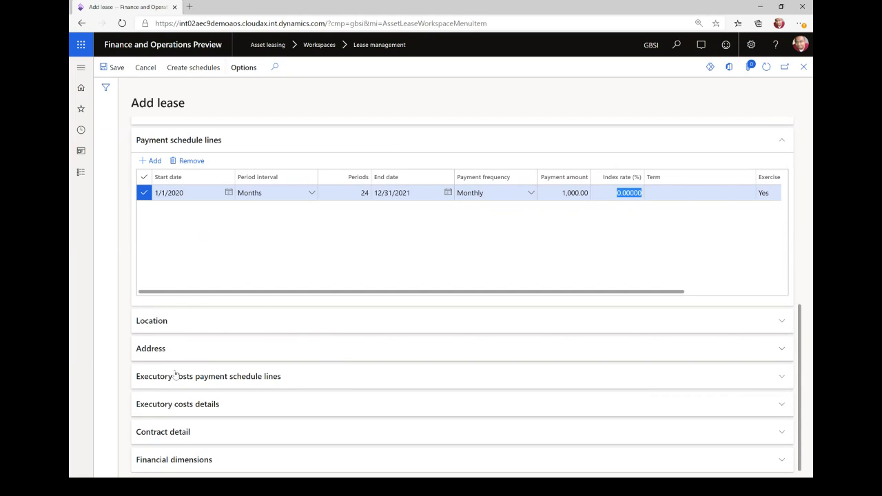
{"action": "left_click", "coordinate": [153, 381]}
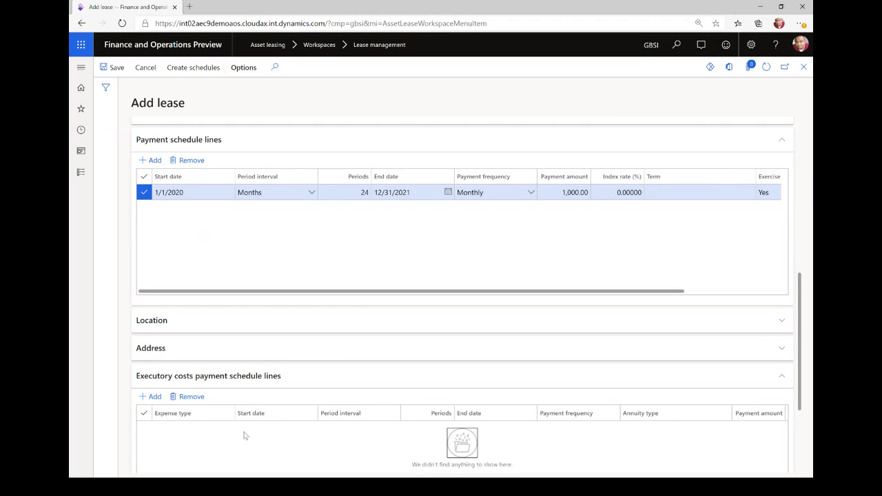
{"action": "scroll", "coordinate": [798, 310], "scroll_direction": "down", "scroll_amount": 3}
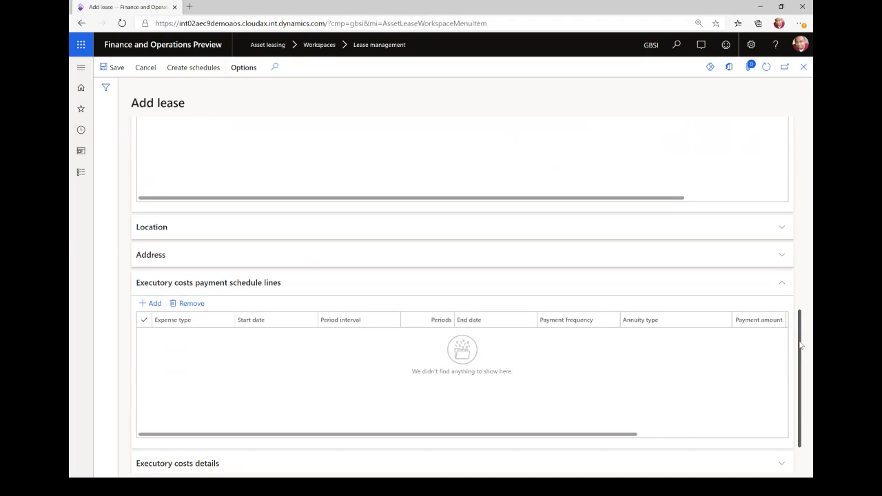
{"action": "left_click", "coordinate": [148, 303]}
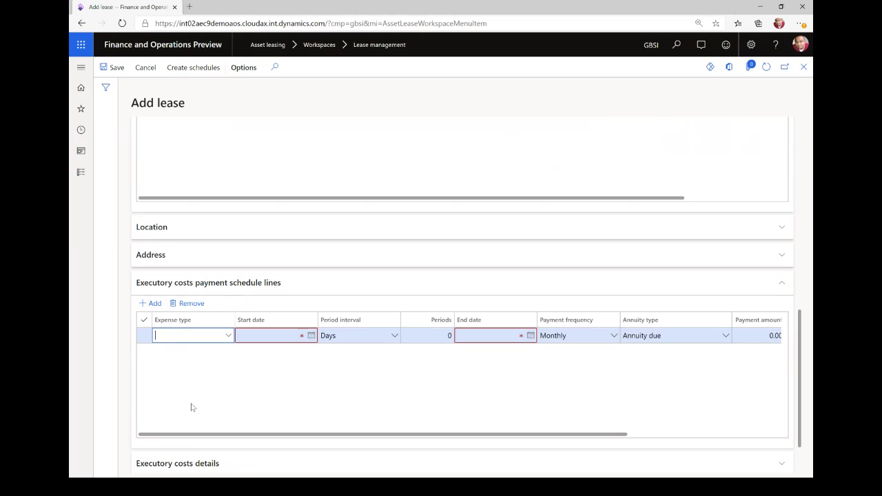
{"action": "left_click", "coordinate": [228, 335]}
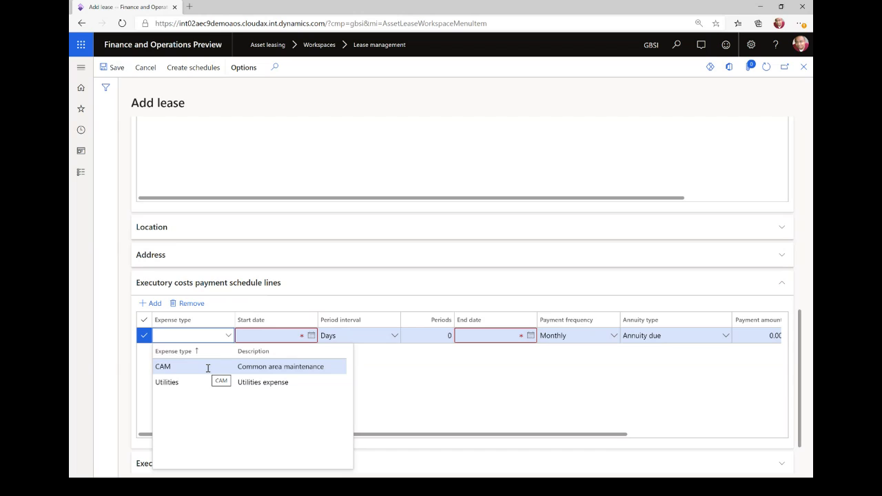
{"action": "left_click", "coordinate": [207, 368]}
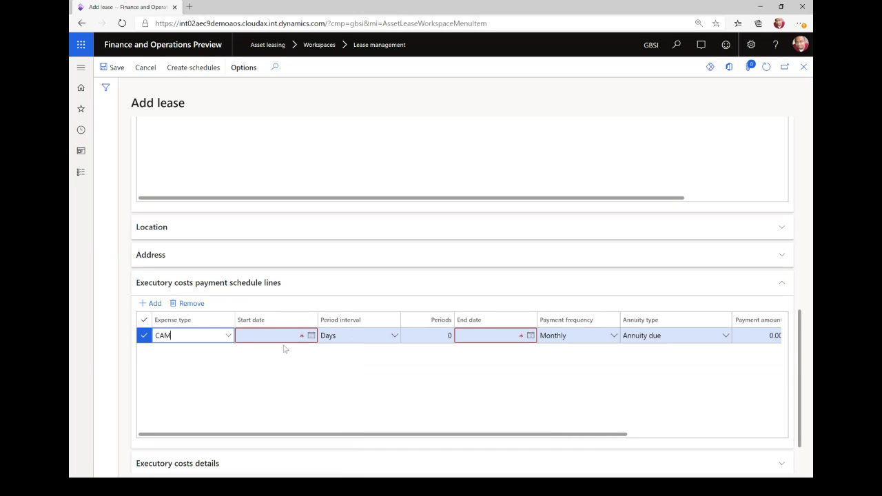
Step: Set the CAM line's start date to 1/1/2020, its period interval to Months and its number of periods to 24
{"action": "left_click", "coordinate": [278, 337]}
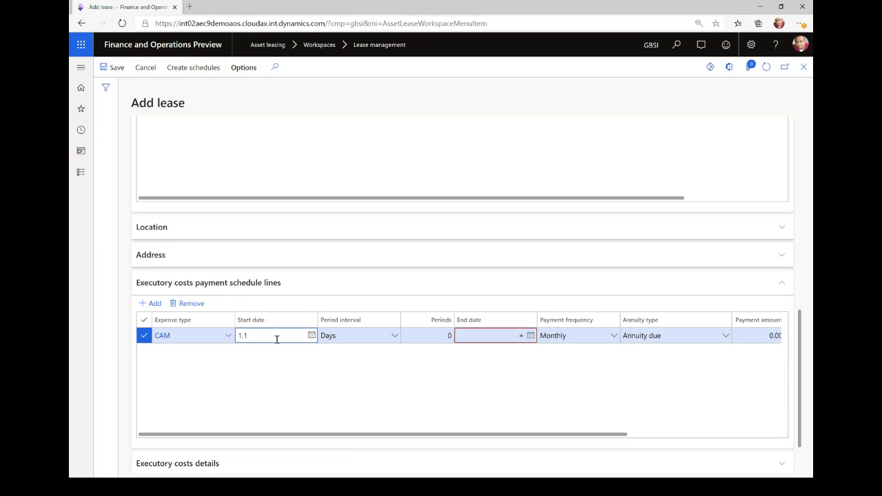
{"action": "type", "text": "1.1.2020"}
{"action": "key", "text": "Tab"}
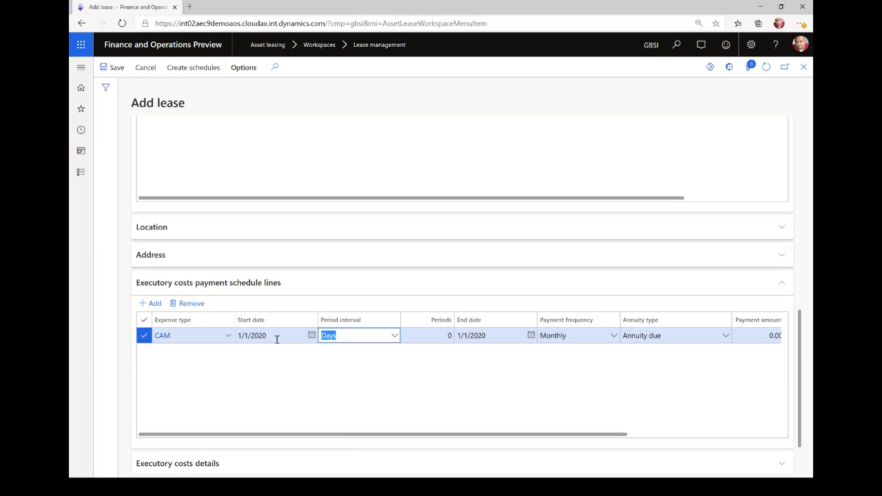
{"action": "key", "text": "alt+Down"}
{"action": "key", "text": "Down"}
{"action": "key", "text": "Return"}
{"action": "key", "text": "Tab"}
{"action": "type", "text": "24"}
{"action": "key", "text": "Tab"}
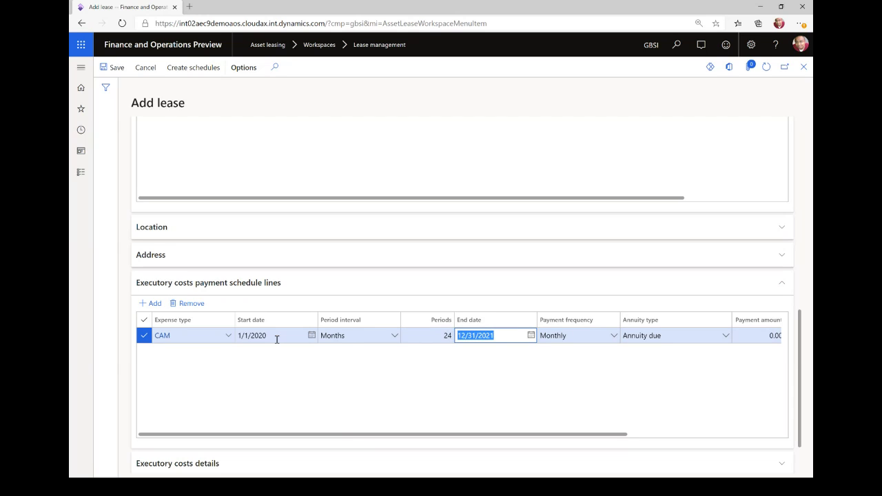
Step: Set the CAM line's payment amount to 500, keeping the Monthly payment frequency and the Annuity due annuity type
{"action": "key", "text": "Tab"}
{"action": "key", "text": "Tab"}
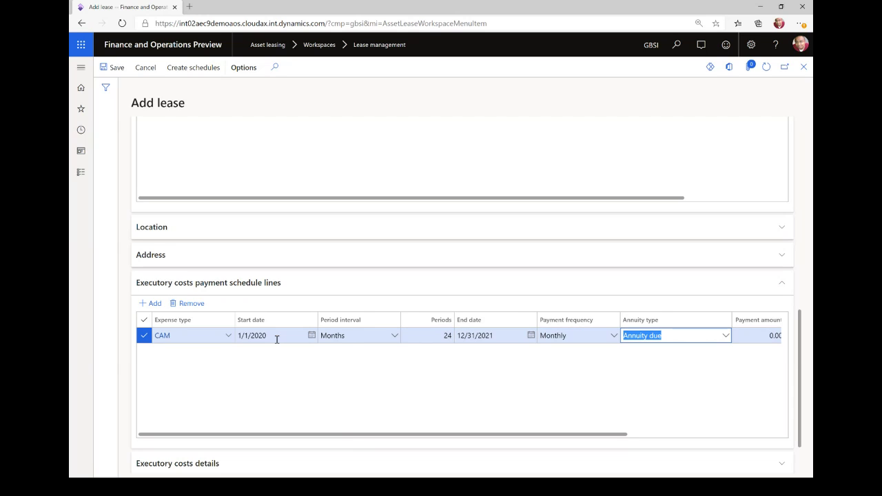
{"action": "key", "text": "Tab"}
{"action": "type", "text": "500"}
{"action": "key", "text": "Tab"}
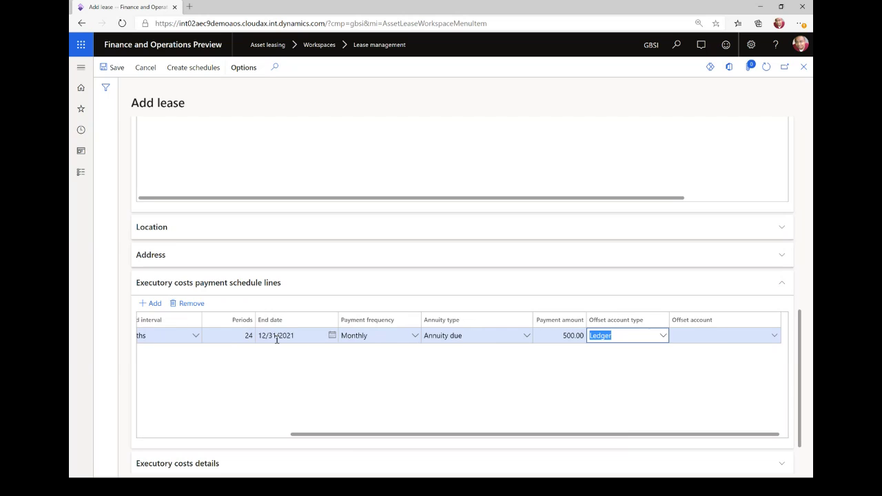
Step: Set the CAM line's offset account type to Vendor and choose the Consumer Equipment vendor as the offset account
{"action": "key", "text": "alt+Down"}
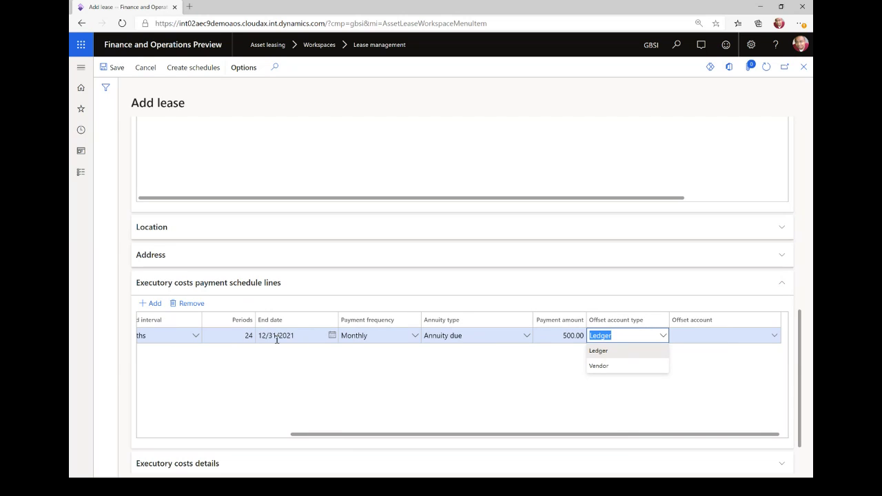
{"action": "left_click", "coordinate": [618, 367]}
{"action": "left_click", "coordinate": [727, 335]}
{"action": "left_click", "coordinate": [773, 336]}
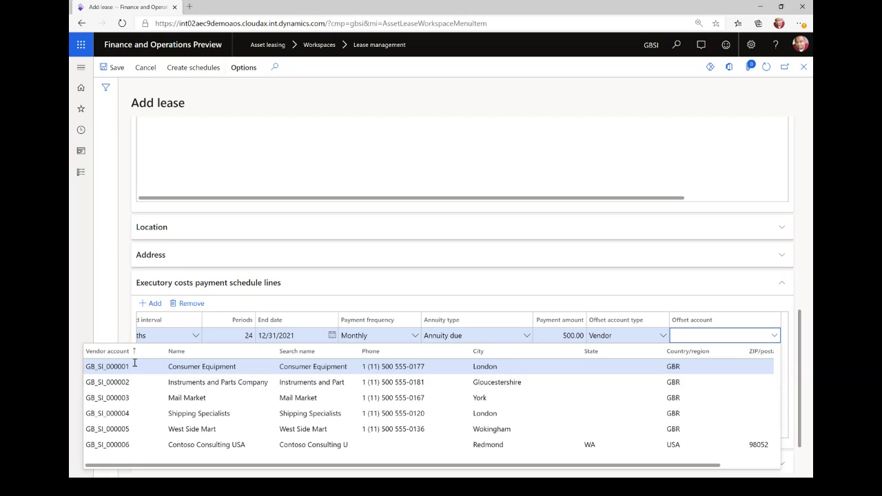
{"action": "left_click", "coordinate": [142, 366]}
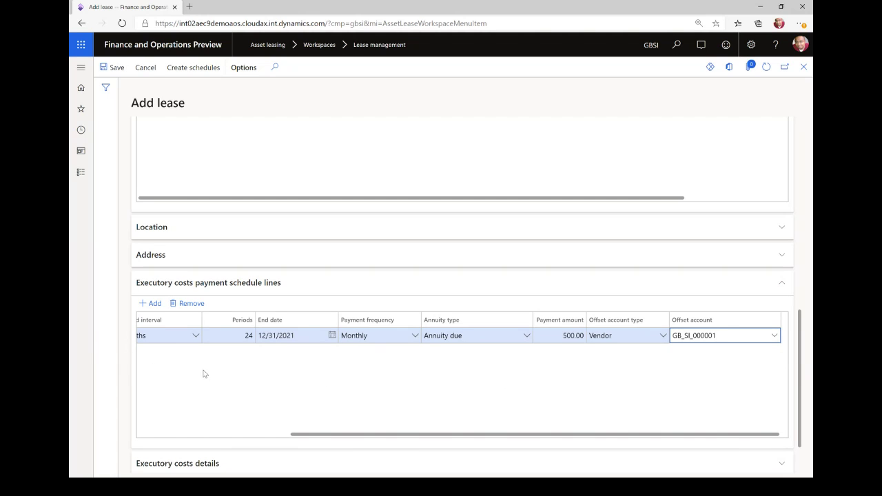
Step: Collapse both payment schedule sections and examine the lease's financial dimensions, location, address and executory costs details fields
{"action": "left_click_drag", "start_coordinate": [800, 374], "coordinate": [795, 414]}
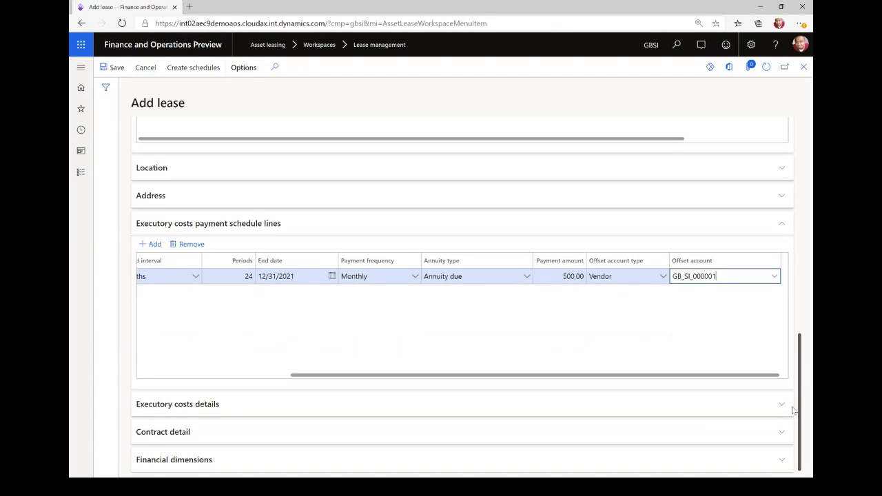
{"action": "left_click", "coordinate": [187, 459]}
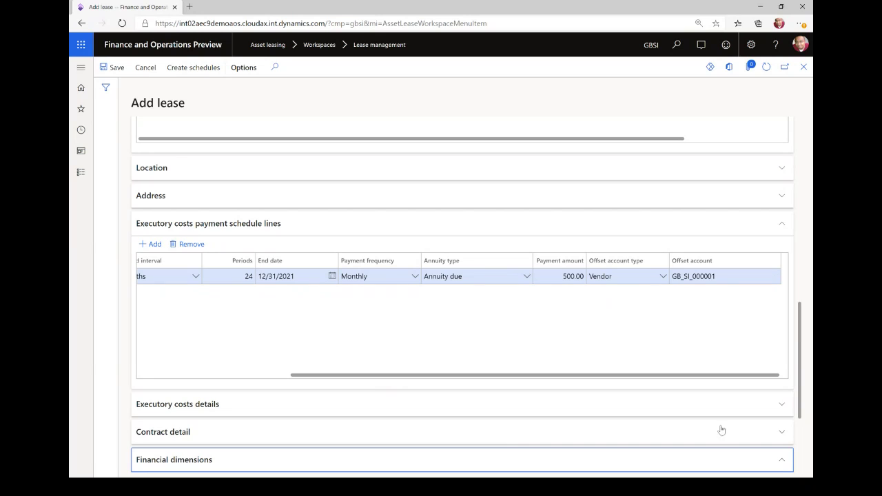
{"action": "left_click_drag", "start_coordinate": [802, 331], "coordinate": [790, 416]}
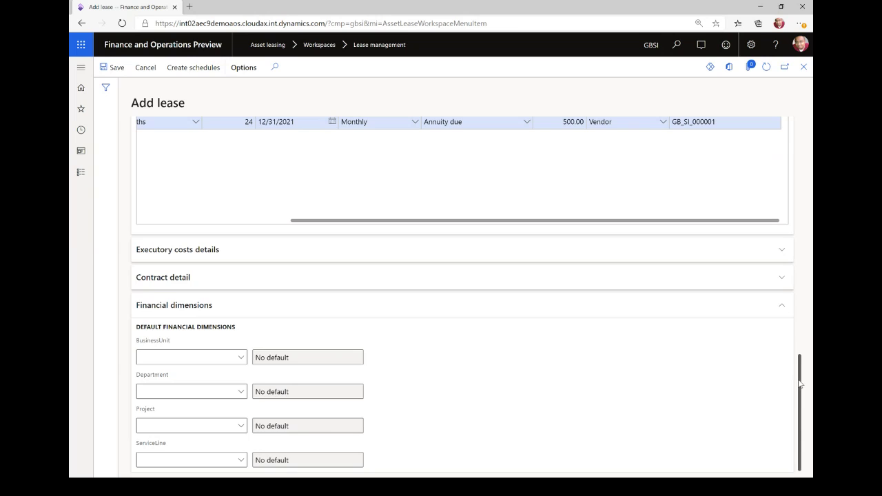
{"action": "left_click_drag", "start_coordinate": [800, 384], "coordinate": [781, 262]}
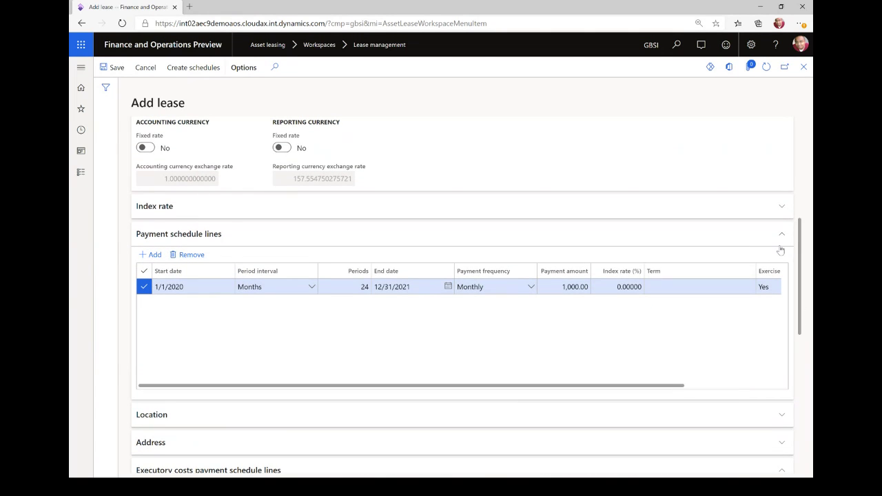
{"action": "left_click", "coordinate": [781, 235]}
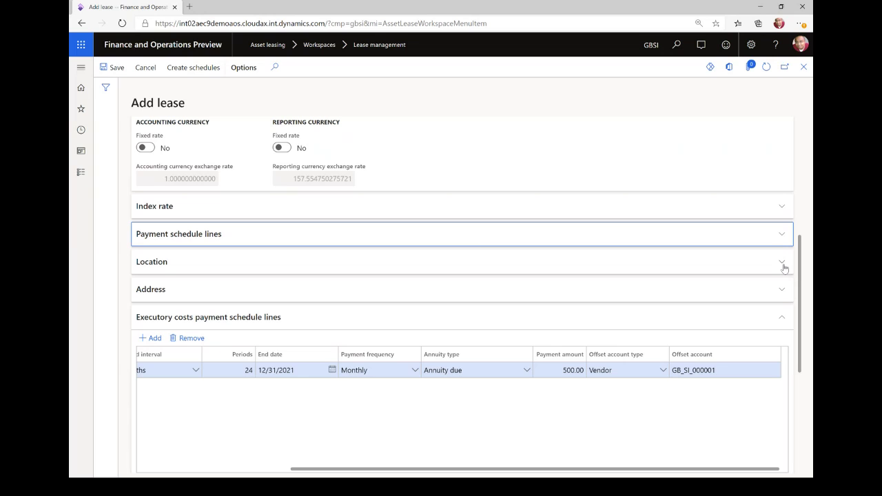
{"action": "left_click", "coordinate": [781, 316]}
{"action": "left_click", "coordinate": [785, 295]}
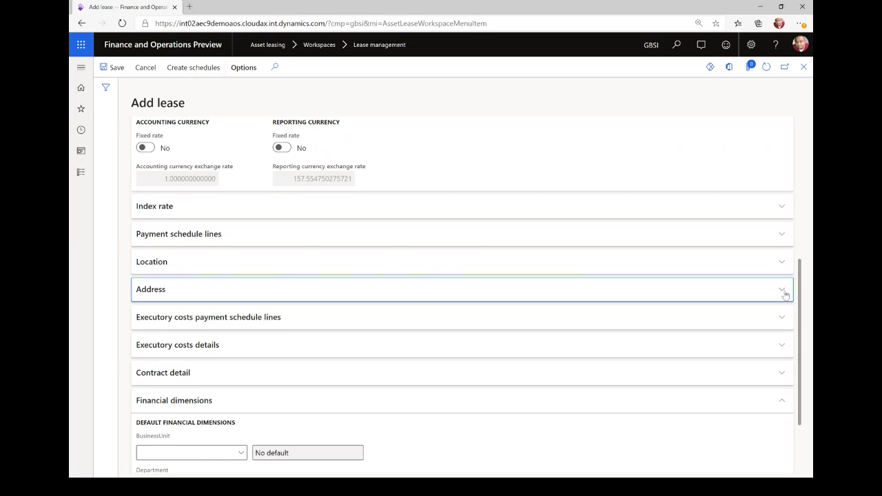
{"action": "left_click", "coordinate": [782, 264]}
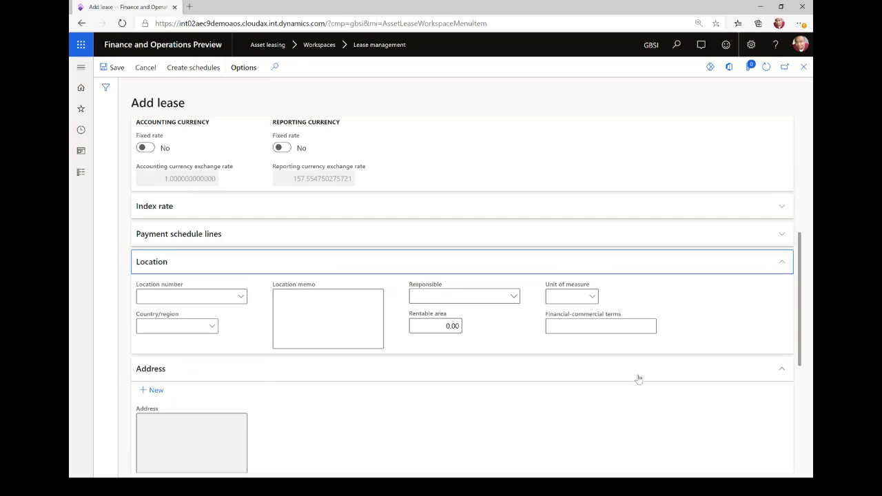
{"action": "left_click_drag", "start_coordinate": [799, 305], "coordinate": [796, 373]}
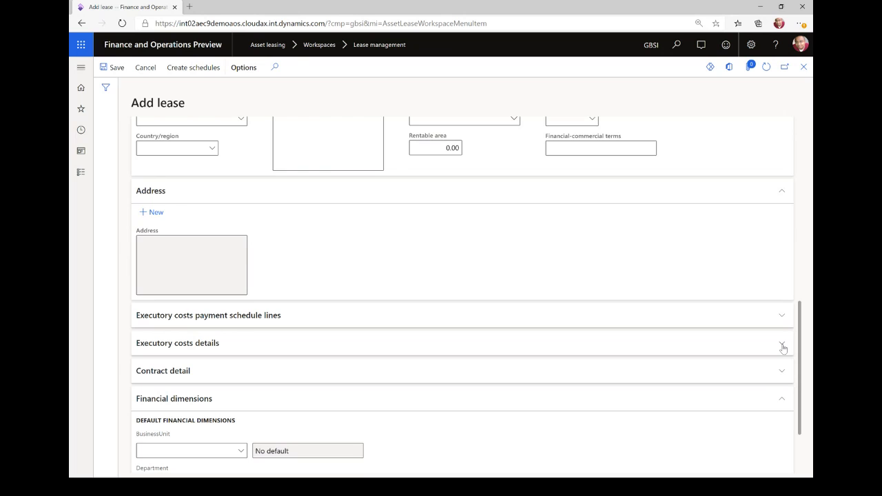
{"action": "left_click", "coordinate": [782, 346]}
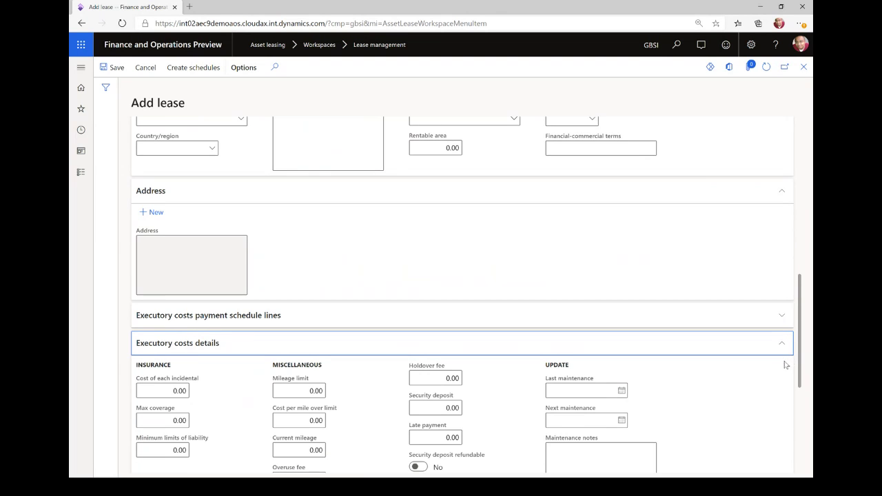
Step: Examine the Contract detail fields and collapse the Location, Address and Executory costs details sections
{"action": "left_click_drag", "start_coordinate": [800, 344], "coordinate": [796, 401]}
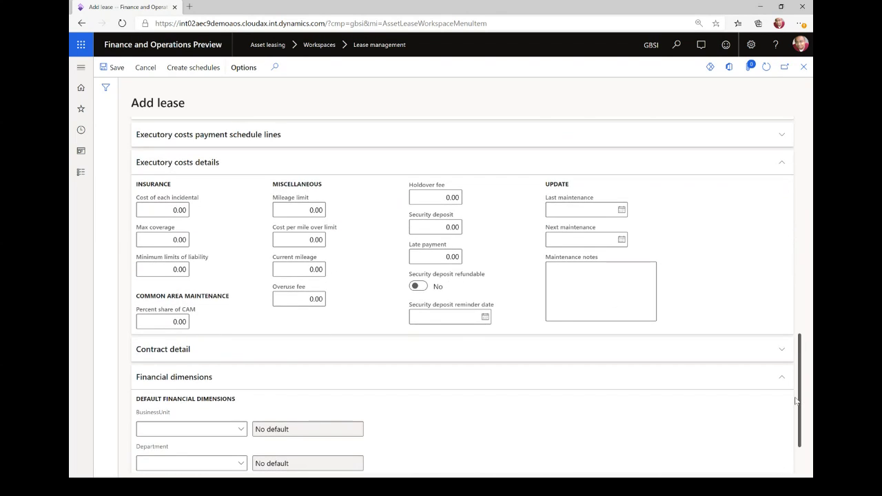
{"action": "left_click", "coordinate": [783, 353]}
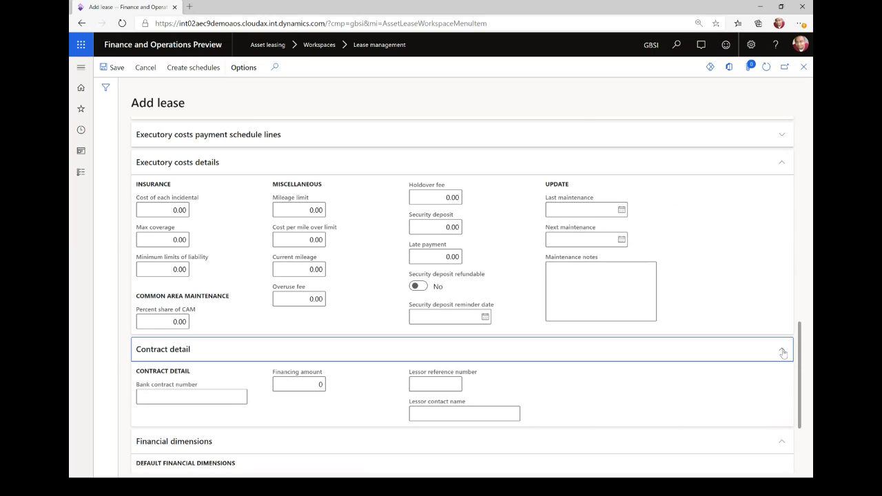
{"action": "left_click_drag", "start_coordinate": [799, 381], "coordinate": [791, 248]}
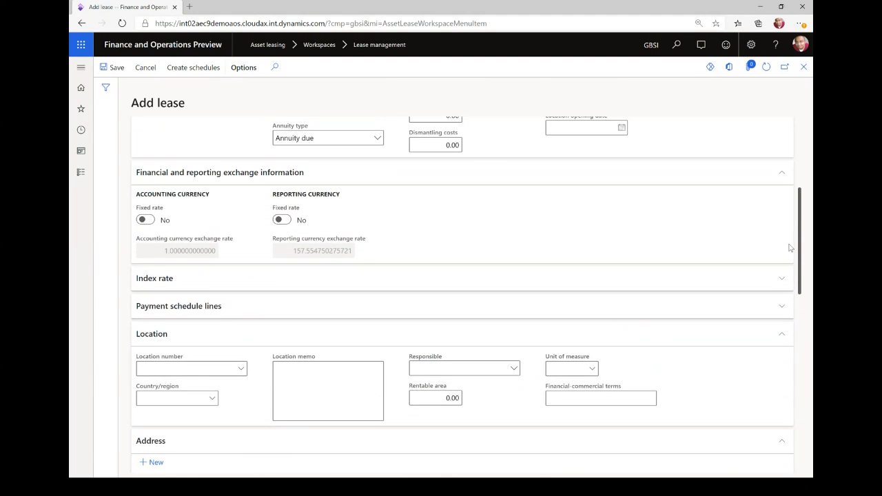
{"action": "left_click", "coordinate": [783, 335]}
{"action": "left_click", "coordinate": [783, 363]}
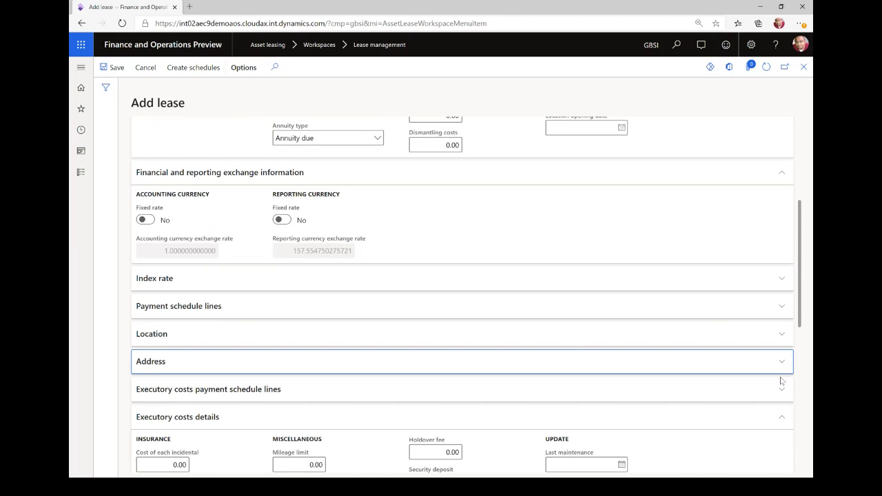
{"action": "left_click", "coordinate": [781, 417]}
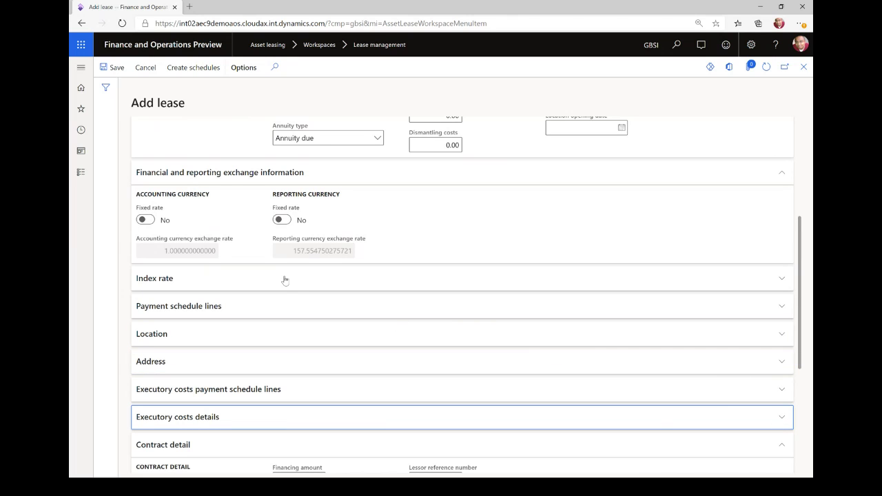
Step: Expand the lease's Index rate section and set the index rate type to CPI
{"action": "left_click", "coordinate": [149, 280]}
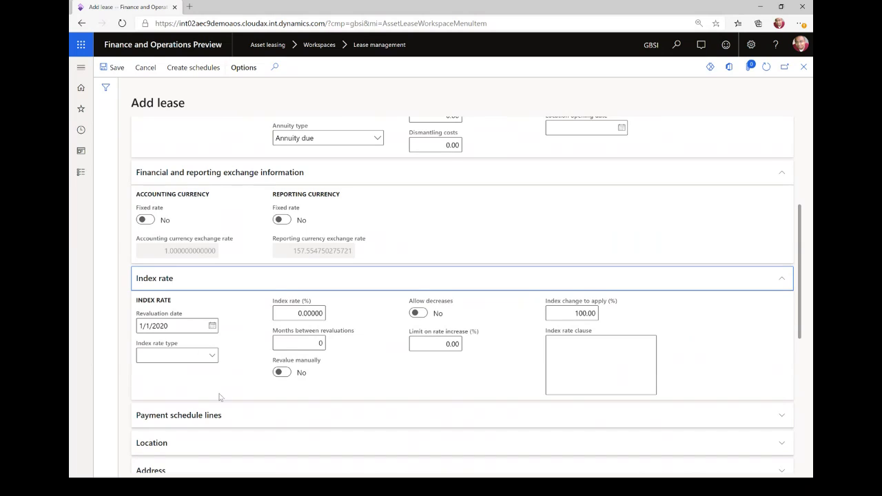
{"action": "left_click", "coordinate": [205, 356]}
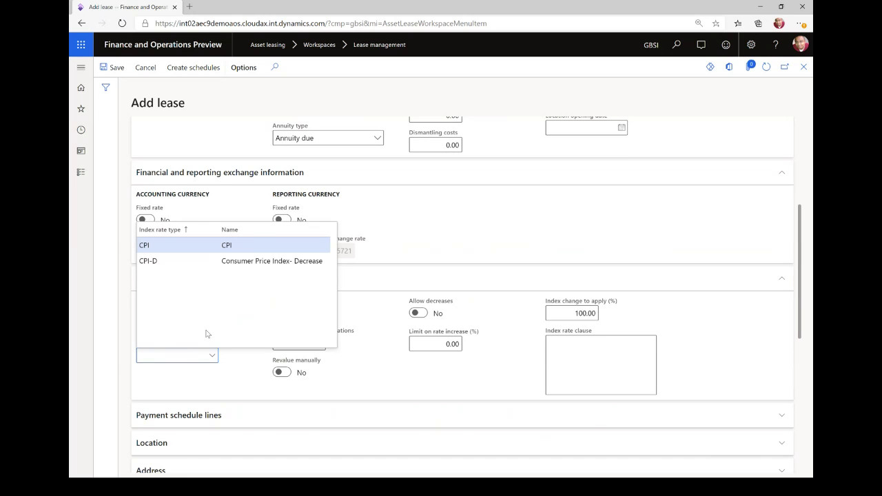
{"action": "left_click", "coordinate": [163, 246]}
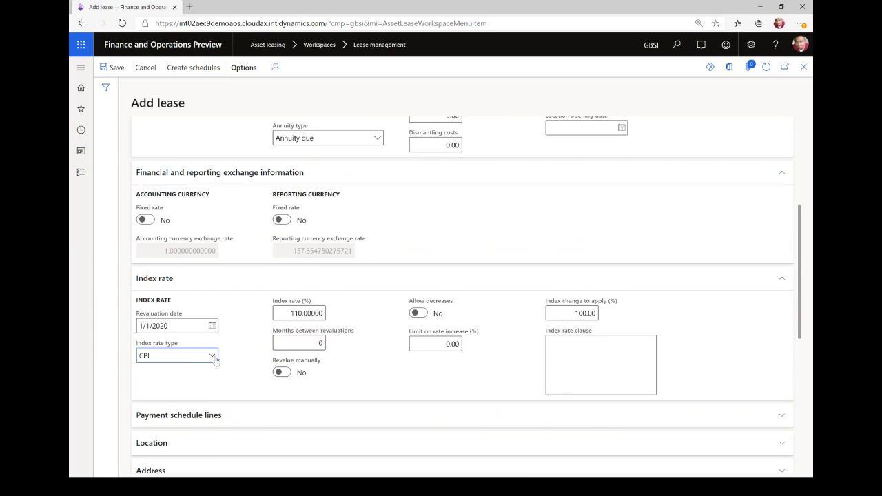
{"action": "right_click", "coordinate": [214, 356]}
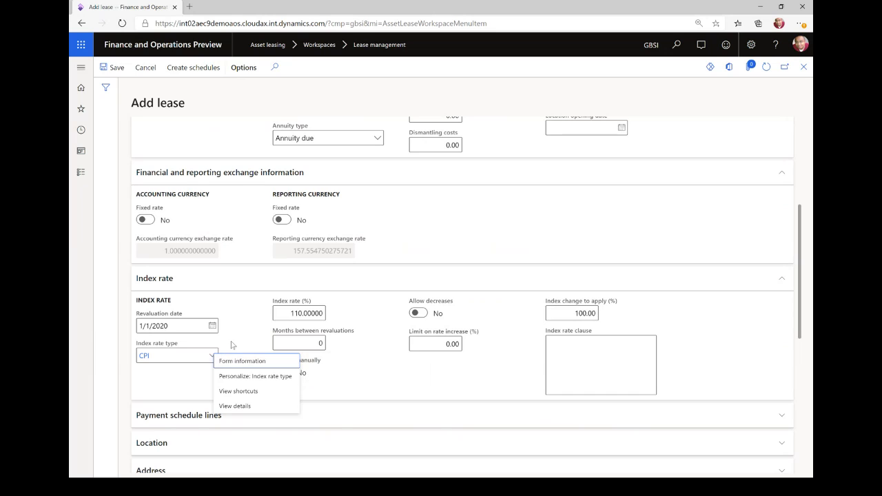
{"action": "left_click", "coordinate": [233, 345]}
Step: Set the months between revaluations to 1 and the index rate to 50%, and expand the payment schedule lines to check them
{"action": "left_click", "coordinate": [321, 342]}
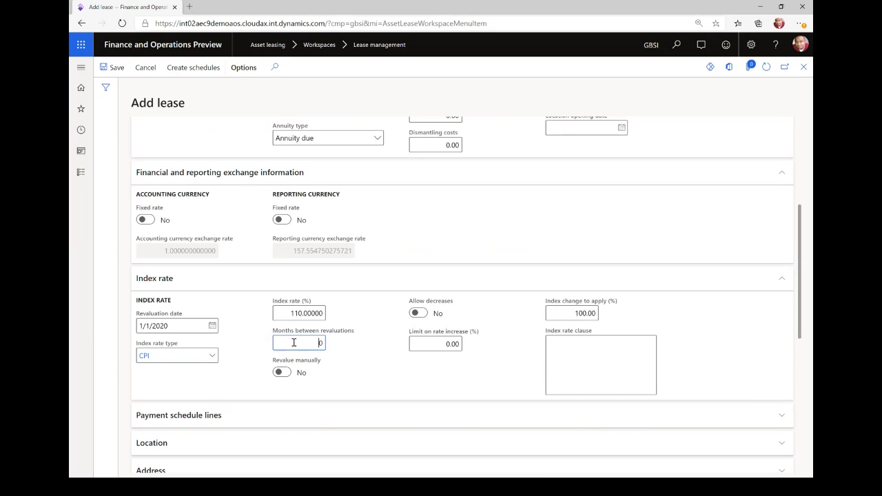
{"action": "type", "text": "1"}
{"action": "key", "text": "Tab"}
{"action": "left_click", "coordinate": [281, 312]}
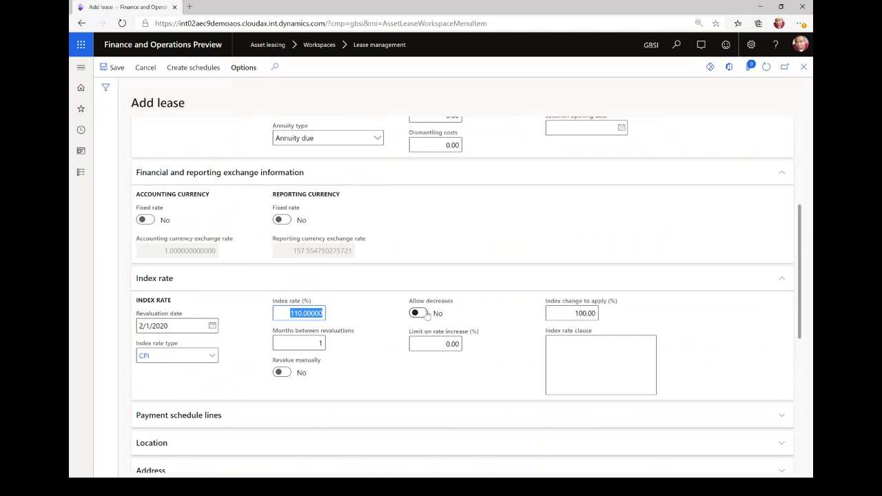
{"action": "type", "text": "50"}
{"action": "key", "text": "Tab"}
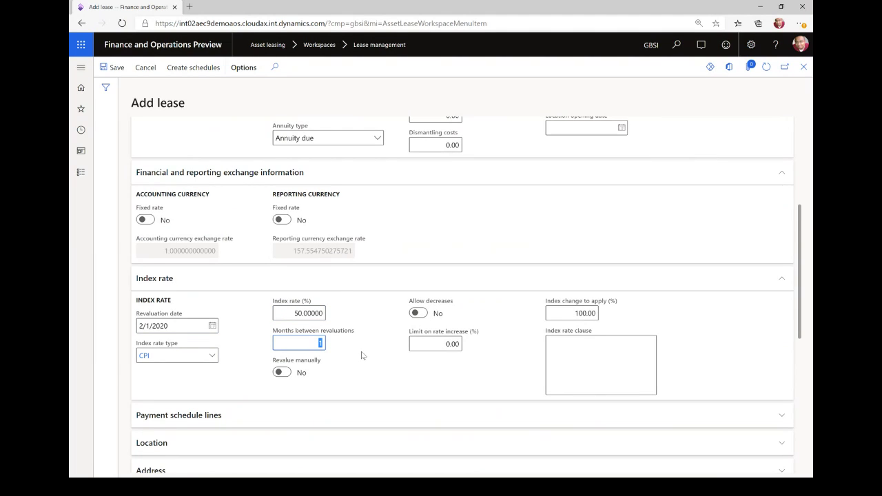
{"action": "left_click", "coordinate": [177, 414]}
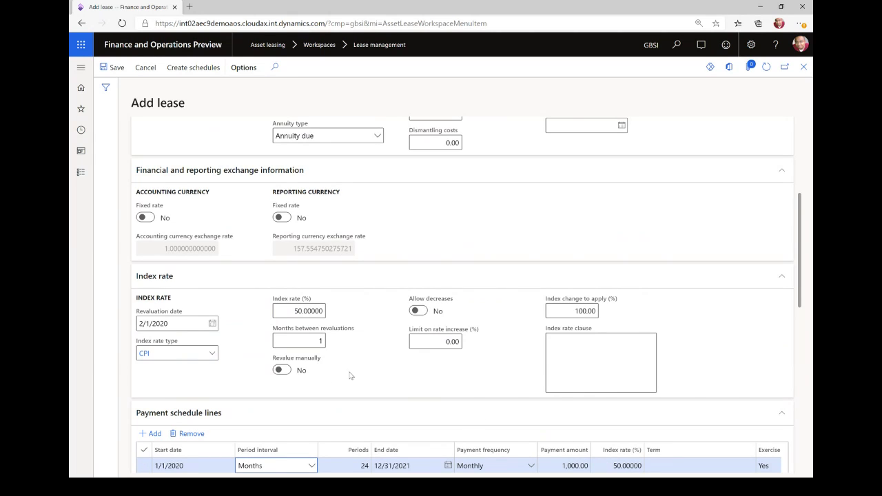
Step: View the BUILDINGS lease group's details, examine its ASC 842 book's classification thresholds, and return to the new lease
{"action": "left_click_drag", "start_coordinate": [803, 299], "coordinate": [811, 218]}
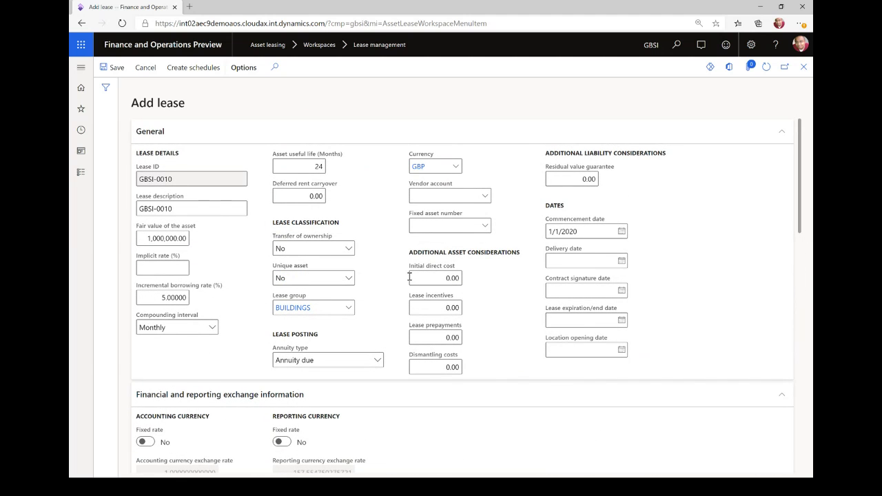
{"action": "right_click", "coordinate": [348, 308]}
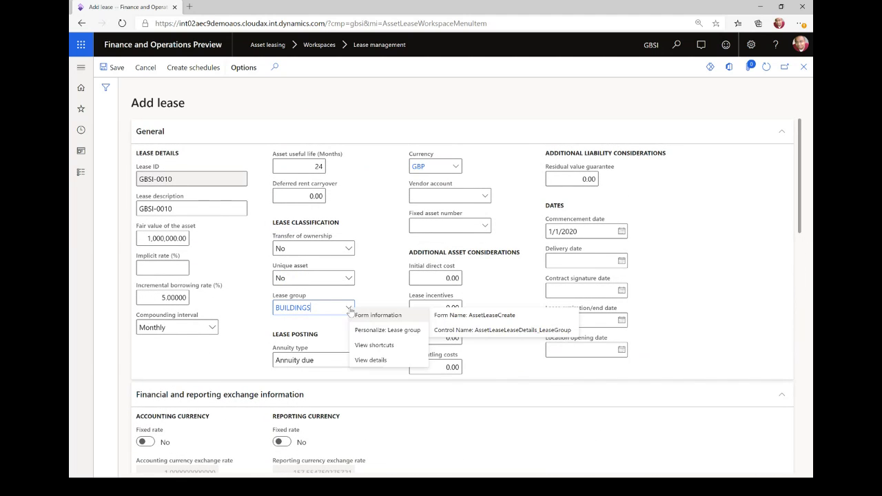
{"action": "left_click", "coordinate": [375, 360]}
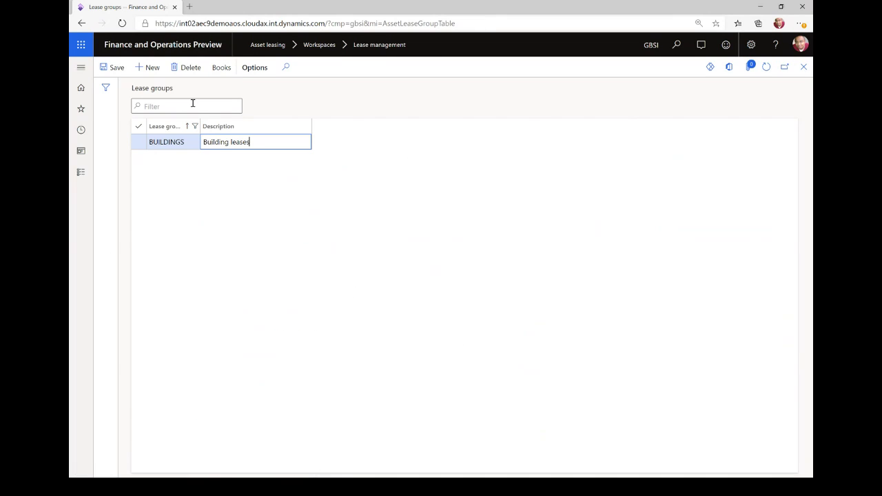
{"action": "left_click", "coordinate": [221, 72]}
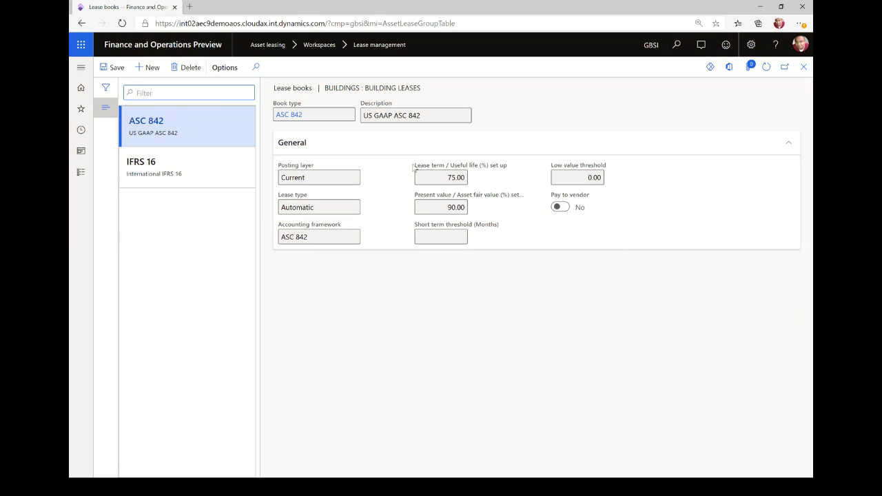
{"action": "mouse_move", "coordinate": [501, 170]}
{"action": "mouse_move", "coordinate": [494, 200]}
{"action": "mouse_move", "coordinate": [449, 177]}
{"action": "mouse_move", "coordinate": [428, 231]}
{"action": "mouse_move", "coordinate": [490, 229]}
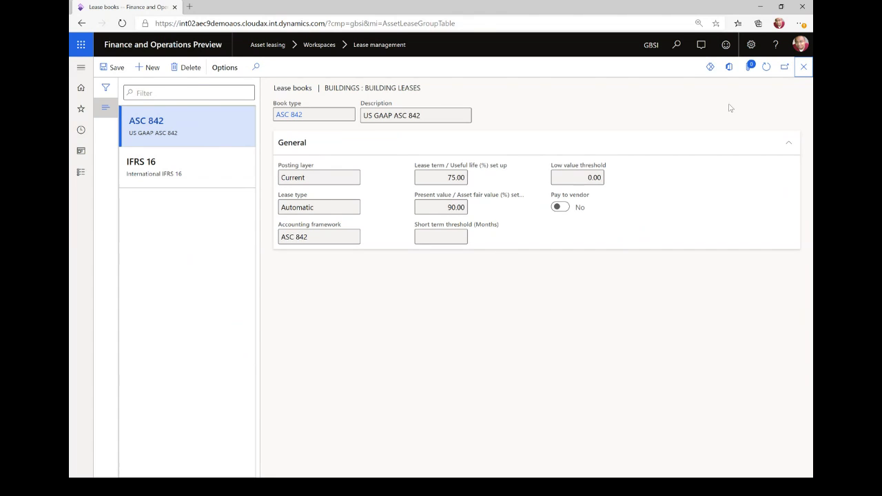
{"action": "left_click", "coordinate": [803, 67]}
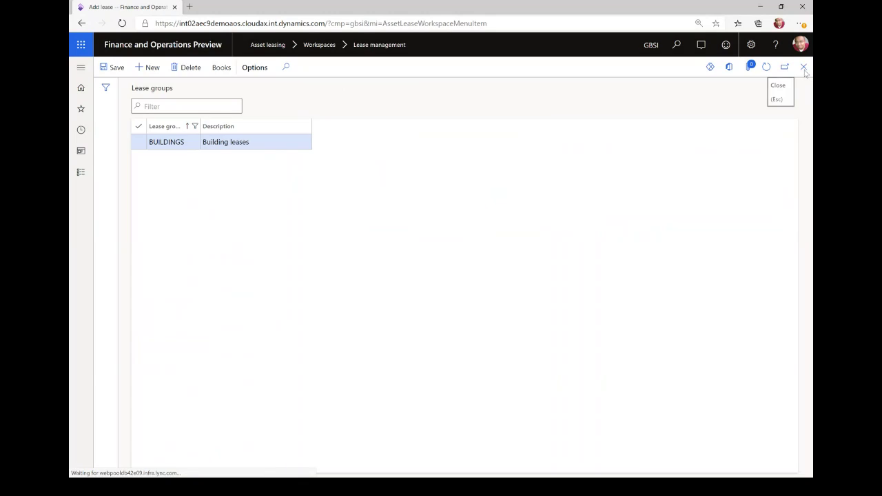
{"action": "left_click", "coordinate": [803, 67]}
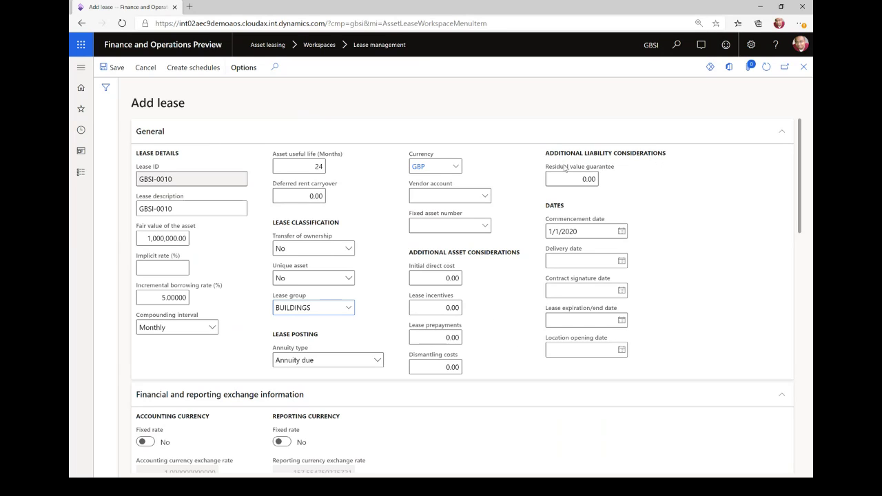
Step: Review the lease's general fields and create its schedules
{"action": "mouse_move", "coordinate": [559, 175]}
{"action": "scroll", "coordinate": [706, 255], "scroll_direction": "down", "scroll_amount": 2}
{"action": "scroll", "coordinate": [707, 253], "scroll_direction": "up", "scroll_amount": 2}
{"action": "left_click", "coordinate": [204, 71]}
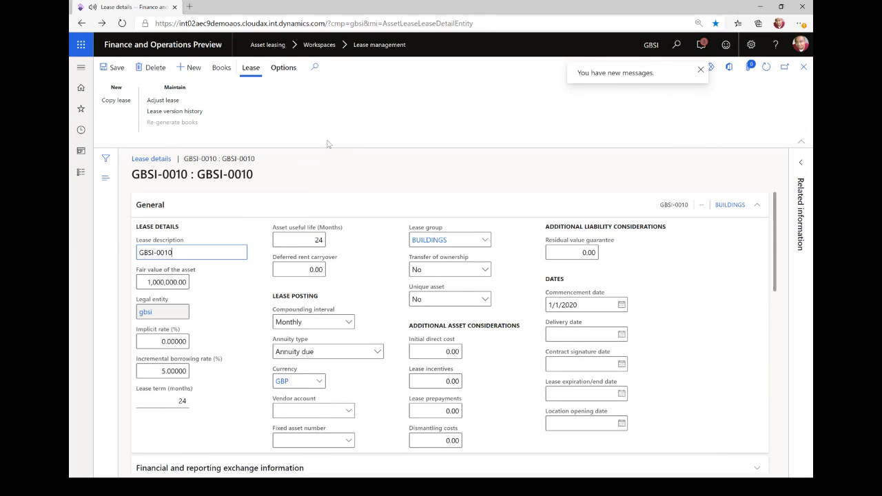
Step: Open the lease's books and examine the ASC 842 book's initial right-of-use asset and initial lease liability
{"action": "left_click", "coordinate": [218, 72]}
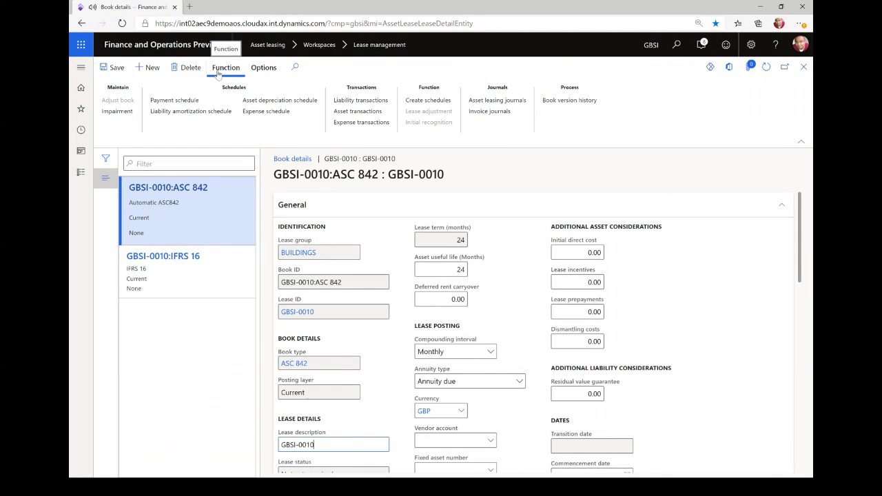
{"action": "left_click", "coordinate": [236, 257]}
{"action": "left_click", "coordinate": [235, 203]}
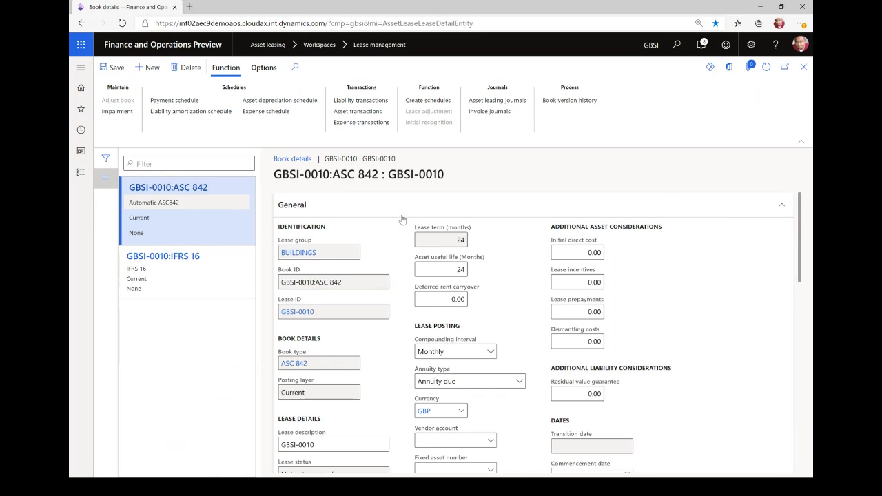
{"action": "scroll", "coordinate": [403, 219], "scroll_direction": "down", "scroll_amount": 2}
{"action": "scroll", "coordinate": [403, 219], "scroll_direction": "down", "scroll_amount": 2}
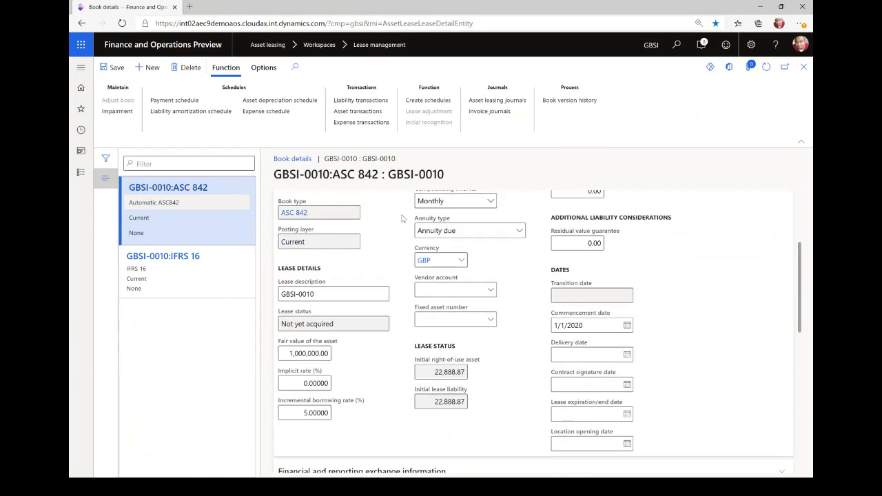
{"action": "left_click", "coordinate": [434, 354]}
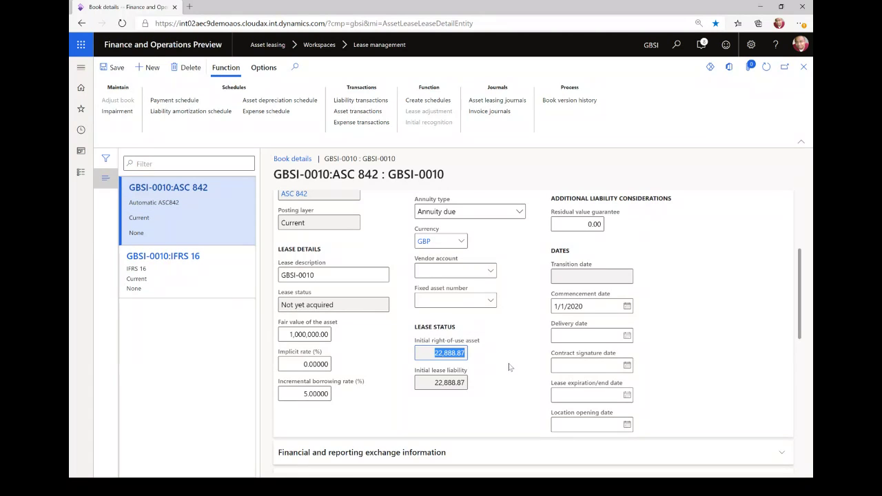
{"action": "scroll", "coordinate": [508, 365], "scroll_direction": "down", "scroll_amount": 1}
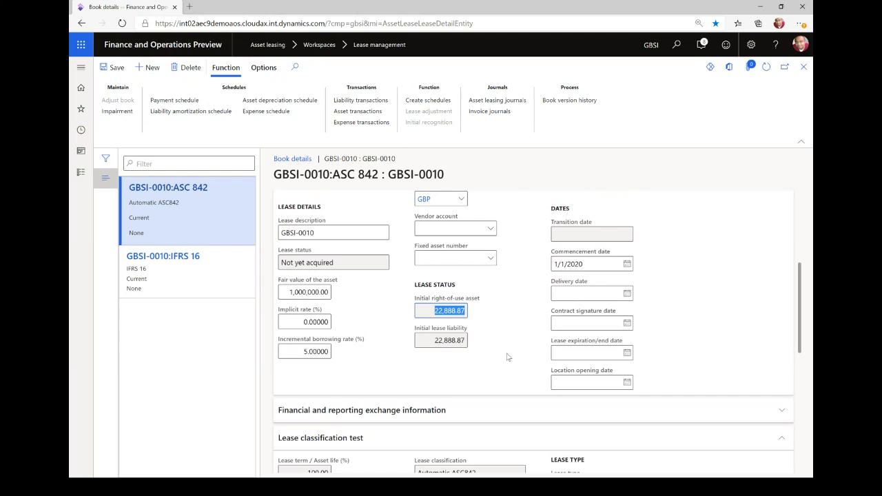
{"action": "left_click", "coordinate": [508, 353]}
{"action": "scroll", "coordinate": [800, 310], "scroll_direction": "up", "scroll_amount": 1}
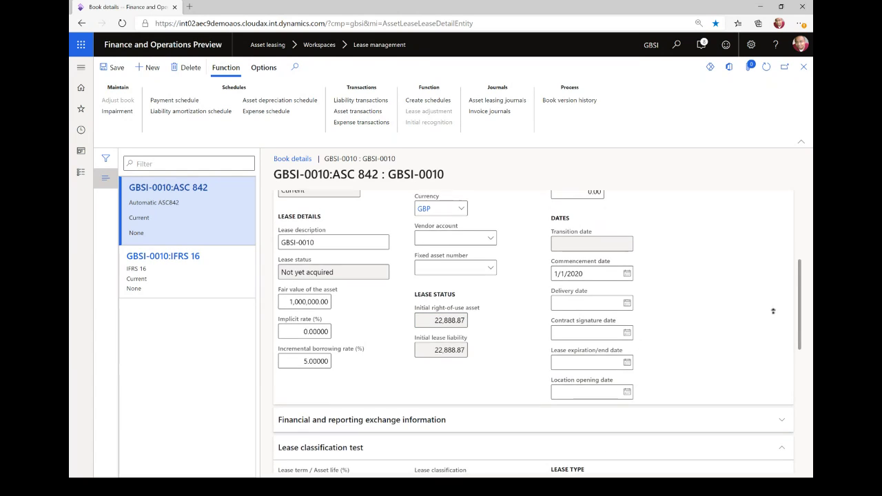
Step: Examine the ASC 842 book's lease classification test, including the lease term and present value percentages and the lease type
{"action": "scroll", "coordinate": [799, 310], "scroll_direction": "down", "scroll_amount": 5}
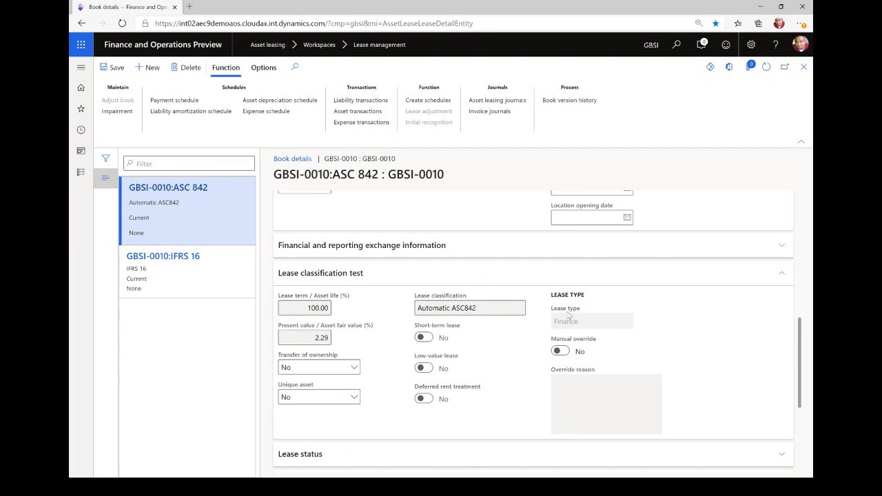
{"action": "mouse_move", "coordinate": [568, 315]}
{"action": "mouse_move", "coordinate": [290, 298]}
{"action": "mouse_move", "coordinate": [334, 330]}
{"action": "mouse_move", "coordinate": [305, 327]}
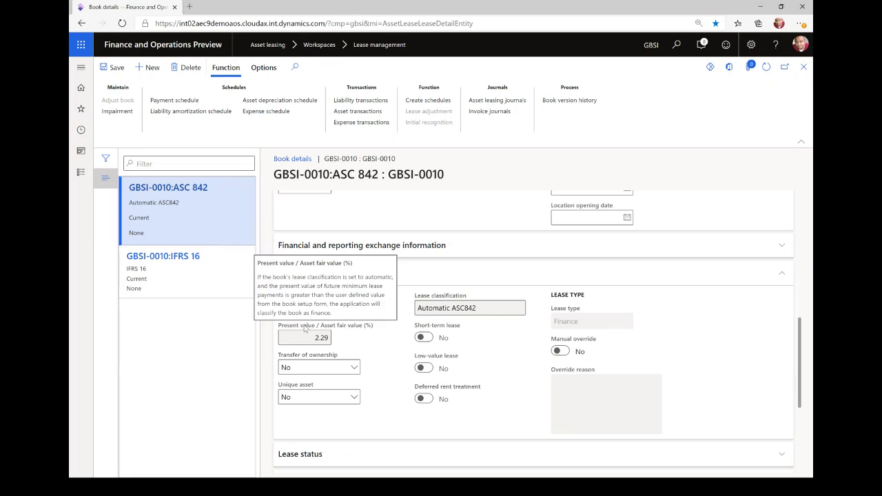
{"action": "scroll", "coordinate": [401, 357], "scroll_direction": "down", "scroll_amount": 4}
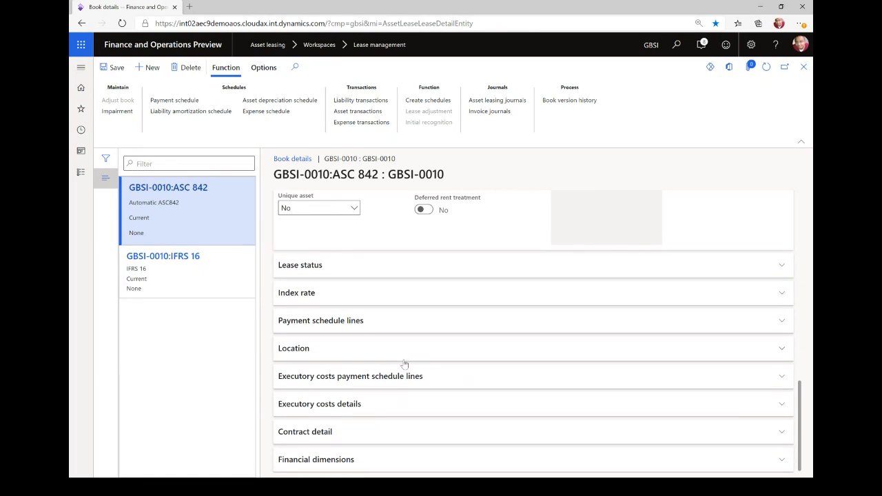
Step: Link fixed asset BUIL-000002 to the ASC 842 book and save the book
{"action": "scroll", "coordinate": [397, 313], "scroll_direction": "up", "scroll_amount": 10}
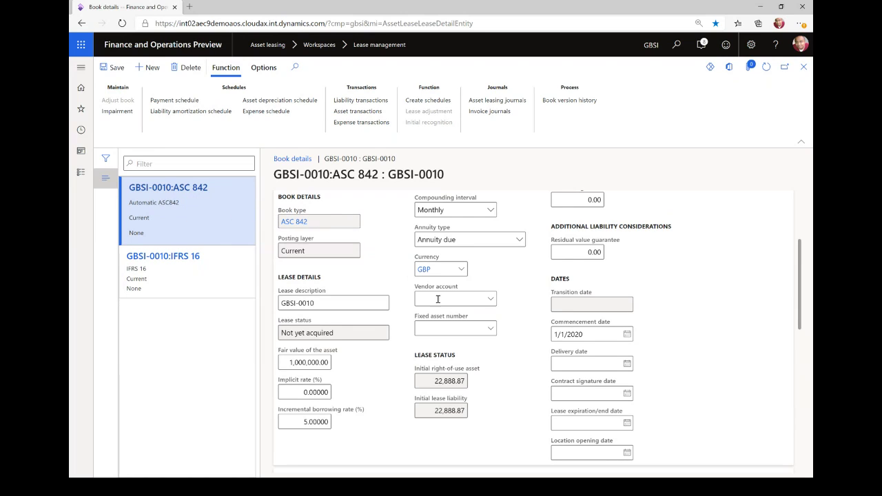
{"action": "left_click", "coordinate": [491, 329]}
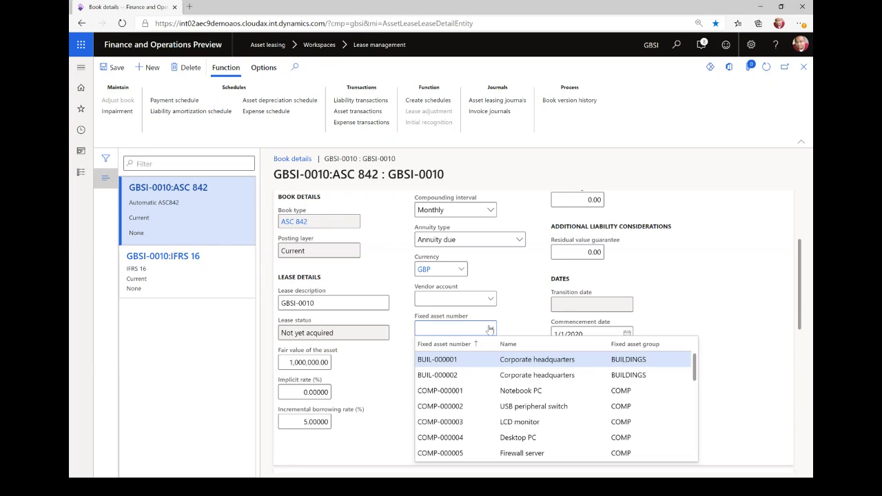
{"action": "left_click", "coordinate": [464, 376]}
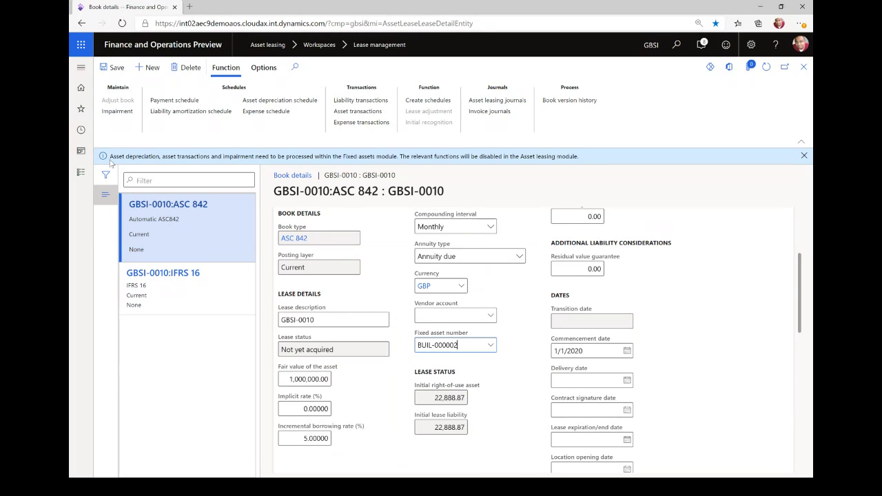
{"action": "mouse_move", "coordinate": [110, 163]}
{"action": "left_click", "coordinate": [117, 73]}
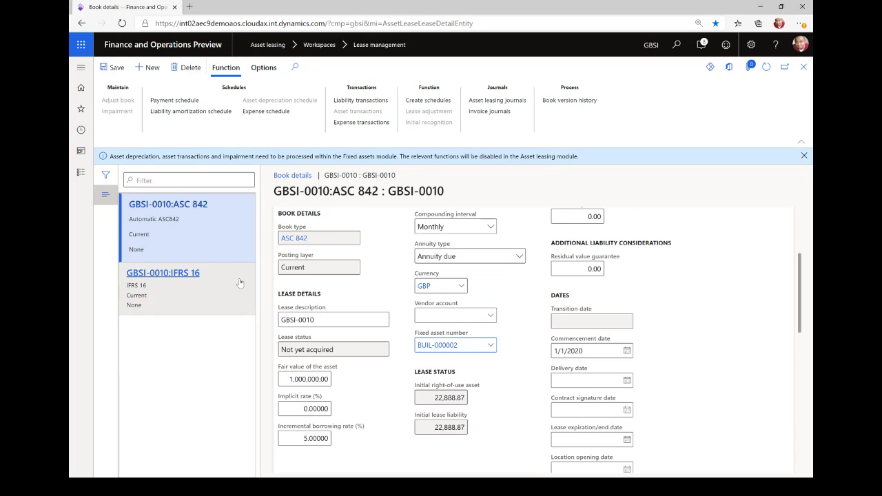
Step: Review the ASC 842 book's payment schedule through its final period and confirm the schedule
{"action": "left_click", "coordinate": [188, 104]}
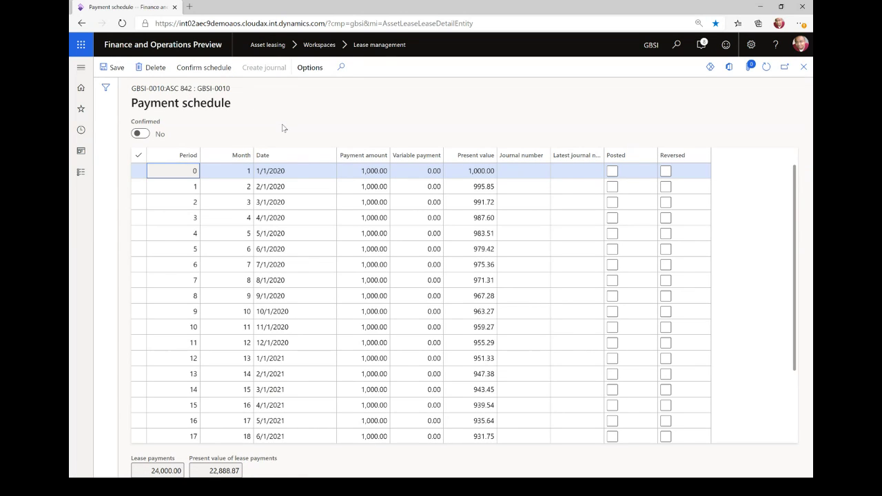
{"action": "scroll", "coordinate": [170, 276], "scroll_direction": "down", "scroll_amount": 2}
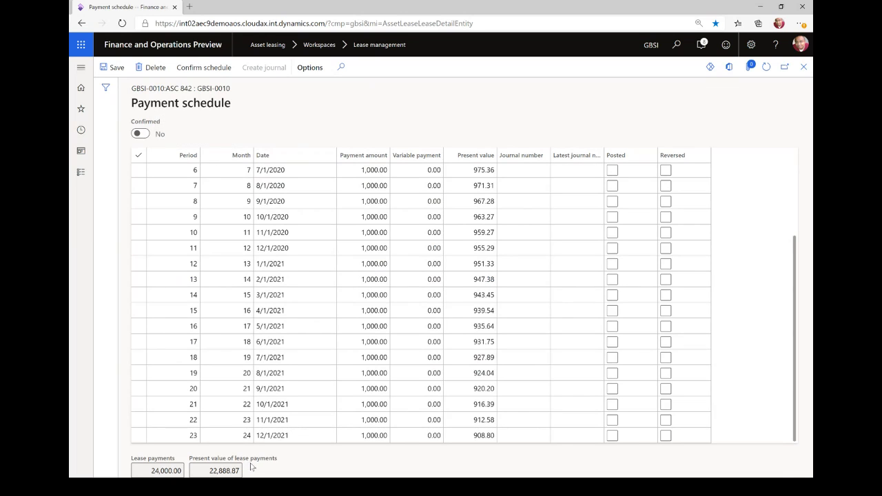
{"action": "left_click", "coordinate": [237, 435]}
{"action": "left_click", "coordinate": [272, 463]}
{"action": "scroll", "coordinate": [360, 196], "scroll_direction": "up", "scroll_amount": 2}
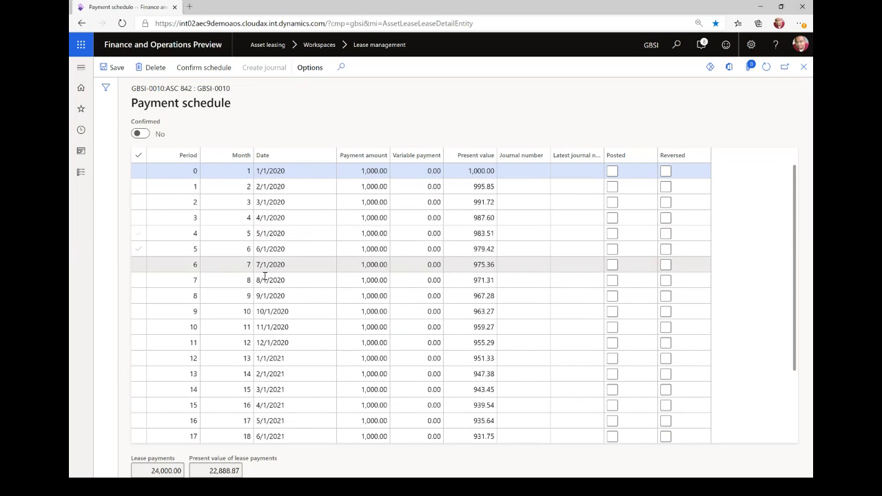
{"action": "mouse_move", "coordinate": [155, 470]}
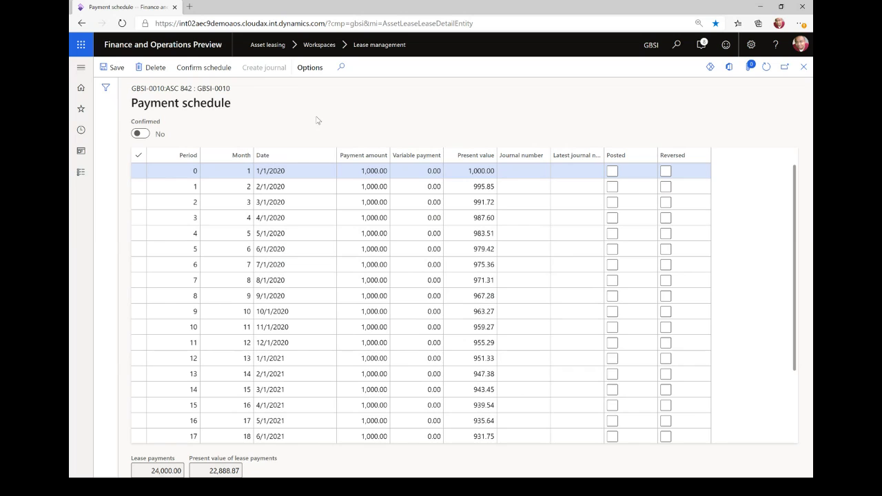
{"action": "left_click", "coordinate": [205, 70]}
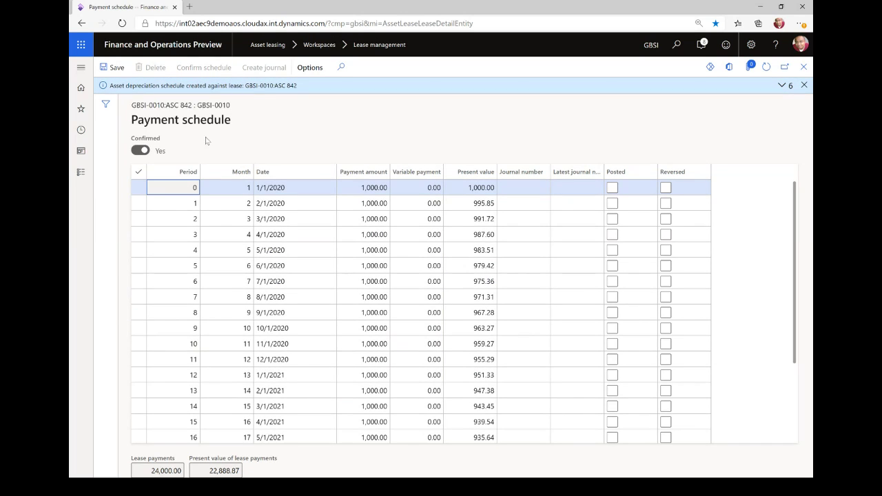
{"action": "left_click", "coordinate": [803, 70]}
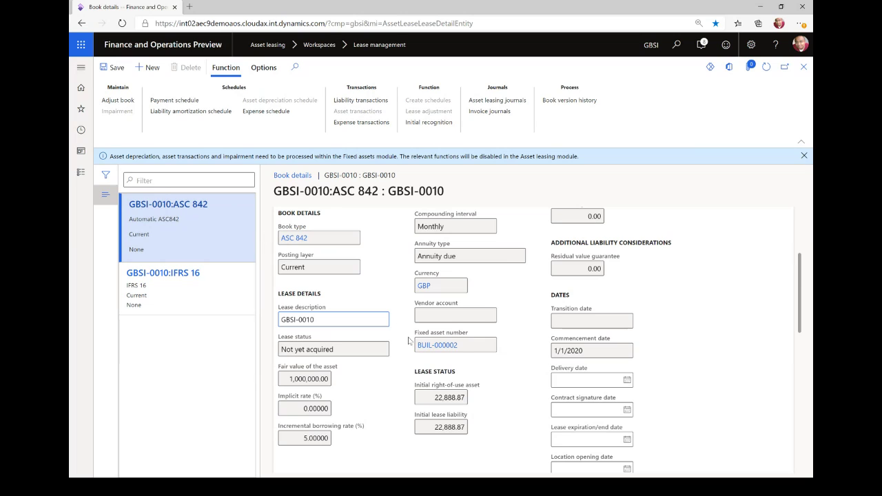
Step: Confirm the payment schedule of the IFRS 16 book and dismiss the notifications
{"action": "left_click", "coordinate": [232, 285]}
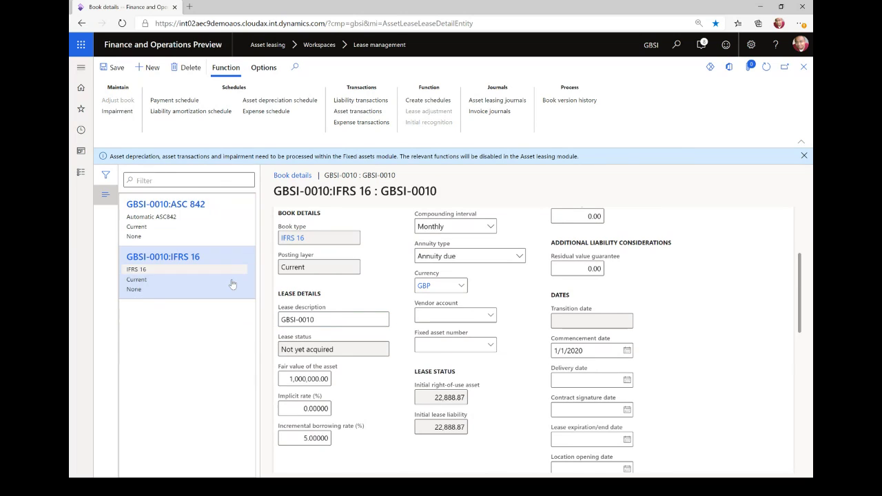
{"action": "left_click", "coordinate": [178, 101]}
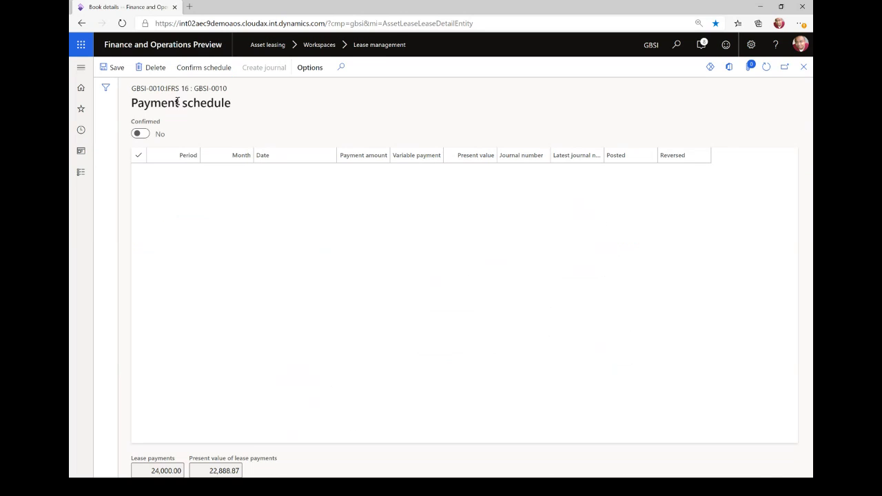
{"action": "left_click", "coordinate": [206, 68]}
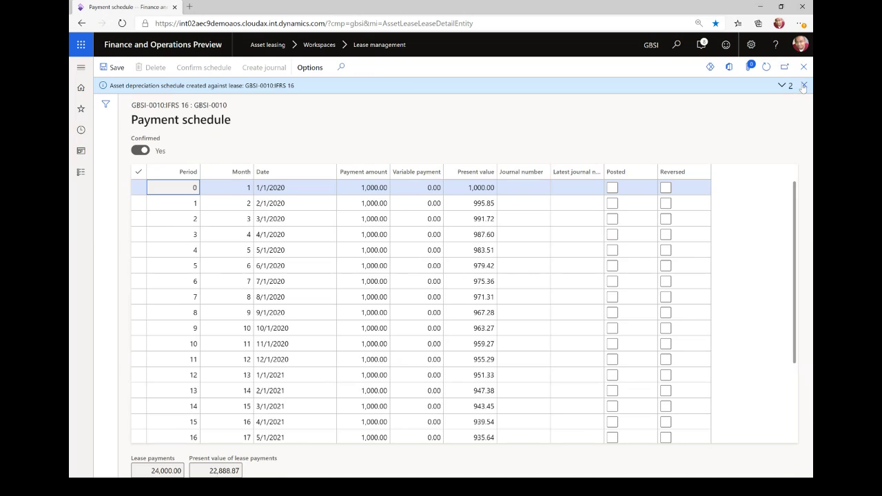
{"action": "left_click", "coordinate": [803, 86]}
{"action": "left_click", "coordinate": [804, 67]}
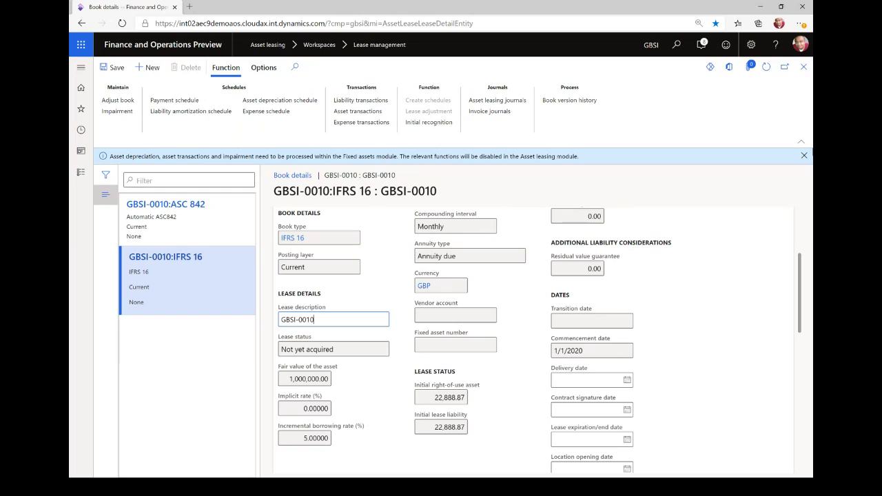
{"action": "left_click", "coordinate": [801, 157]}
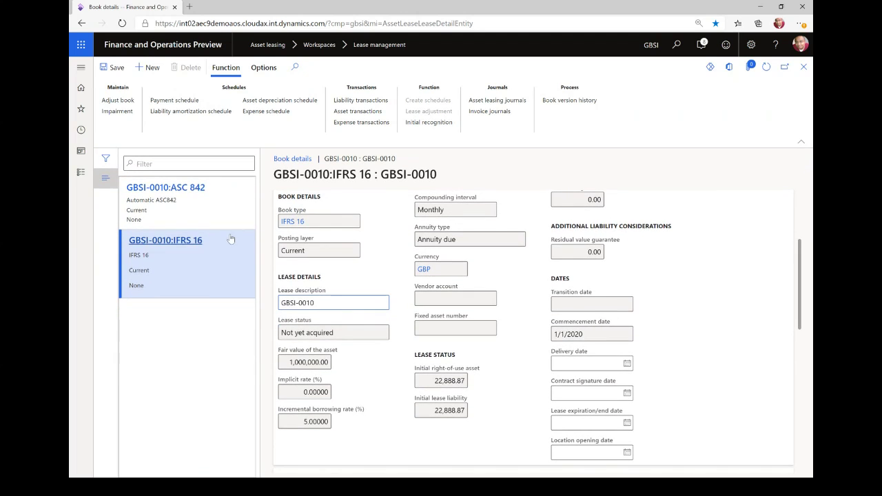
Step: Create the initial recognition journal for the ASC 842 book and open the book's asset leasing journals
{"action": "left_click", "coordinate": [249, 201]}
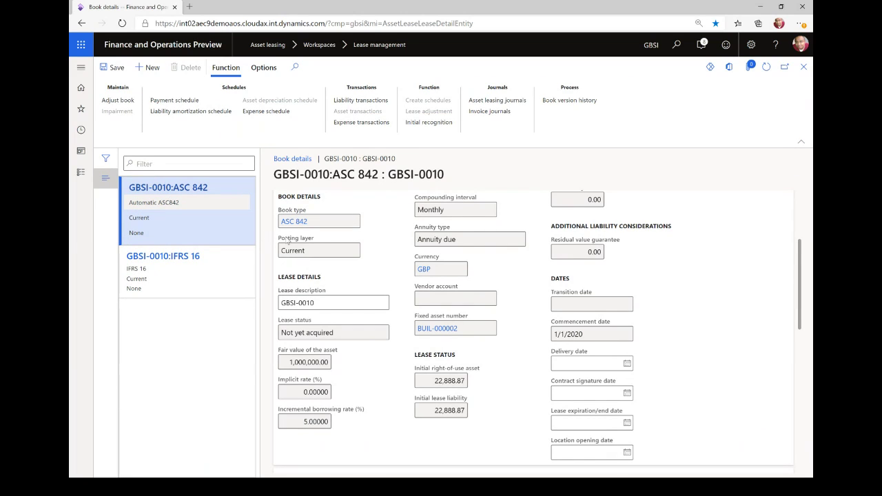
{"action": "left_click", "coordinate": [426, 122]}
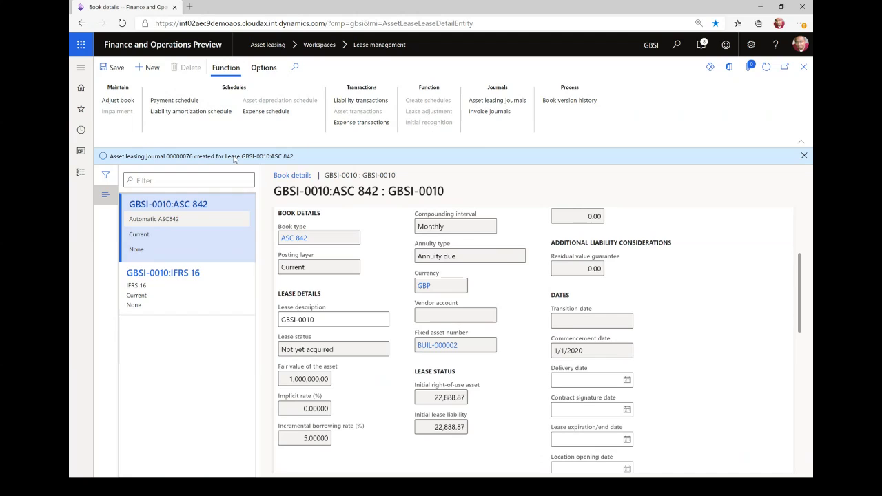
{"action": "left_click", "coordinate": [505, 104]}
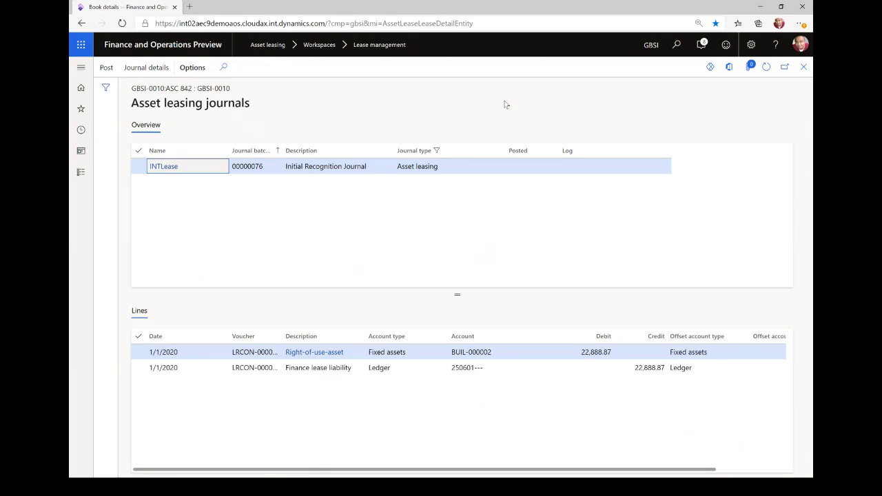
Step: Check the accounts on the initial recognition journal's right-of-use asset and finance lease liability lines, and post the journal
{"action": "left_click_drag", "start_coordinate": [454, 295], "coordinate": [455, 216]}
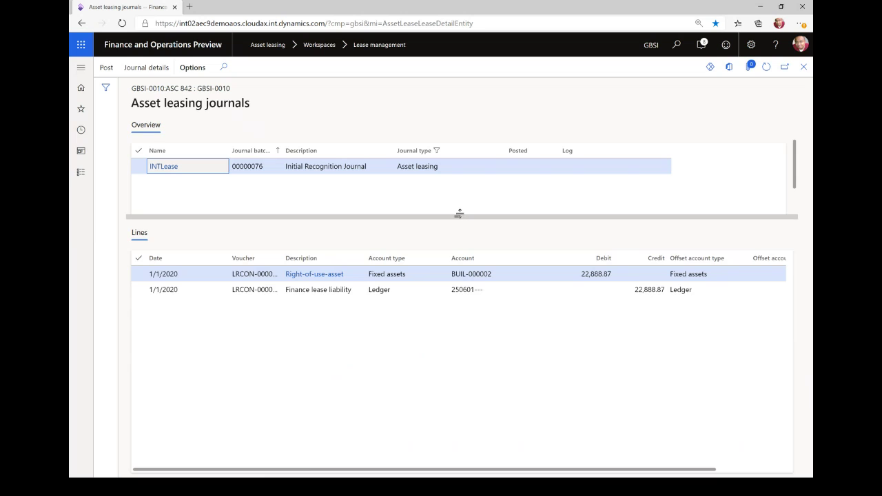
{"action": "left_click_drag", "start_coordinate": [460, 206], "coordinate": [460, 198]}
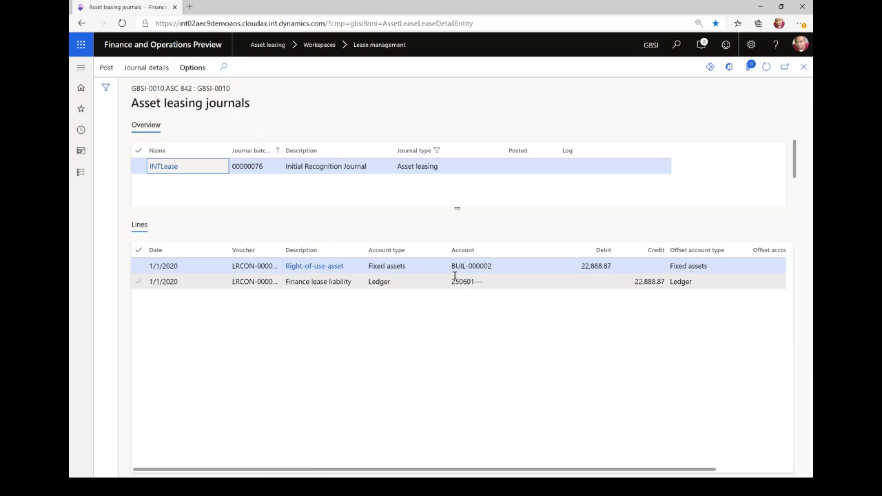
{"action": "left_click", "coordinate": [500, 266]}
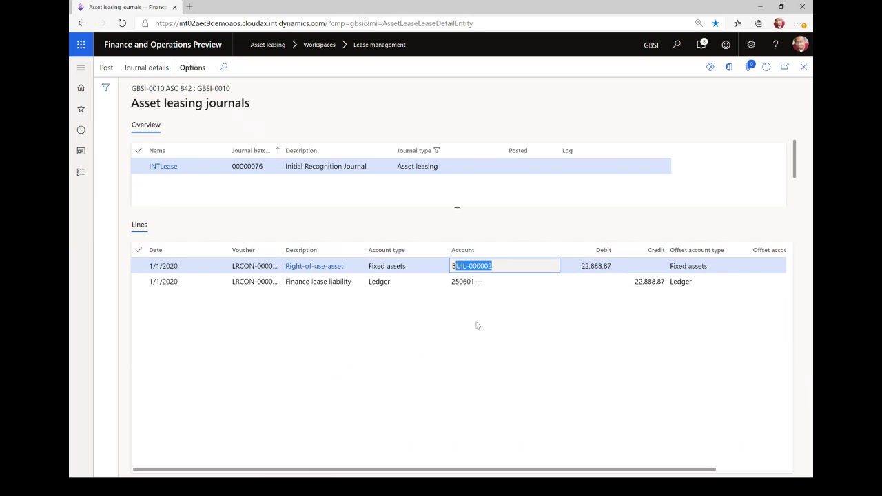
{"action": "left_click", "coordinate": [494, 265]}
{"action": "left_click", "coordinate": [468, 284]}
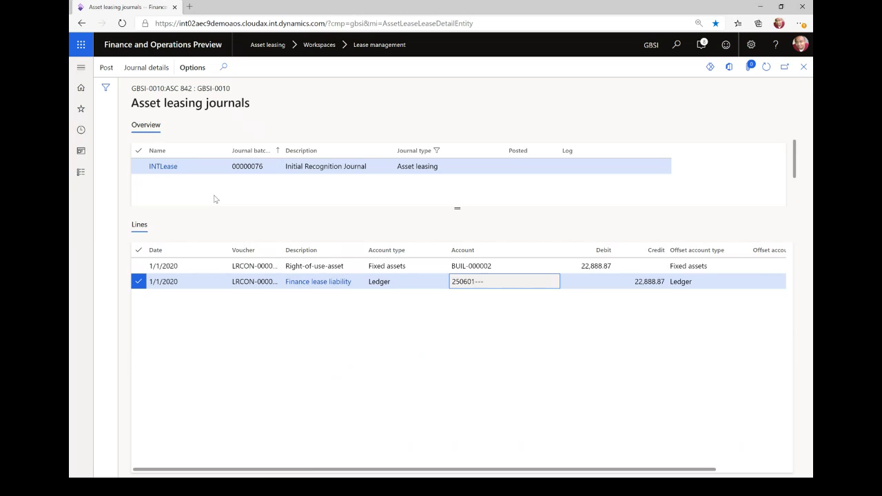
{"action": "left_click", "coordinate": [107, 69]}
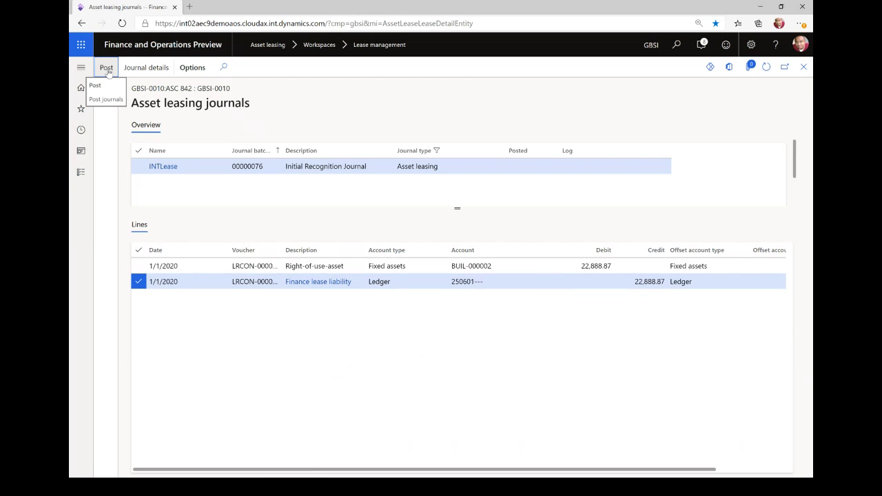
{"action": "left_click", "coordinate": [107, 69]}
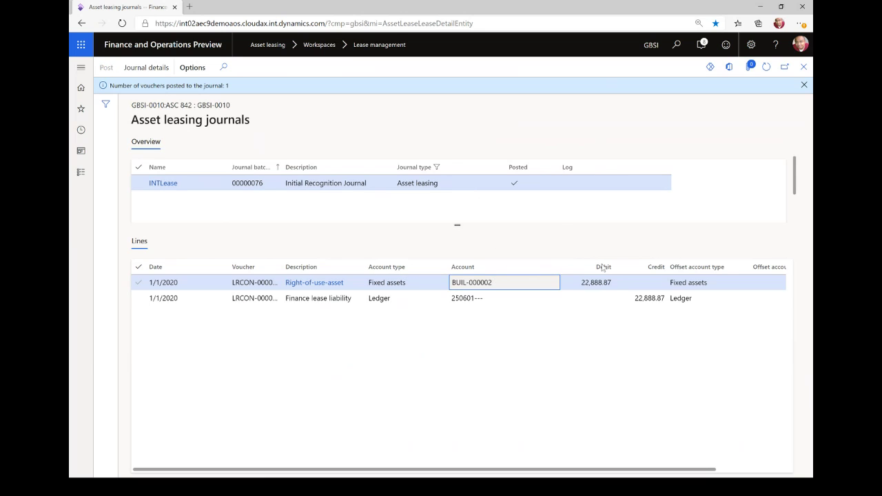
Step: From the right-of-use asset line, examine fixed asset BUIL-000002's book status and acquisition transaction, and return to the lease's book details
{"action": "right_click", "coordinate": [547, 281]}
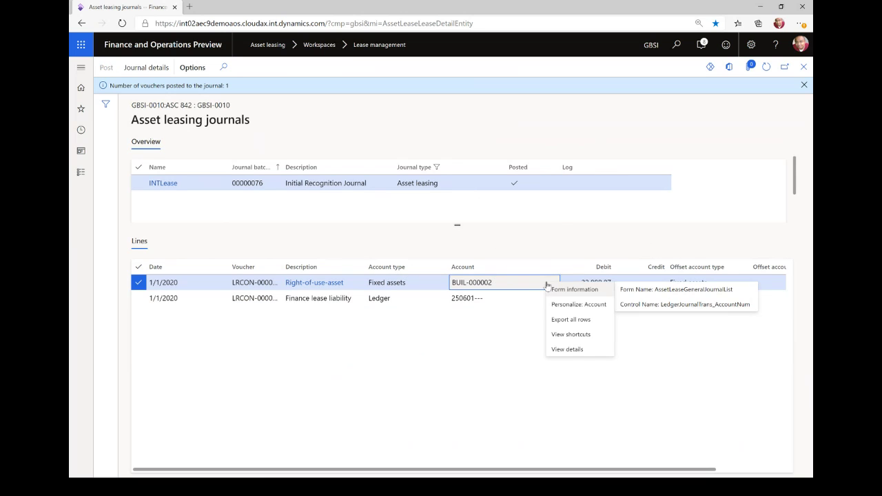
{"action": "left_click", "coordinate": [557, 353]}
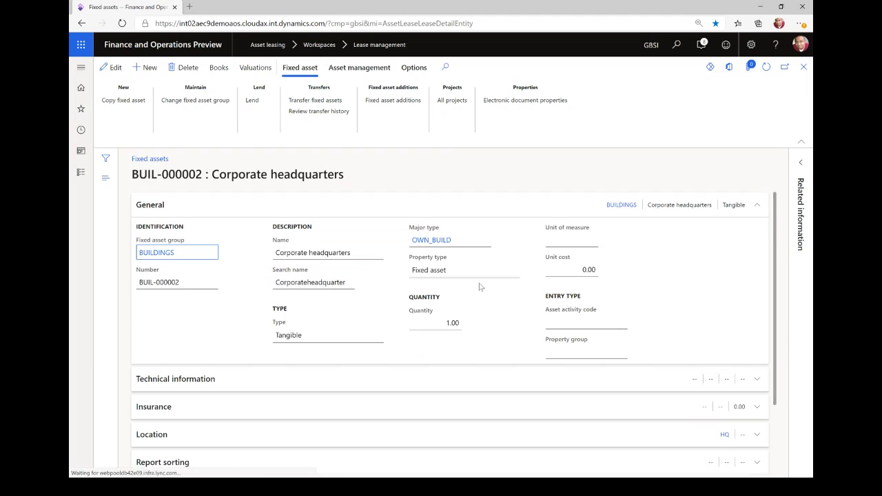
{"action": "left_click", "coordinate": [218, 67]}
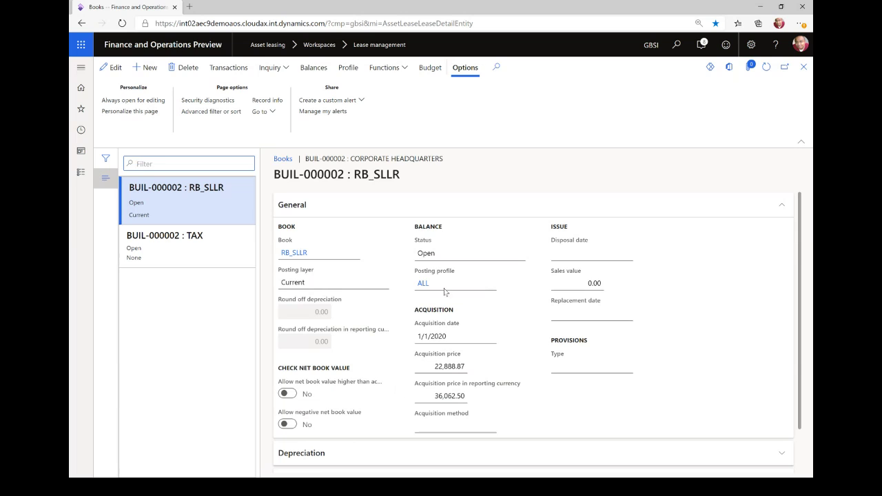
{"action": "left_click", "coordinate": [431, 253]}
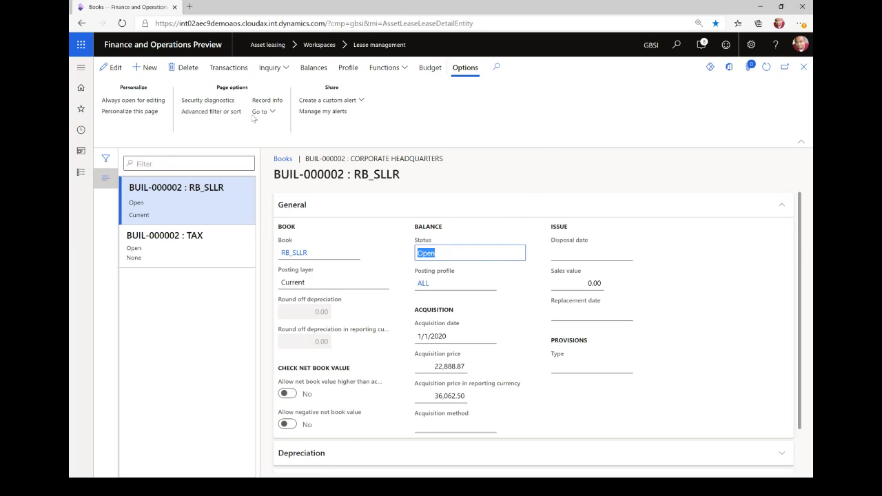
{"action": "left_click", "coordinate": [229, 72]}
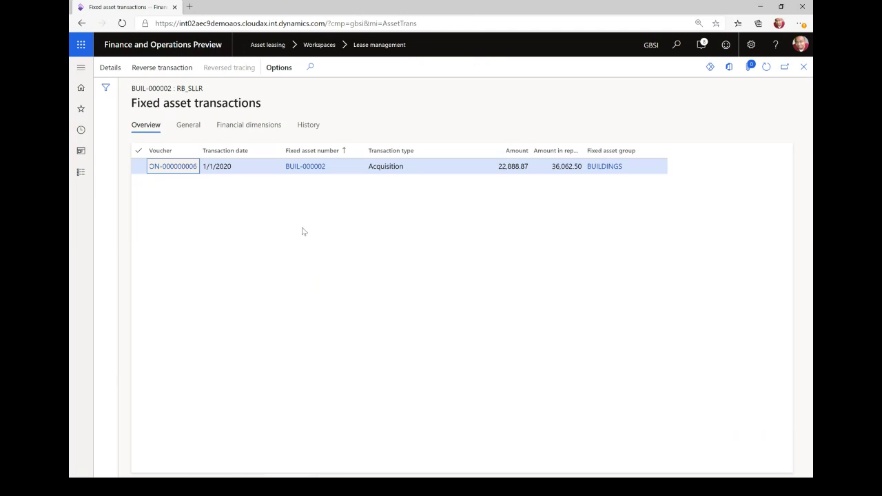
{"action": "left_click", "coordinate": [370, 166]}
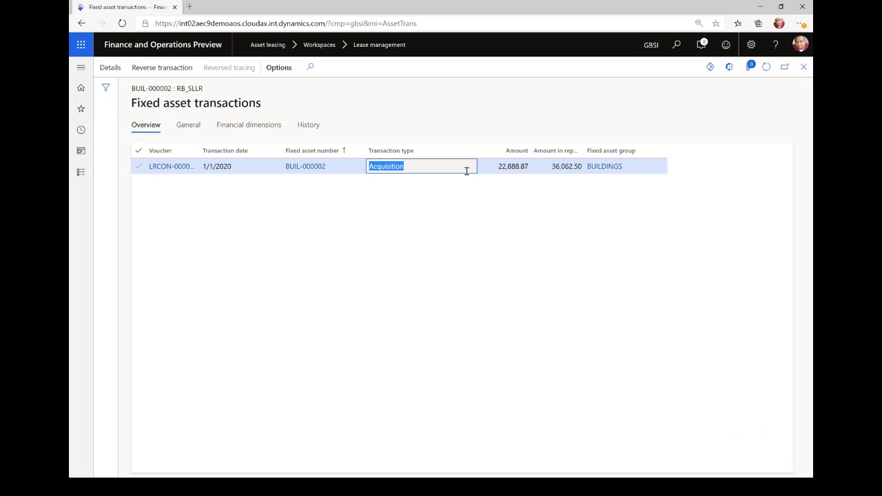
{"action": "left_click", "coordinate": [496, 170]}
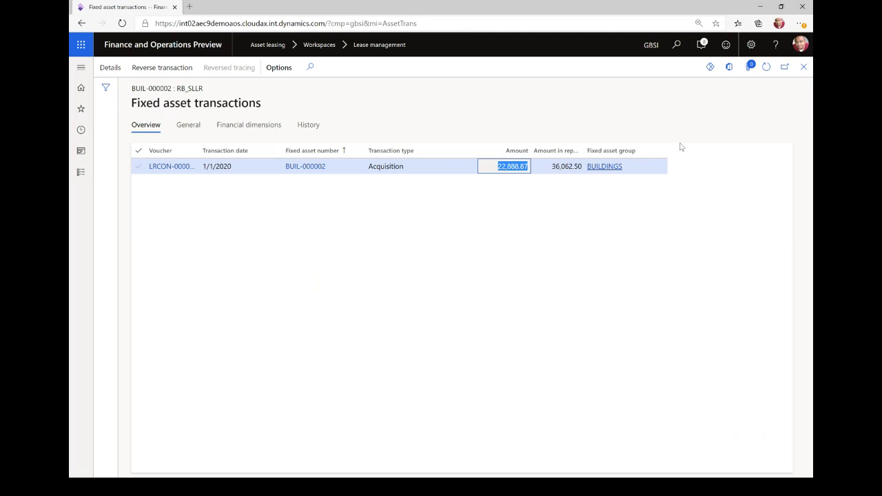
{"action": "left_click", "coordinate": [804, 68]}
{"action": "left_click", "coordinate": [804, 68]}
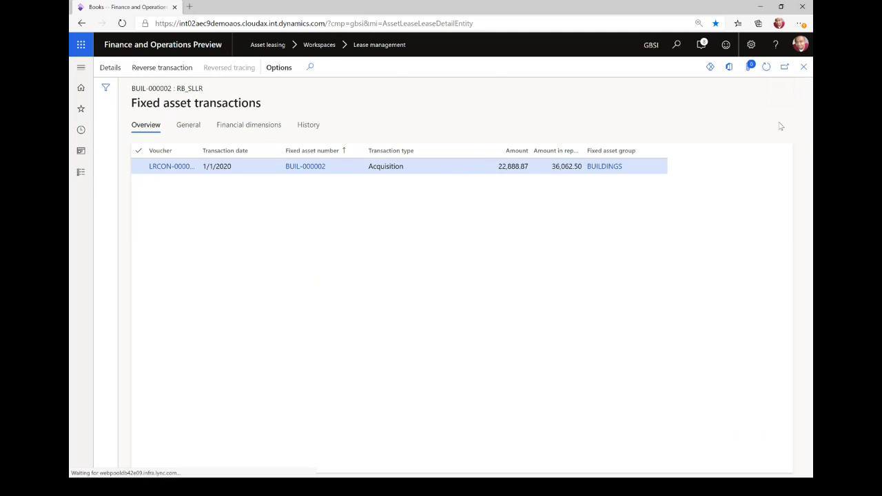
{"action": "left_click", "coordinate": [804, 68]}
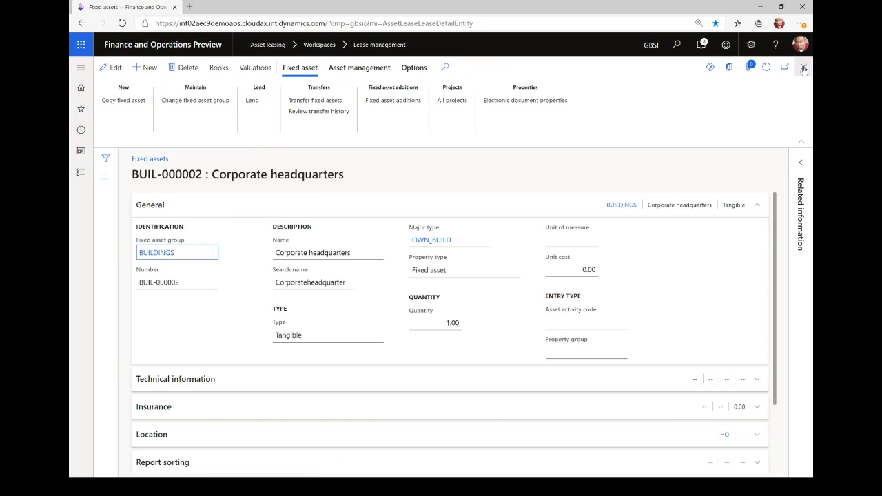
{"action": "left_click", "coordinate": [804, 68]}
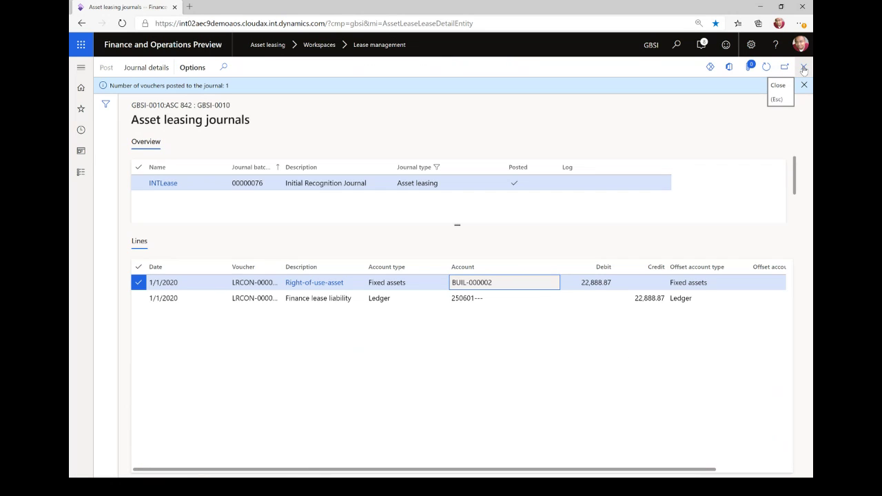
{"action": "left_click", "coordinate": [805, 67]}
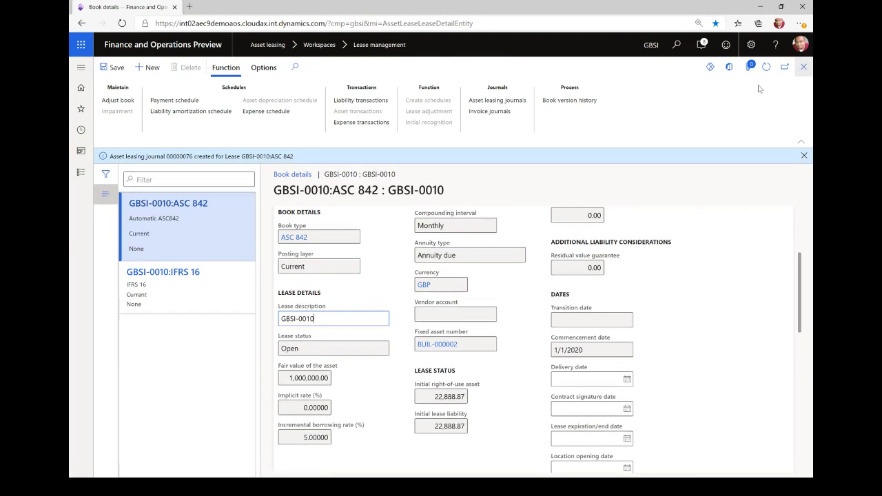
Step: Create the initial recognition journal for the IFRS 16 book and open its journal details
{"action": "left_click", "coordinate": [245, 286]}
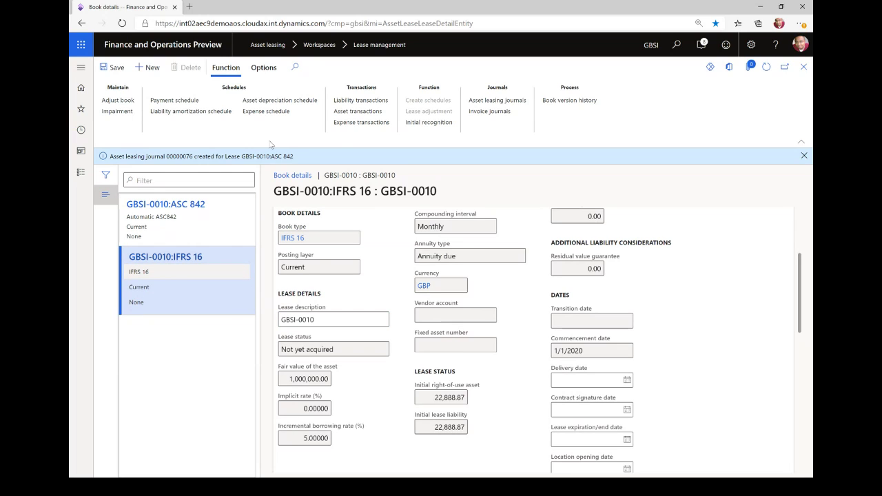
{"action": "left_click", "coordinate": [429, 122]}
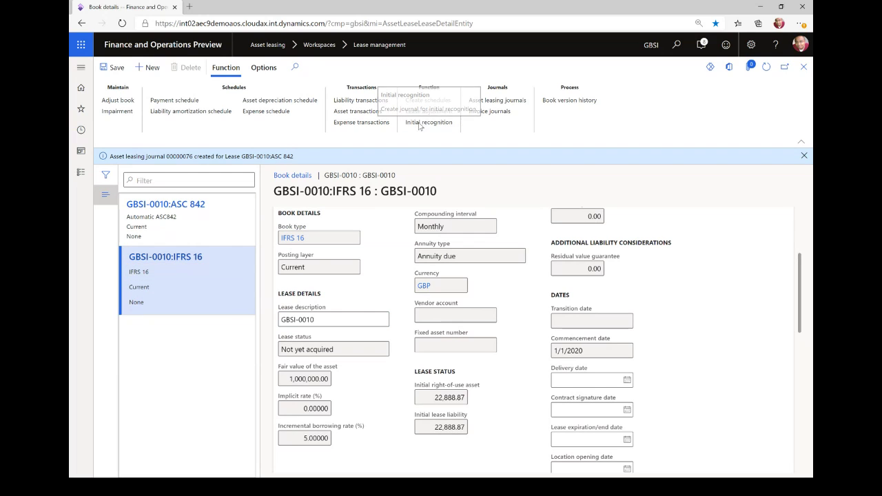
{"action": "left_click", "coordinate": [498, 102]}
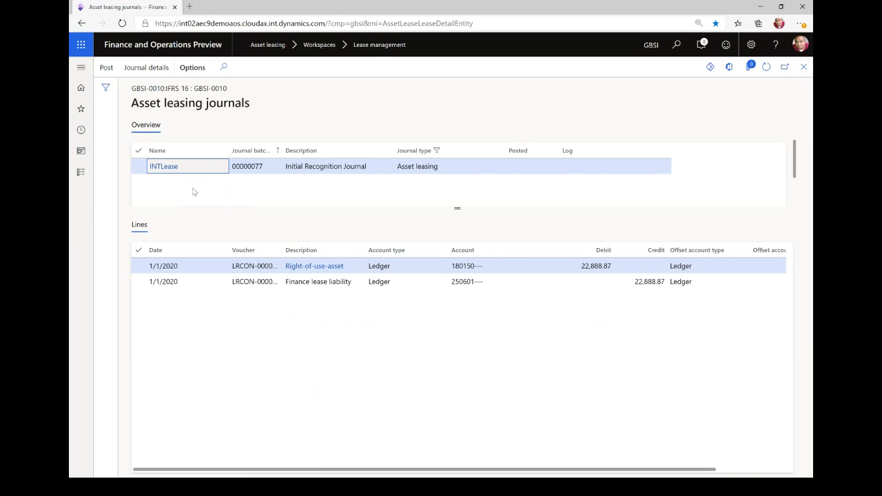
{"action": "left_click", "coordinate": [150, 70]}
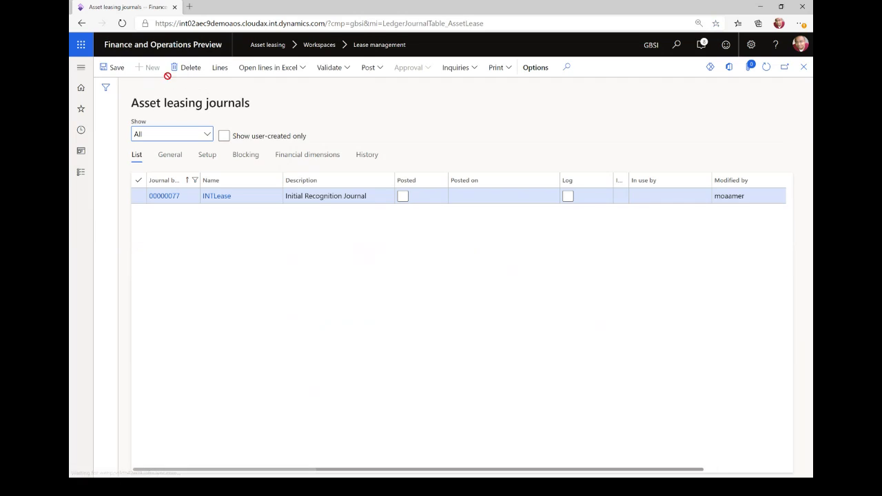
Step: Check the accounts on the IFRS 16 initial recognition journal's right-of-use asset and finance lease liability lines, post the journal and close its details
{"action": "left_click", "coordinate": [226, 71]}
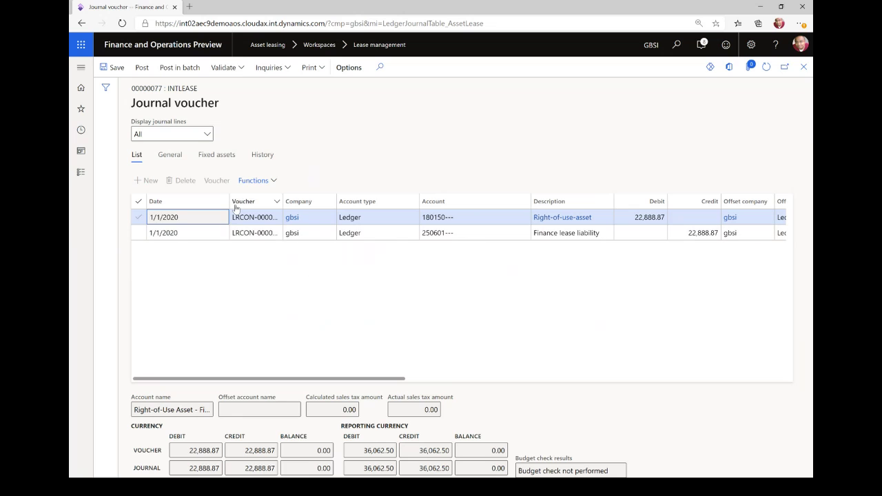
{"action": "left_click_drag", "start_coordinate": [228, 201], "coordinate": [204, 197]}
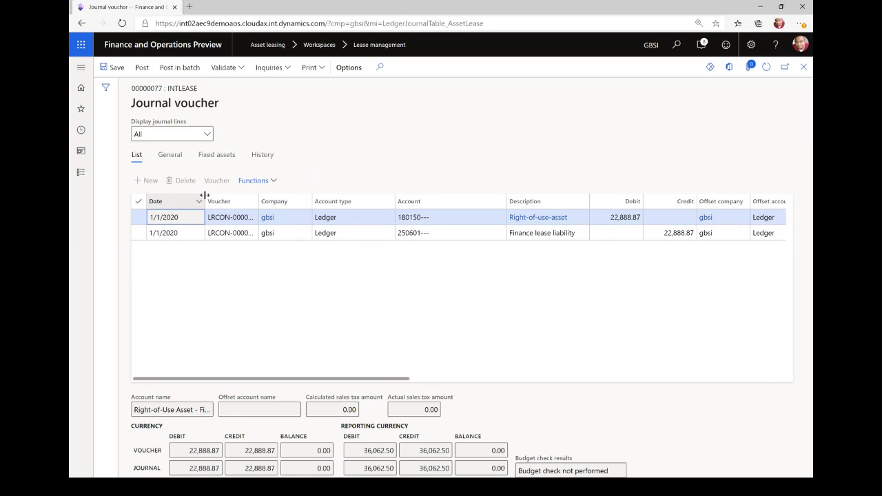
{"action": "left_click_drag", "start_coordinate": [356, 379], "coordinate": [401, 379]}
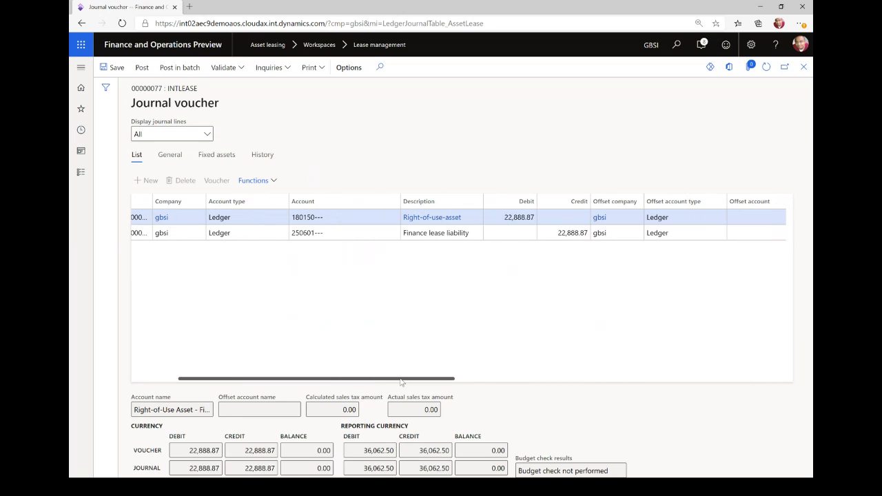
{"action": "left_click", "coordinate": [347, 217]}
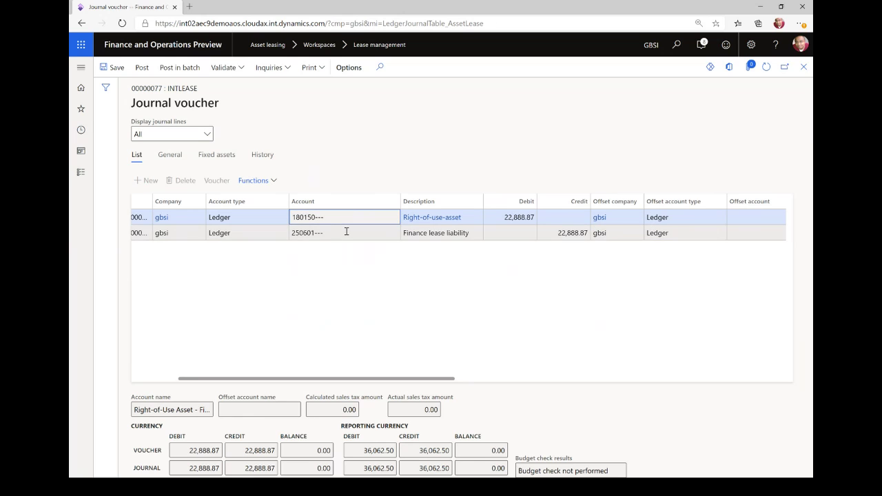
{"action": "left_click", "coordinate": [346, 233]}
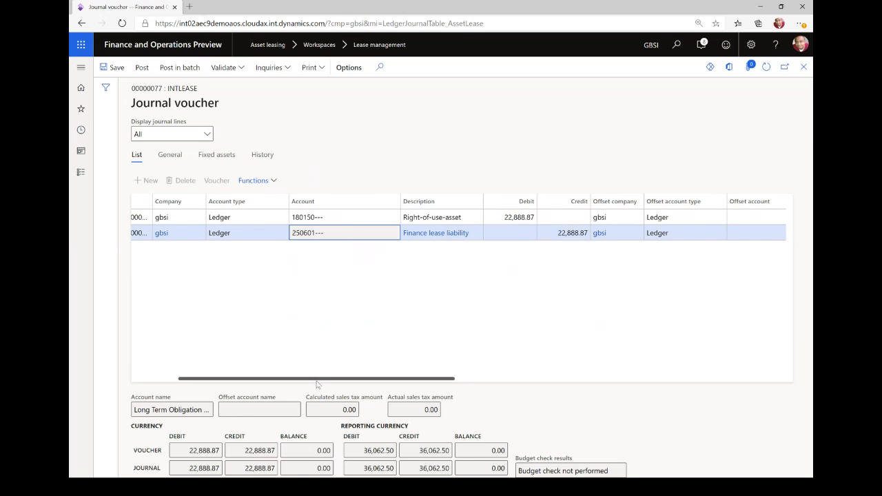
{"action": "left_click_drag", "start_coordinate": [318, 378], "coordinate": [206, 379]}
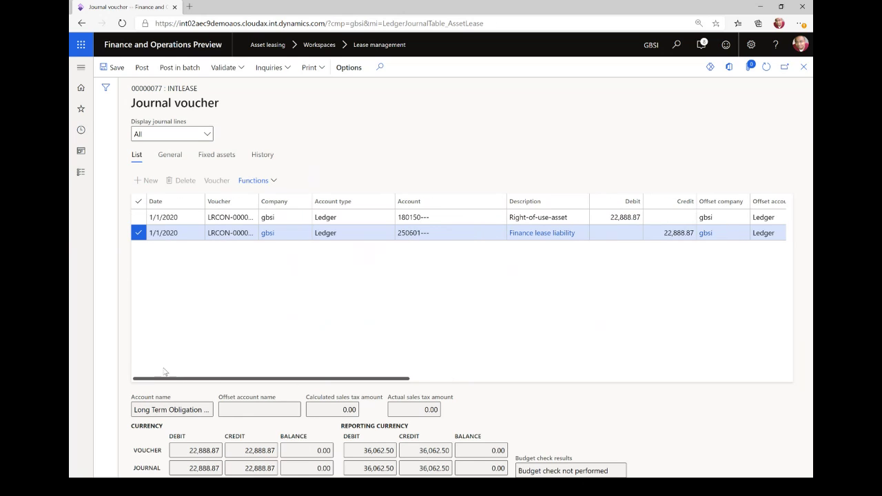
{"action": "left_click", "coordinate": [142, 67]}
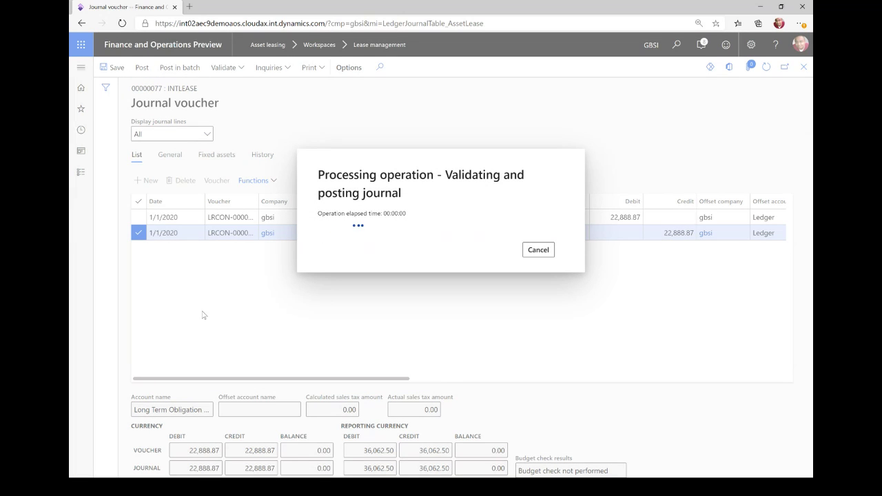
{"action": "left_click", "coordinate": [803, 68]}
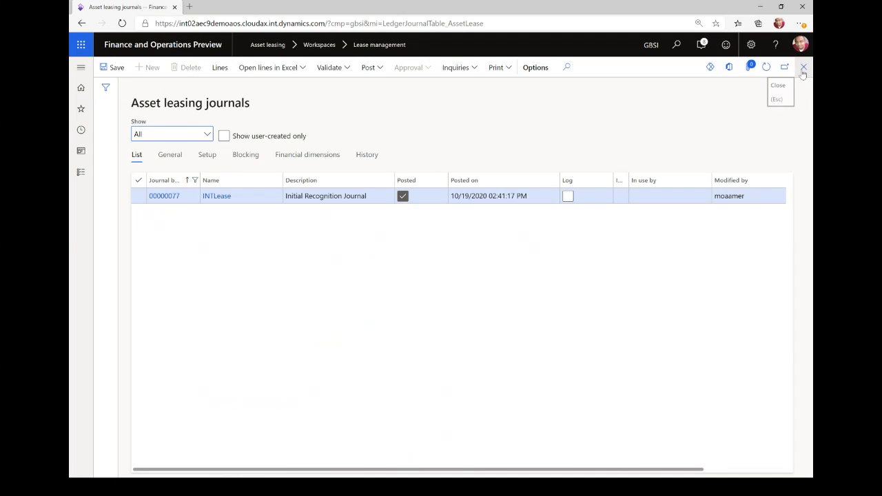
{"action": "left_click", "coordinate": [766, 67]}
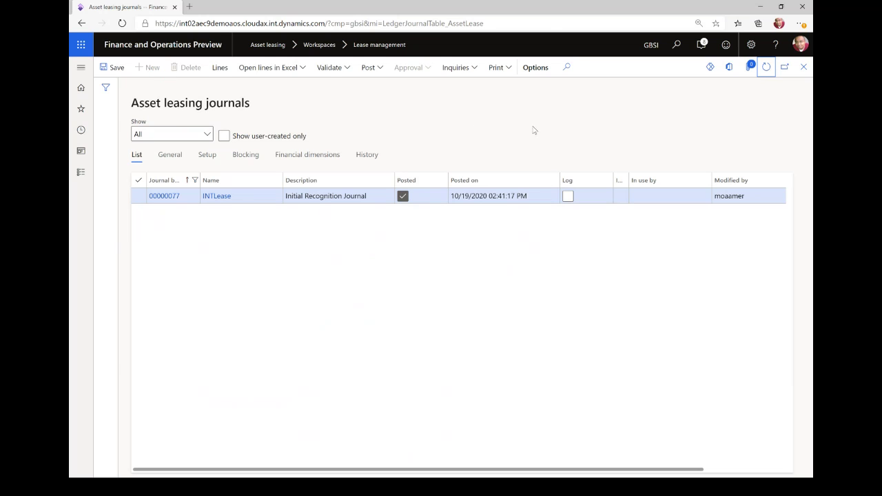
{"action": "left_click", "coordinate": [803, 67]}
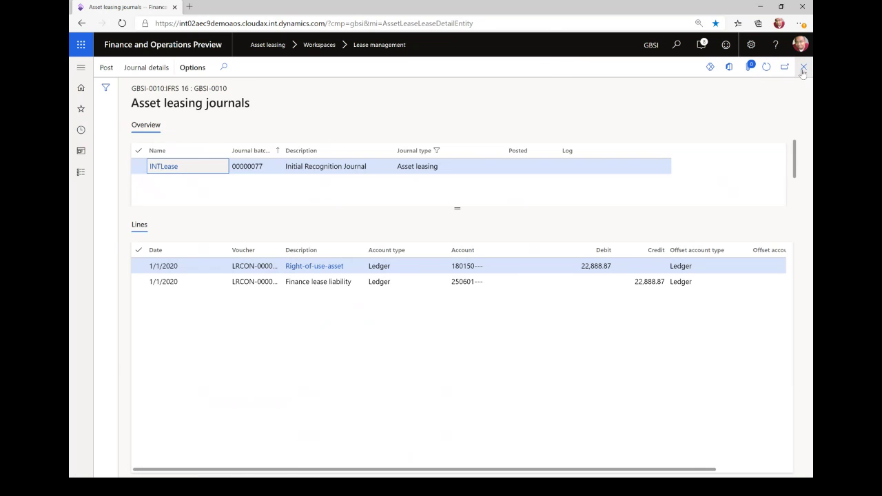
Step: Review the setup of the INTLease journal name, and open the asset leasing parameters
{"action": "left_click", "coordinate": [164, 170]}
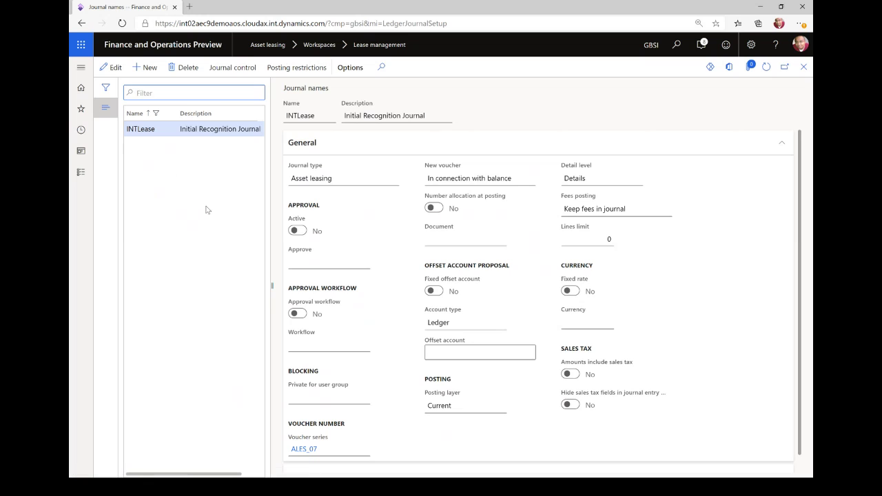
{"action": "left_click", "coordinate": [112, 67]}
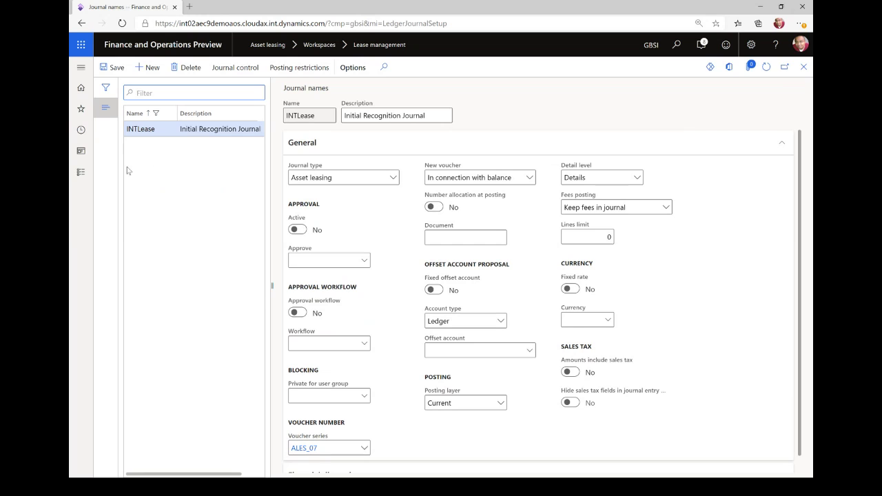
{"action": "left_click", "coordinate": [79, 175]}
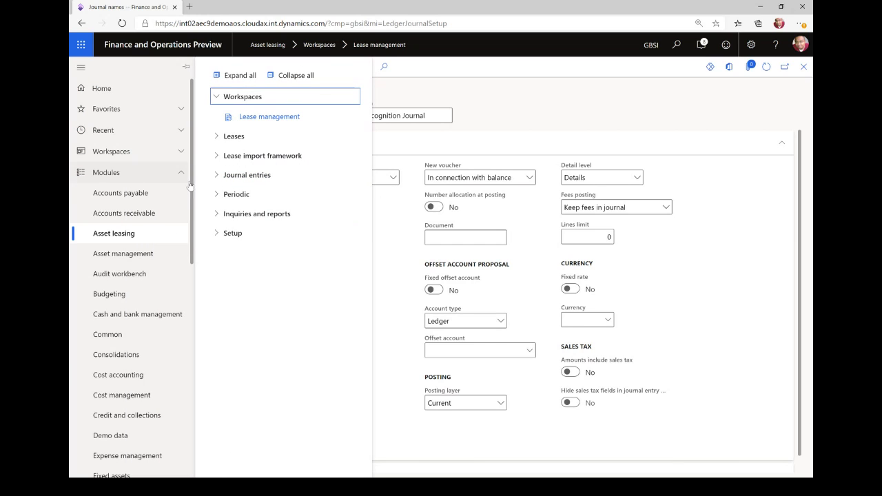
{"action": "left_click", "coordinate": [243, 235]}
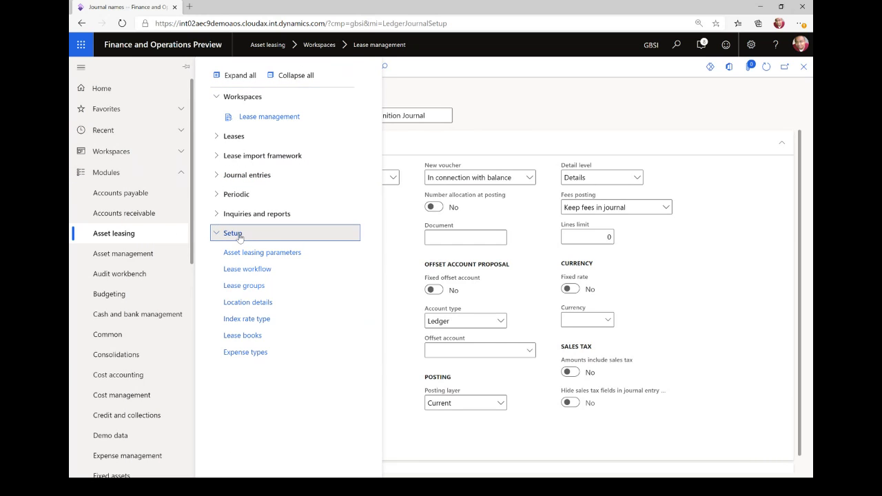
{"action": "left_click", "coordinate": [255, 253]}
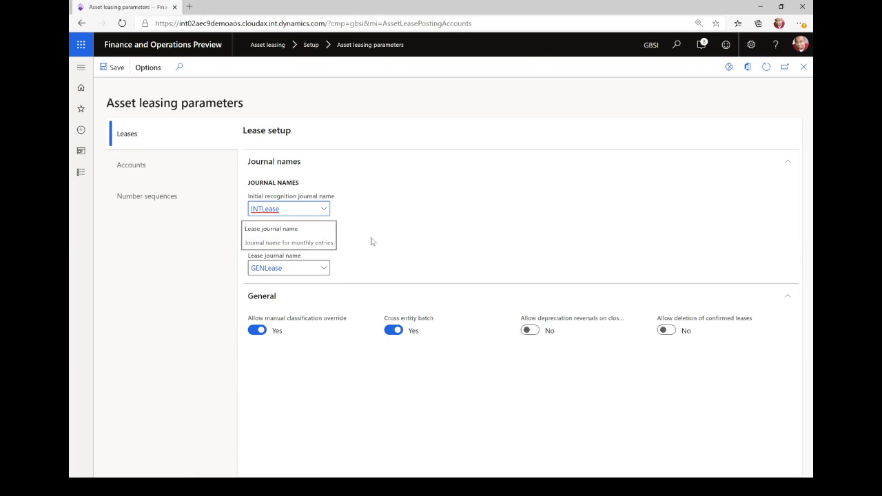
Step: Examine the journal names available for the initial recognition journal and the lease journal, leaving the selections as they are
{"action": "left_click", "coordinate": [268, 211]}
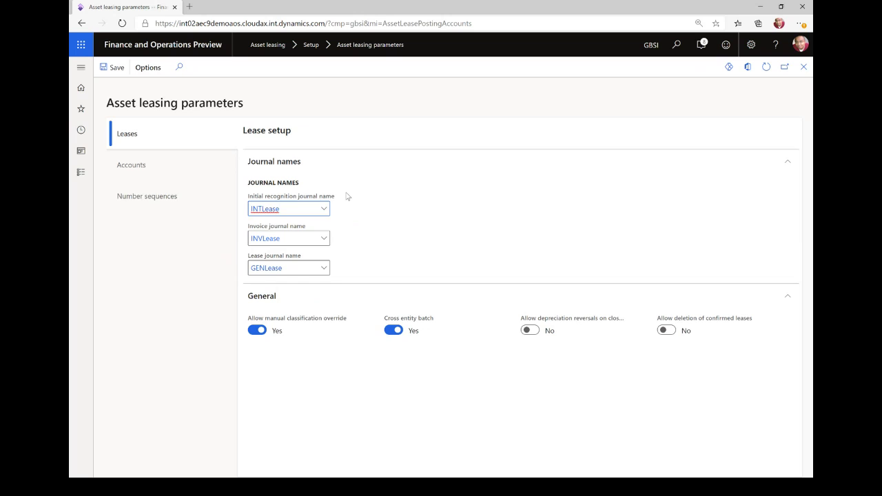
{"action": "left_click", "coordinate": [325, 209]}
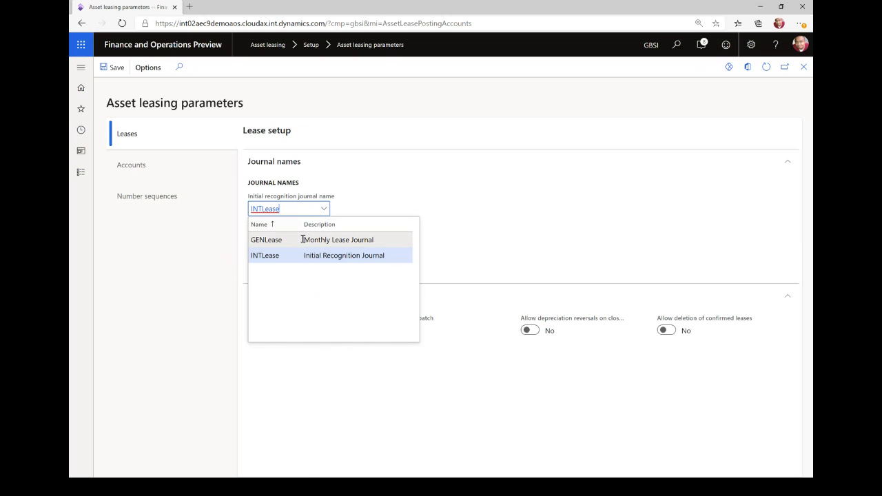
{"action": "left_click", "coordinate": [397, 199]}
{"action": "left_click", "coordinate": [300, 268]}
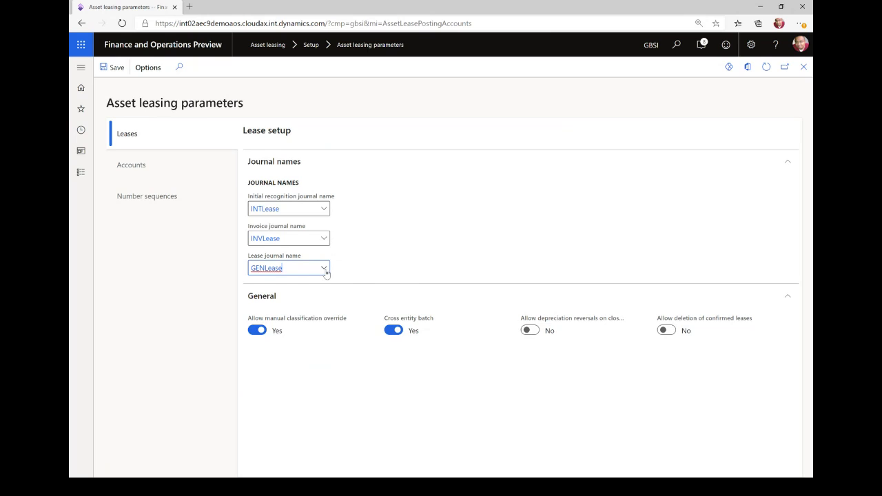
{"action": "left_click", "coordinate": [325, 269]}
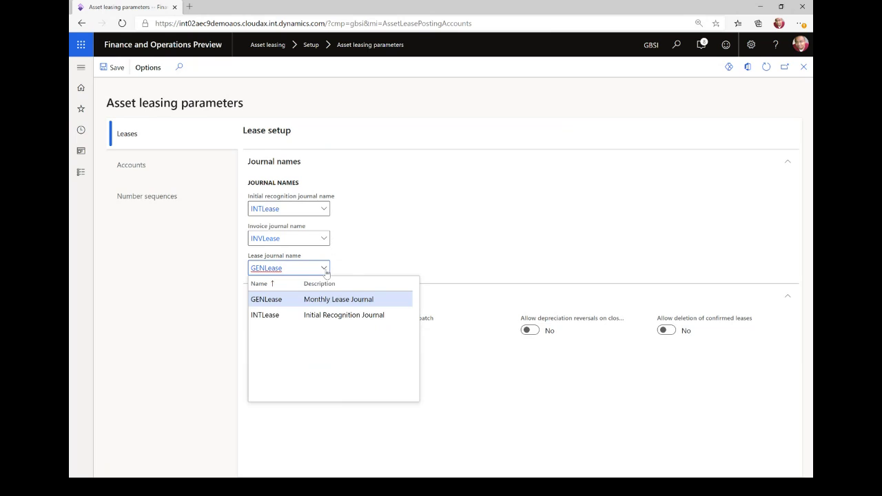
{"action": "left_click", "coordinate": [369, 254]}
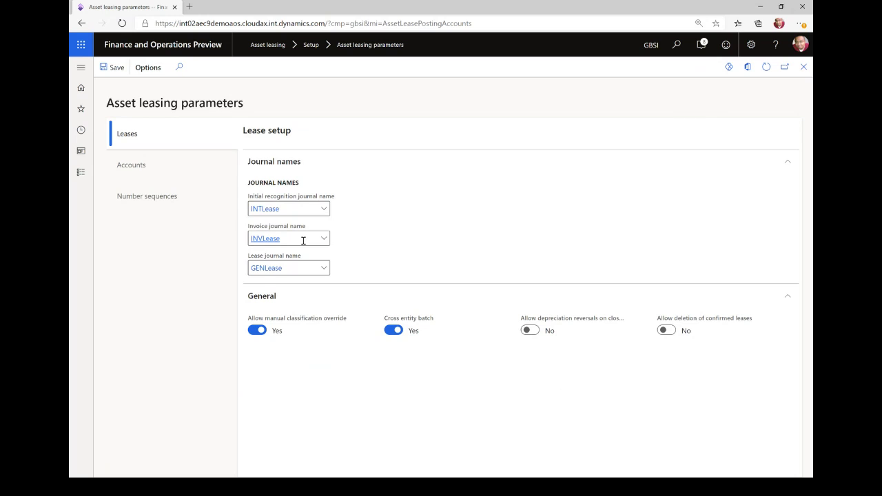
{"action": "left_click", "coordinate": [370, 241]}
Step: Duplicate the parameters page in a second browser tab, and open lease GBSI-0010's IFRS 16 book from the lease summary
{"action": "right_click", "coordinate": [144, 8]}
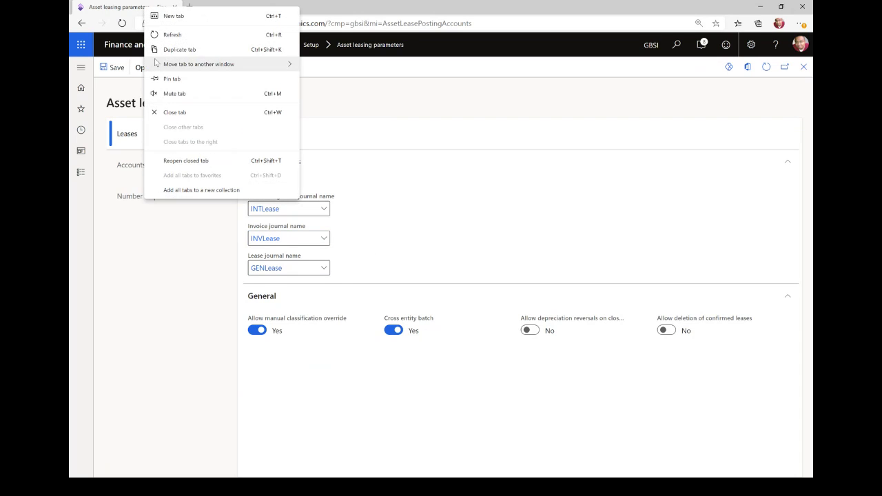
{"action": "left_click", "coordinate": [179, 49]}
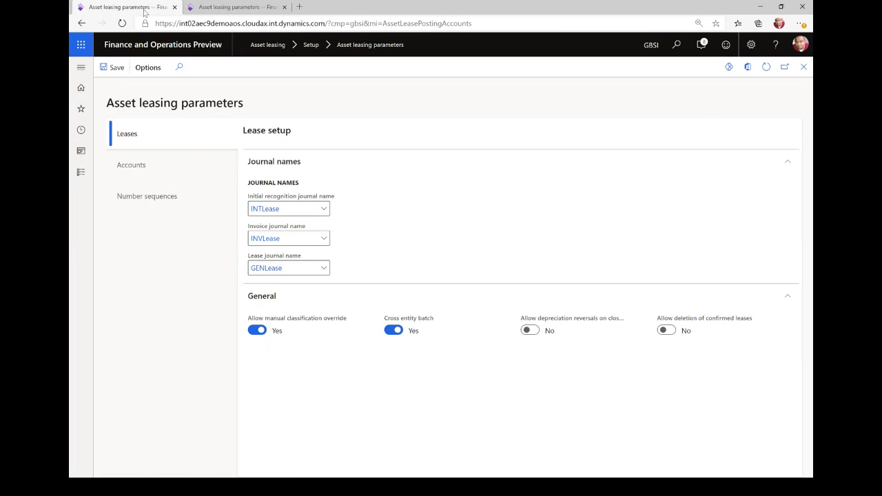
{"action": "left_click", "coordinate": [82, 172]}
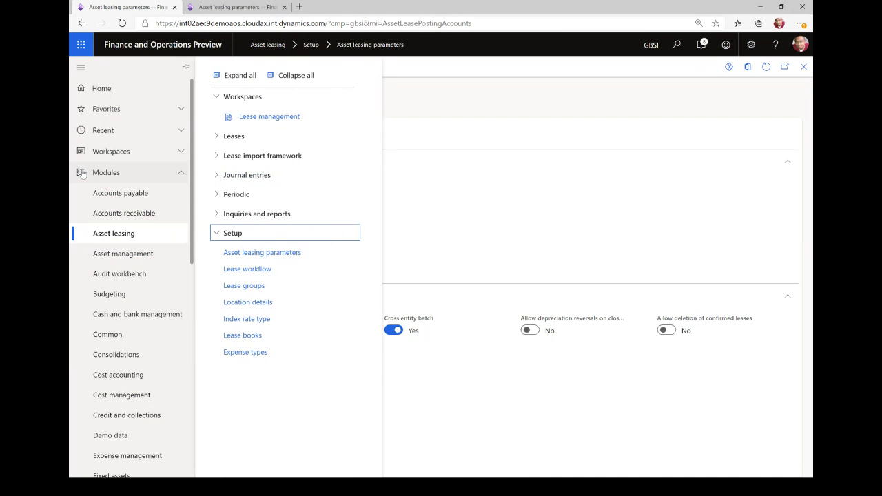
{"action": "left_click", "coordinate": [233, 137]}
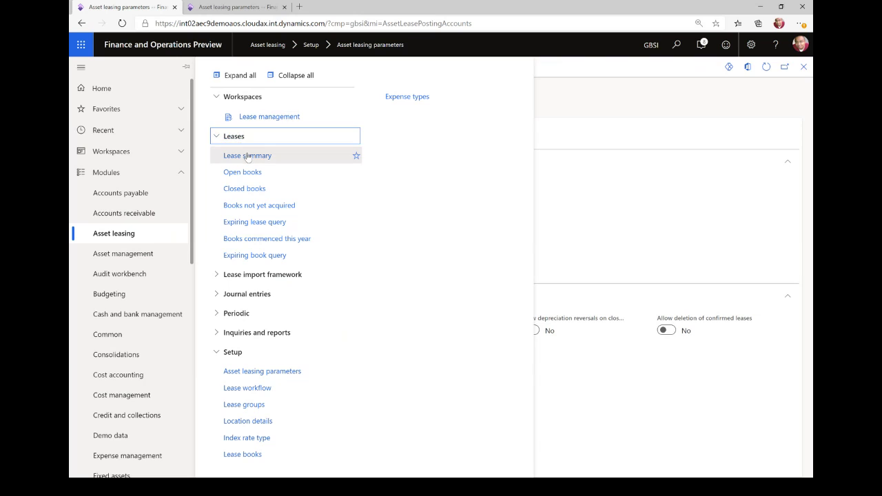
{"action": "left_click", "coordinate": [248, 156]}
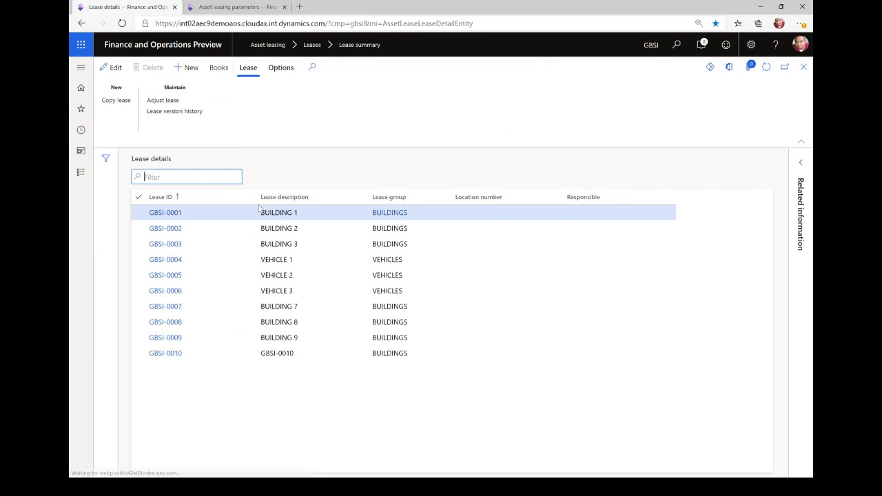
{"action": "left_click", "coordinate": [284, 353]}
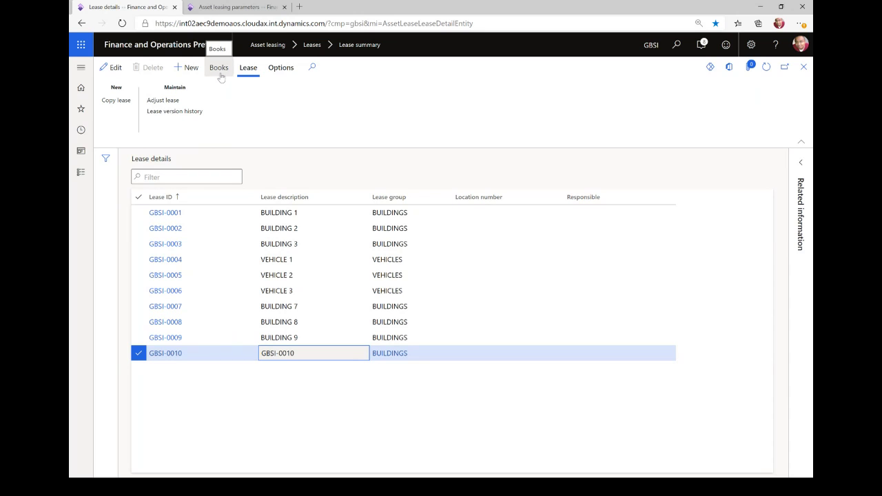
{"action": "left_click", "coordinate": [220, 75]}
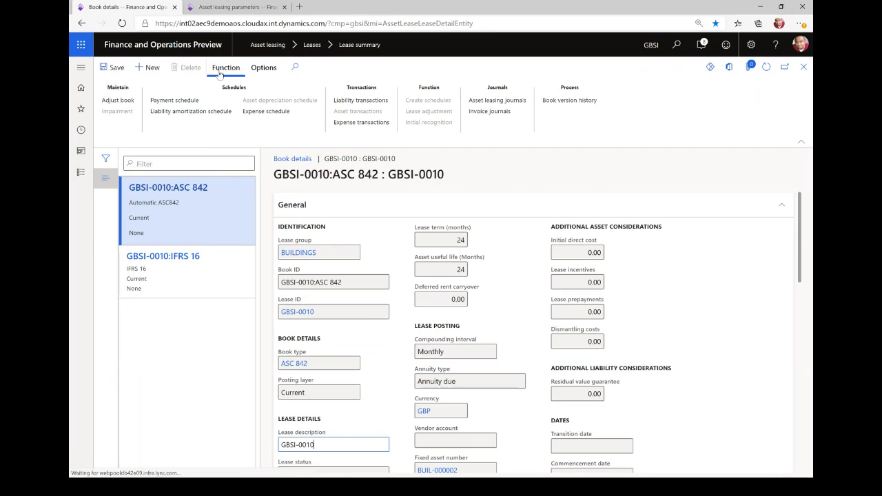
{"action": "left_click", "coordinate": [238, 279]}
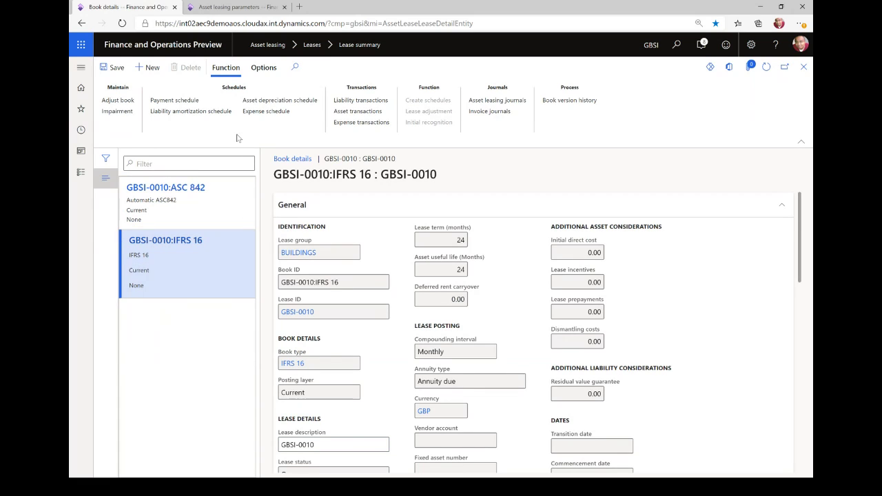
Step: Open the IFRS 16 book's liability amortization schedule, check the period 0 beginning balance and widen the period interest expense column
{"action": "left_click", "coordinate": [187, 112]}
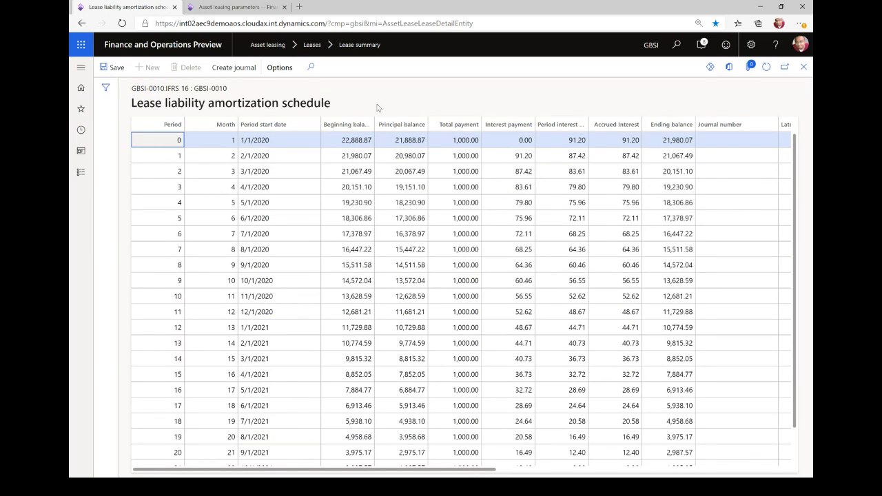
{"action": "left_click", "coordinate": [336, 139]}
{"action": "left_click_drag", "start_coordinate": [335, 140], "coordinate": [372, 141]}
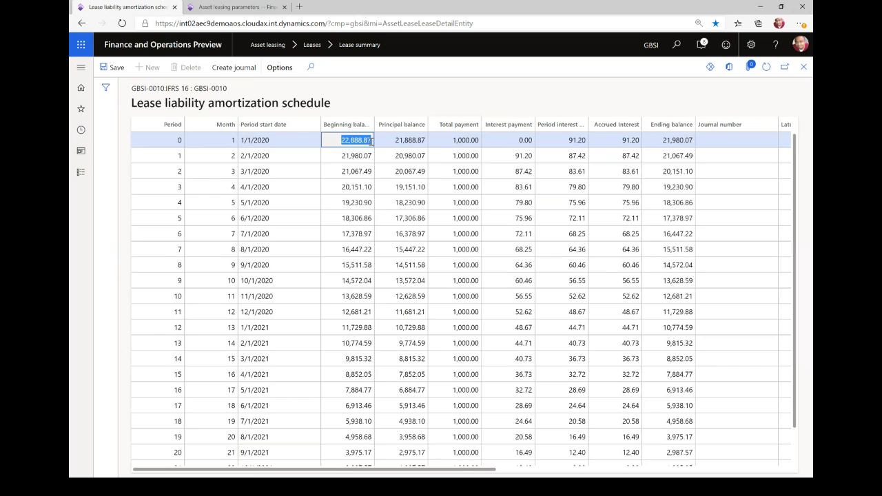
{"action": "left_click", "coordinate": [385, 102]}
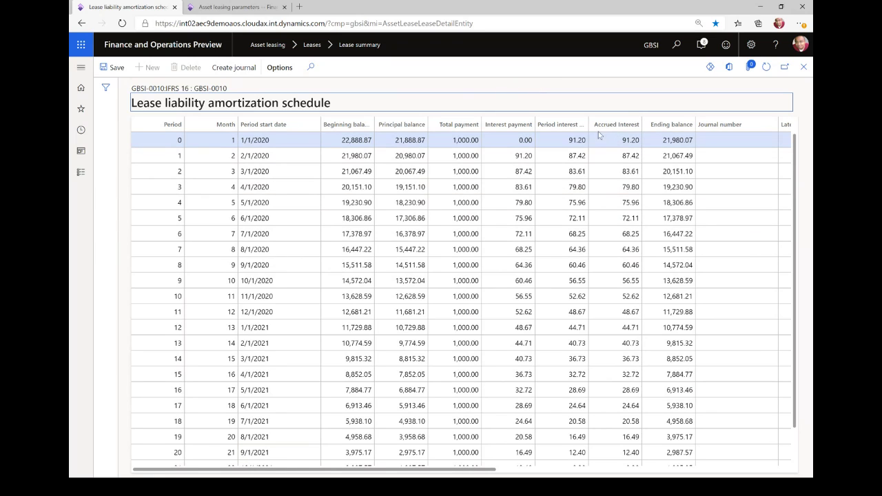
{"action": "left_click_drag", "start_coordinate": [587, 122], "coordinate": [610, 120]}
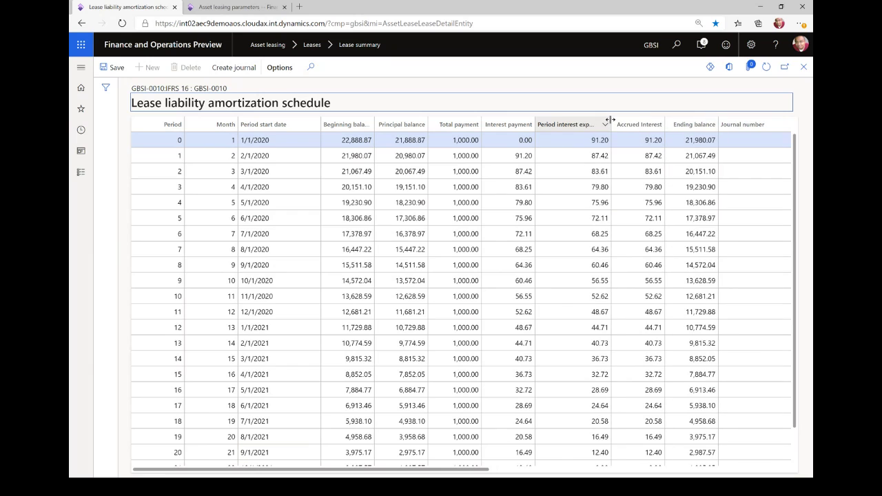
Step: Create the period 0 liability amortization journal, check its posting status in the schedule and return to the IFRS 16 book details
{"action": "left_click", "coordinate": [234, 67]}
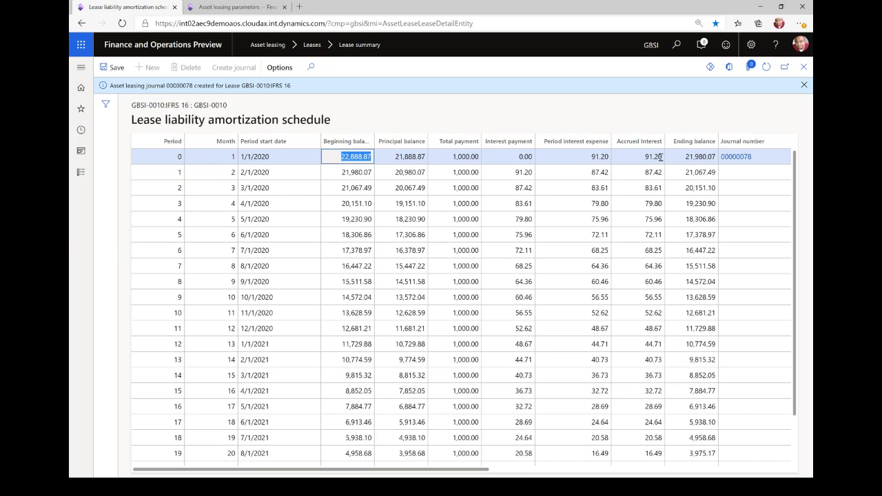
{"action": "left_click_drag", "start_coordinate": [400, 471], "coordinate": [527, 471]}
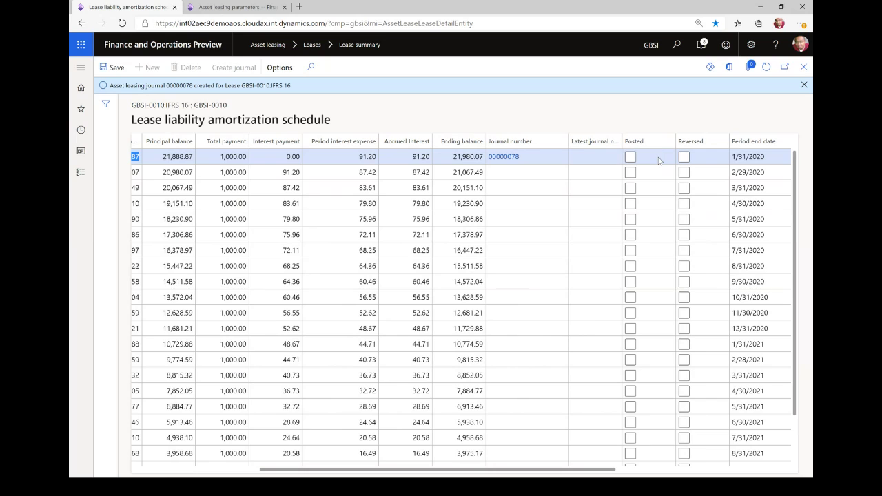
{"action": "left_click", "coordinate": [804, 67]}
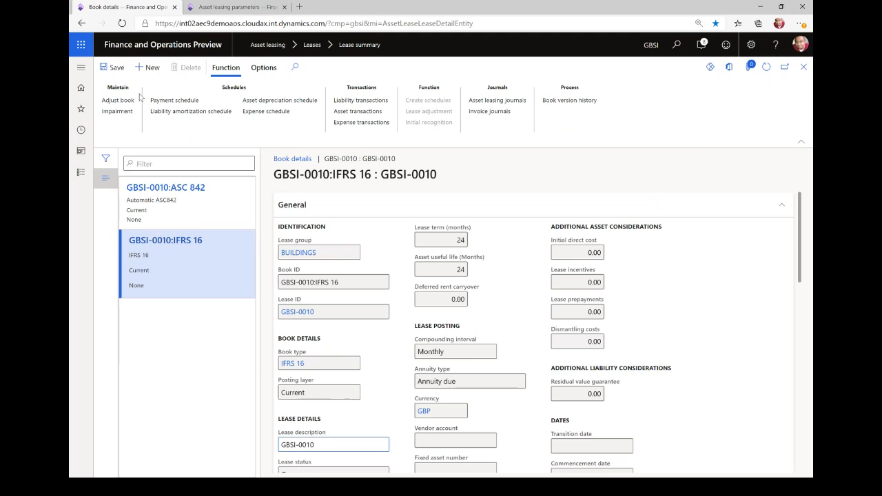
Step: Create the period 0 lease payment journal from the IFRS 16 book's payment schedule and return to the book details
{"action": "left_click", "coordinate": [174, 101]}
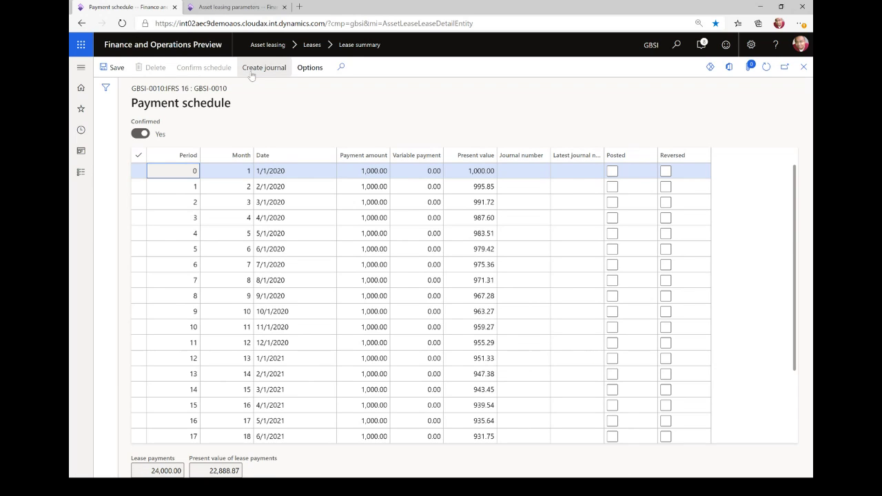
{"action": "left_click", "coordinate": [252, 75]}
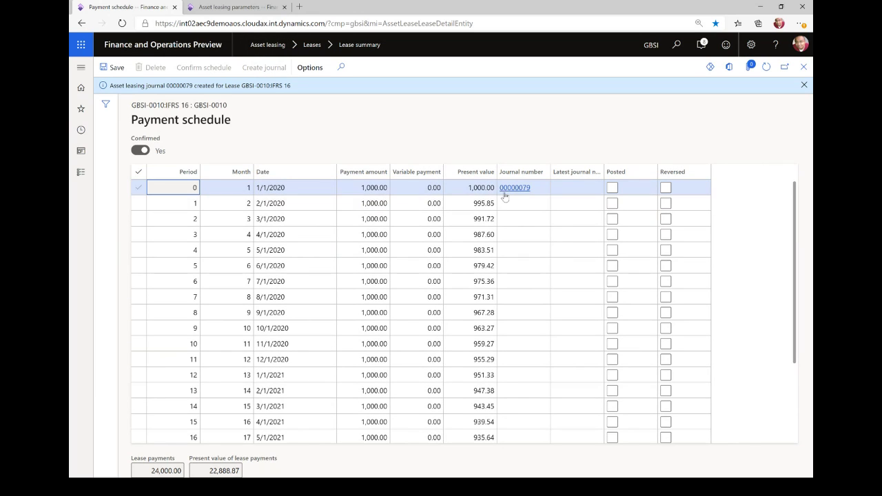
{"action": "left_click", "coordinate": [804, 68]}
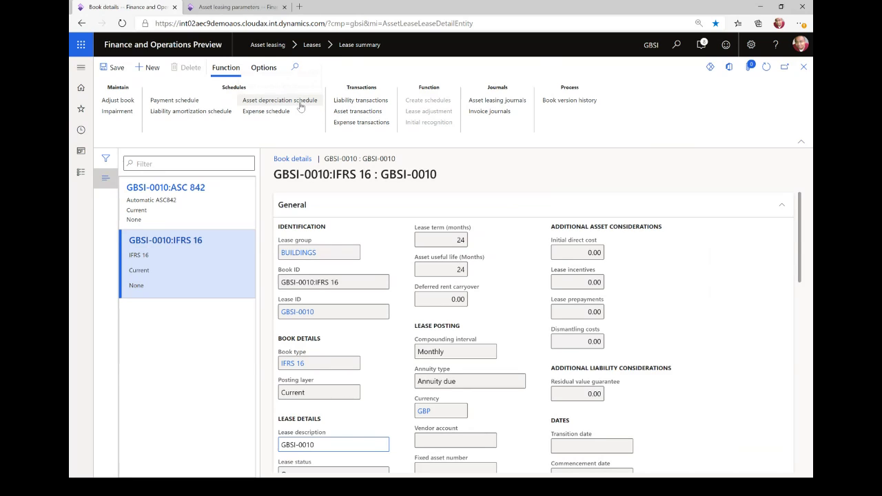
Step: Open the IFRS 16 book's asset depreciation schedule, narrow the month column and create the period 0 depreciation journal
{"action": "left_click", "coordinate": [302, 106]}
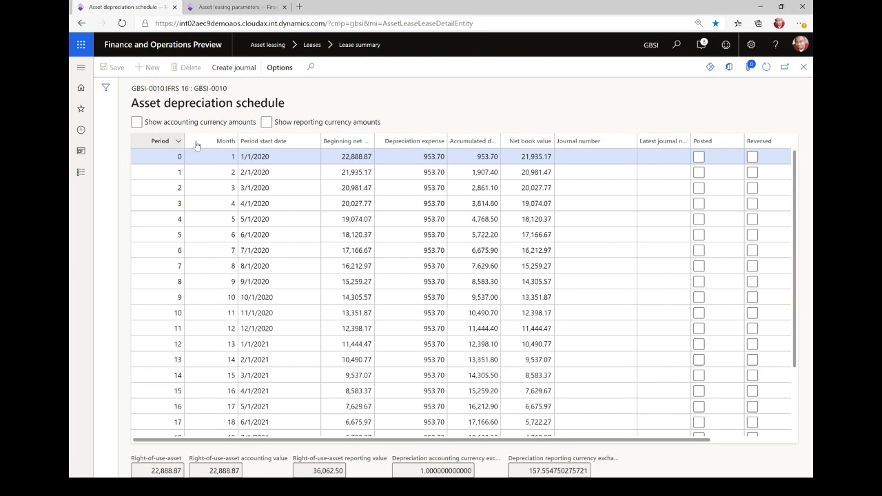
{"action": "left_click_drag", "start_coordinate": [235, 138], "coordinate": [219, 138]}
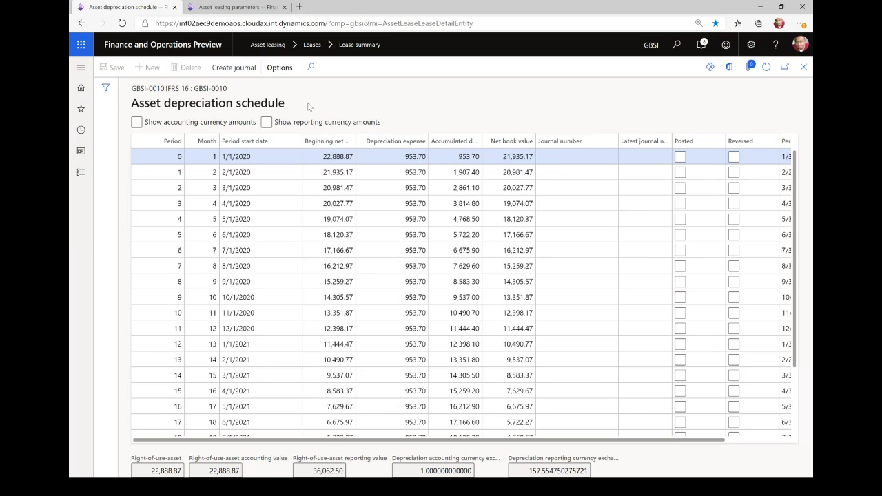
{"action": "left_click", "coordinate": [227, 68]}
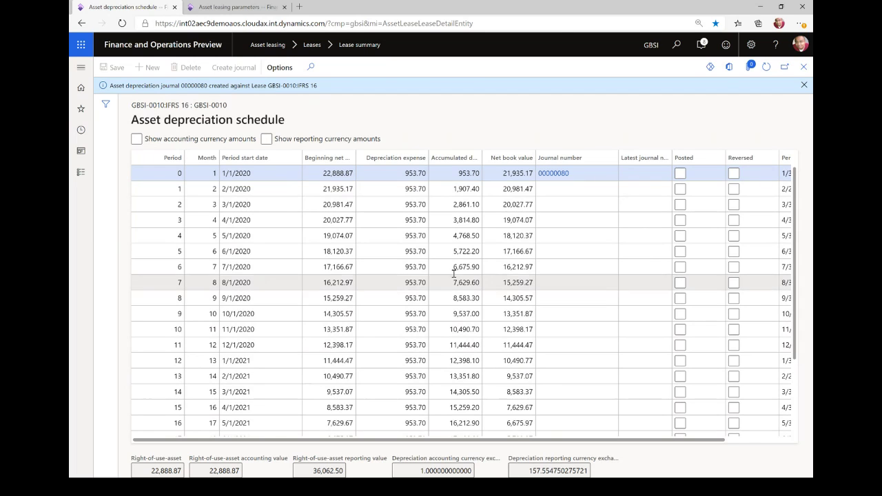
Step: Examine the depreciation schedule through its last period, with accounting and reporting currency amounts shown temporarily, and return to the book details
{"action": "scroll", "coordinate": [456, 265], "scroll_direction": "down", "scroll_amount": 3}
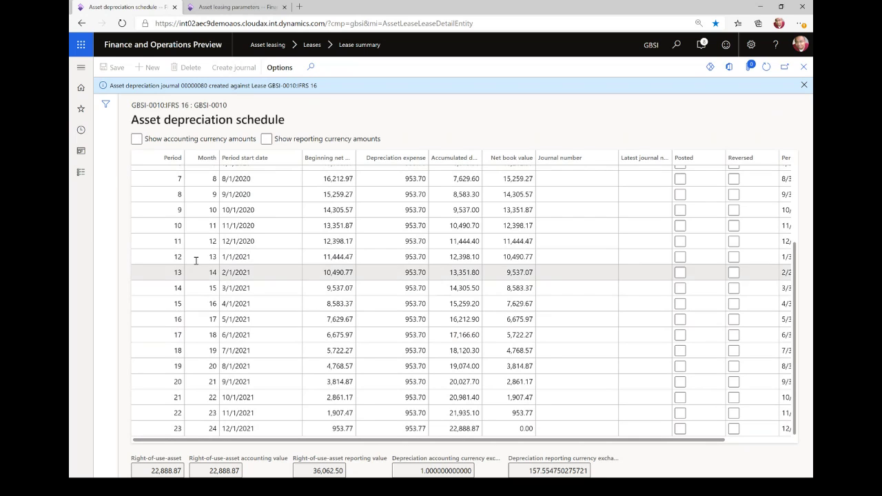
{"action": "left_click", "coordinate": [137, 140]}
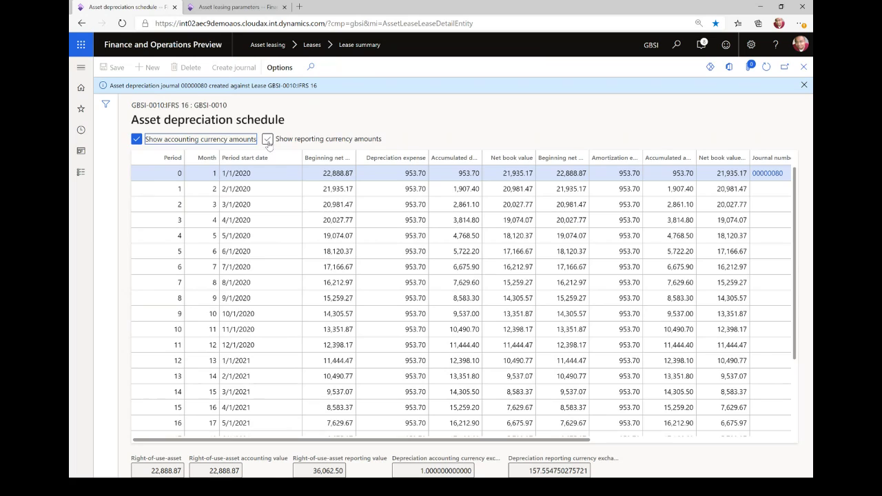
{"action": "left_click", "coordinate": [267, 139]}
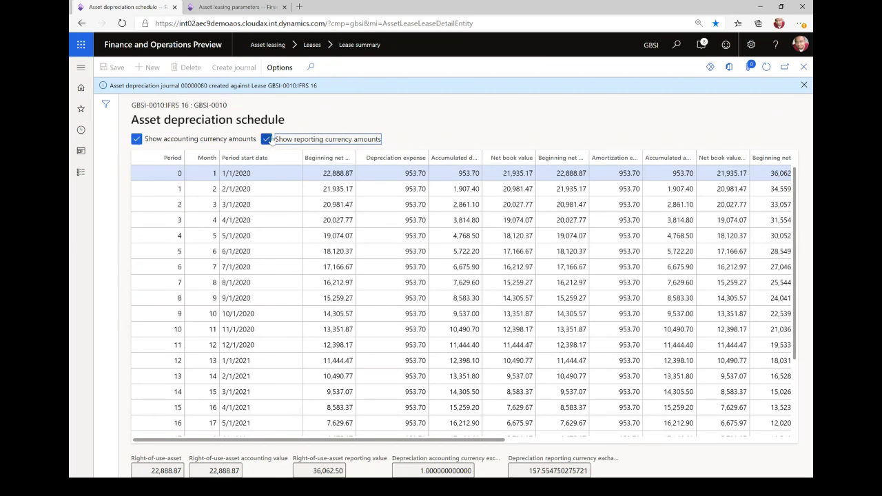
{"action": "left_click", "coordinate": [267, 139]}
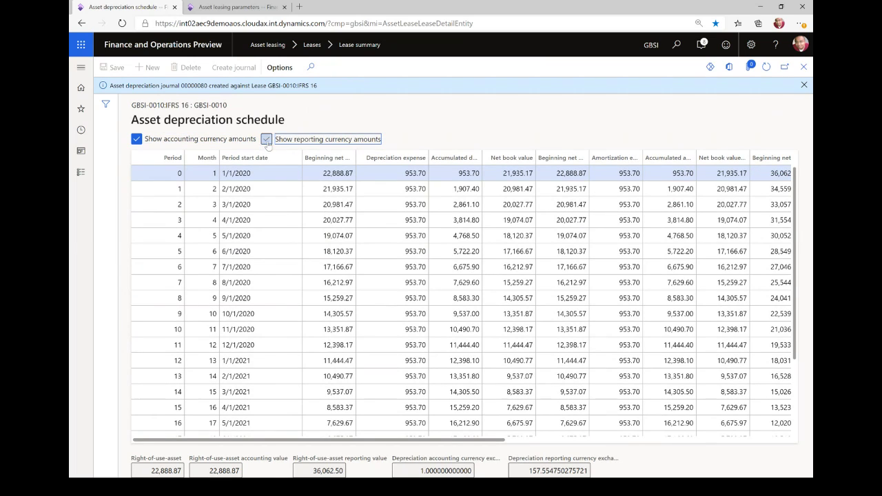
{"action": "left_click", "coordinate": [136, 140]}
{"action": "left_click", "coordinate": [136, 140]}
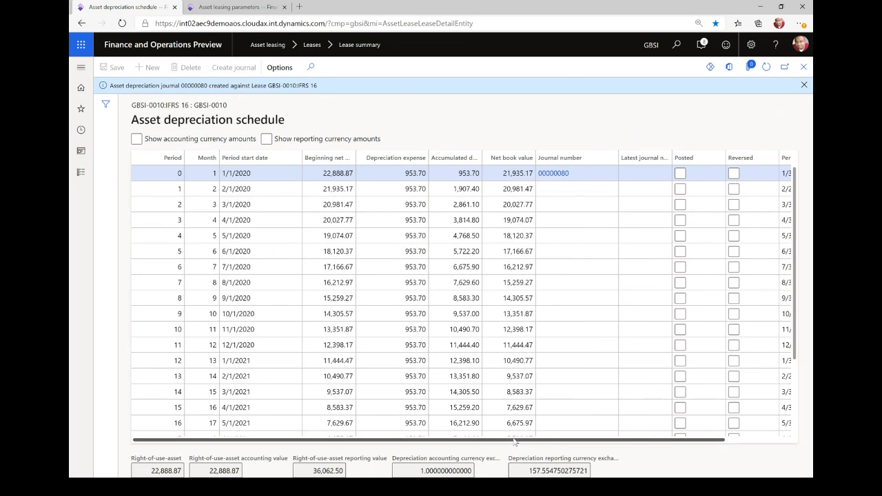
{"action": "left_click_drag", "start_coordinate": [641, 439], "coordinate": [469, 437]}
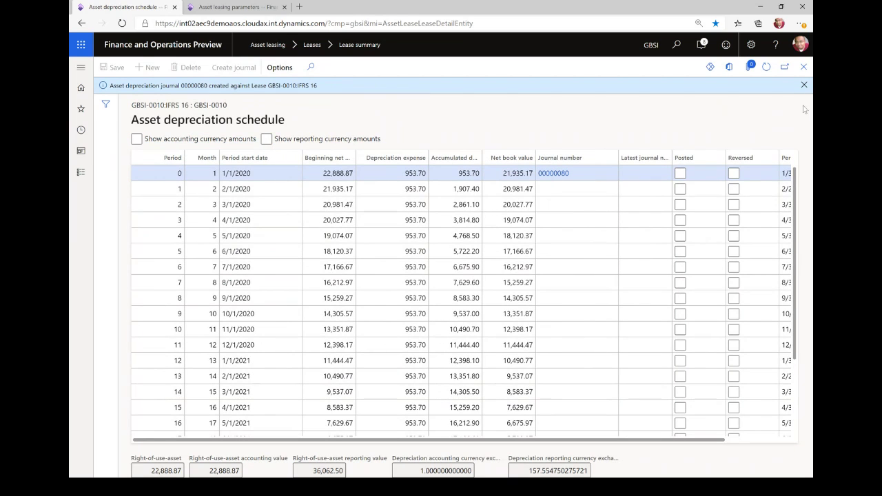
{"action": "left_click", "coordinate": [803, 67]}
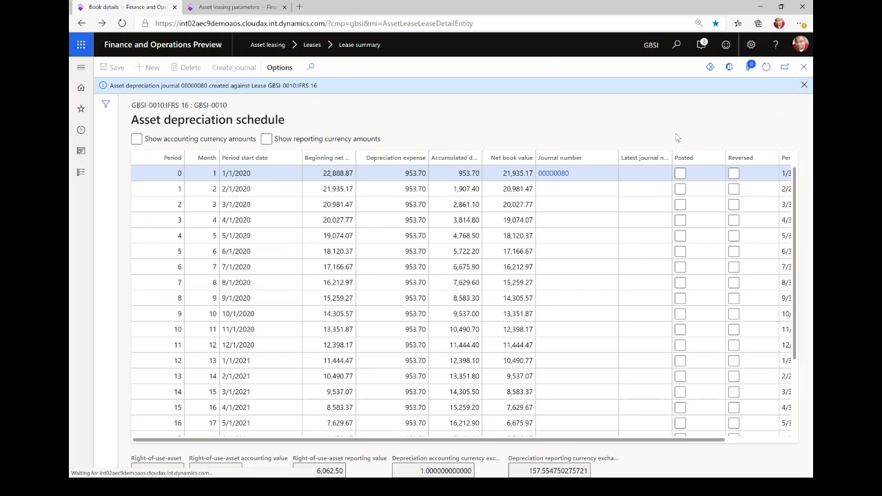
Step: Open the IFRS 16 book's asset leasing journals, enlarge the journal overview and post interest expense journal 00000078
{"action": "left_click", "coordinate": [500, 101]}
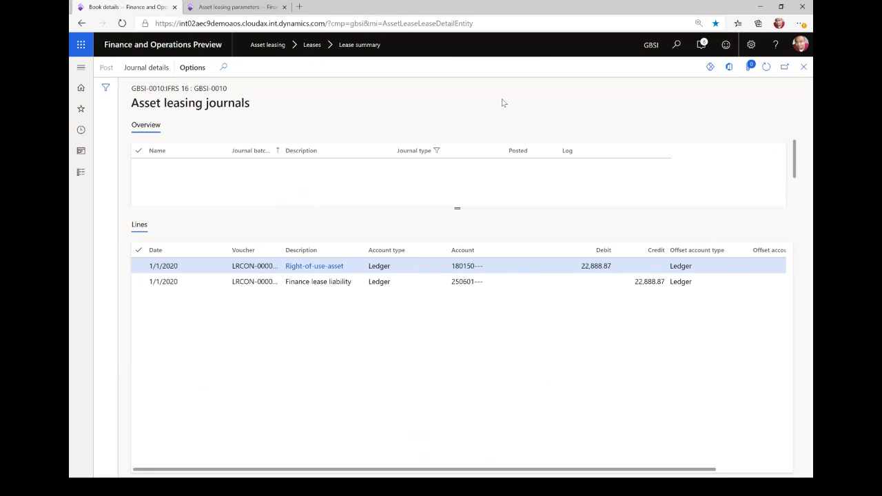
{"action": "left_click_drag", "start_coordinate": [459, 207], "coordinate": [458, 241]}
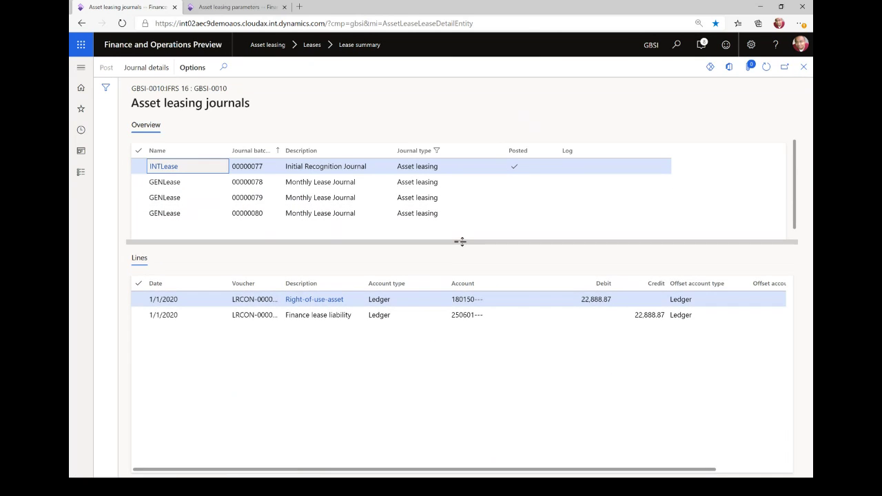
{"action": "left_click", "coordinate": [465, 186]}
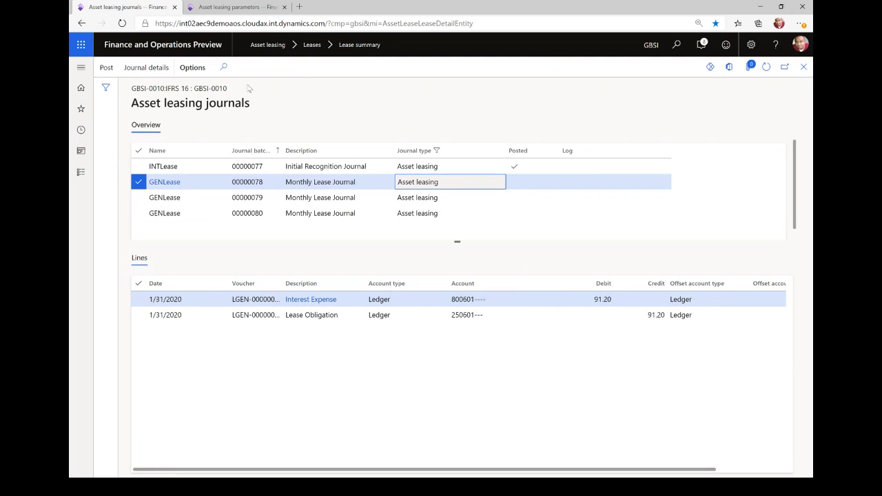
{"action": "left_click", "coordinate": [102, 71]}
{"action": "left_click", "coordinate": [103, 84]}
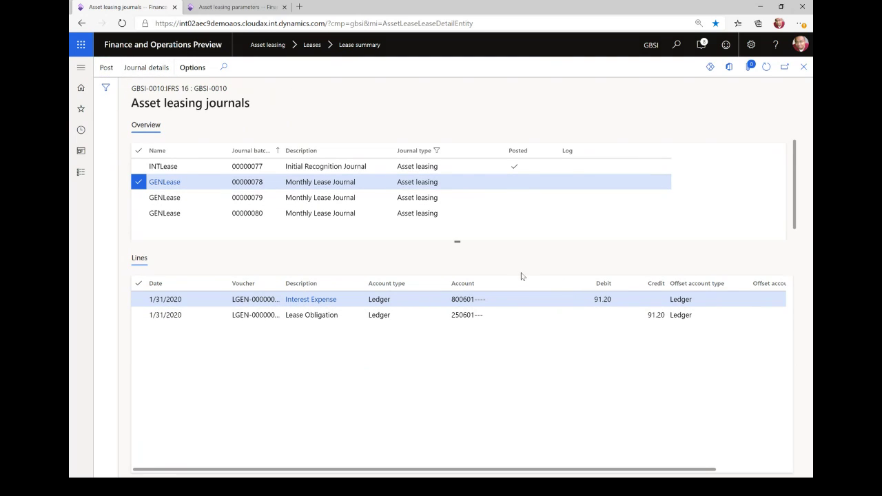
Step: Check the interest expense and lease obligation accounts on the lines of journal 00000078
{"action": "left_click", "coordinate": [499, 216]}
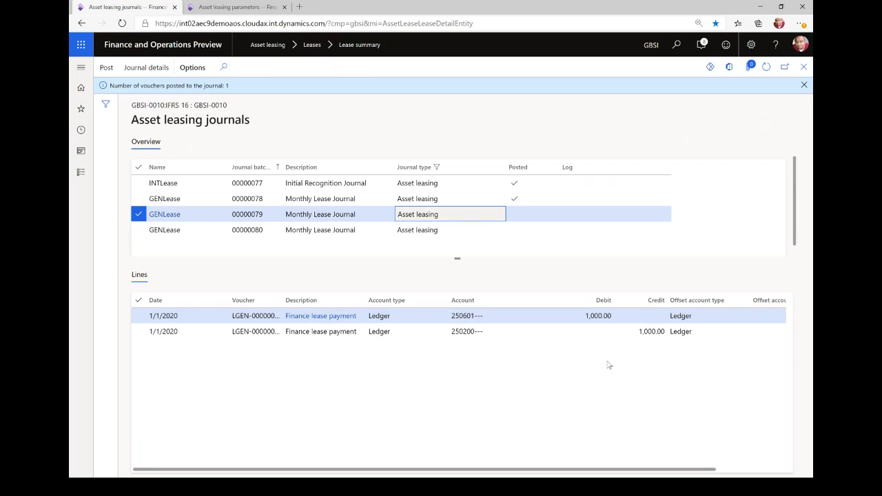
{"action": "left_click", "coordinate": [486, 199]}
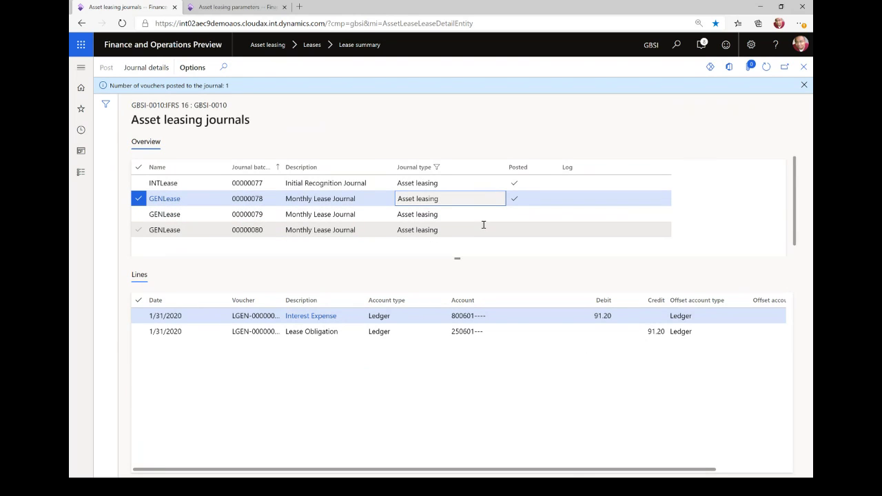
{"action": "mouse_move", "coordinate": [465, 316]}
{"action": "left_click", "coordinate": [469, 332]}
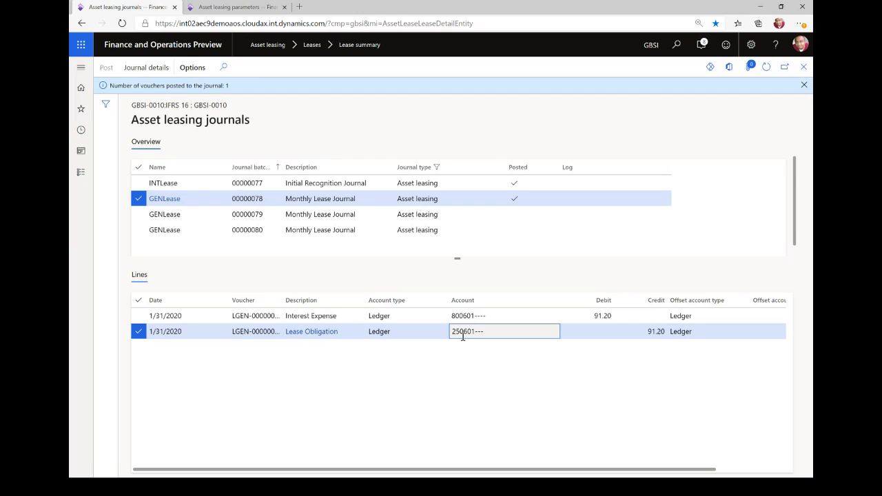
Step: Post finance lease payment journal 00000079 and check the ledger accounts on its debit and credit lines
{"action": "left_click", "coordinate": [470, 218]}
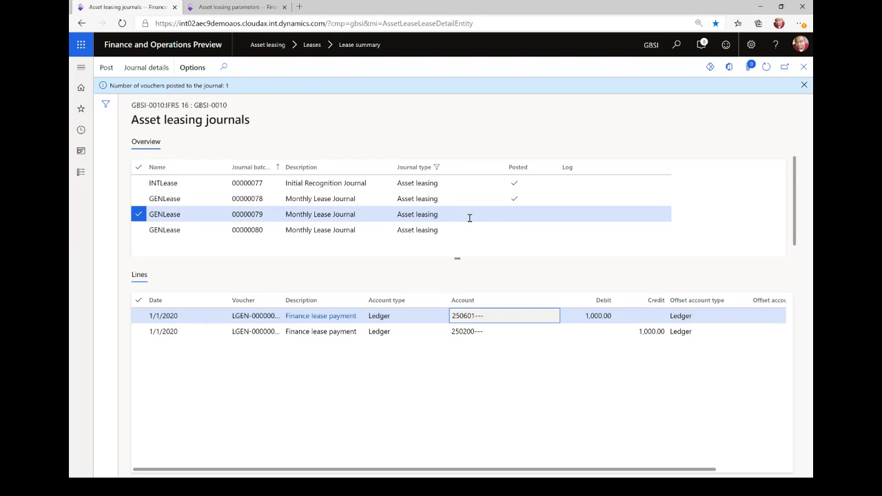
{"action": "left_click", "coordinate": [479, 318]}
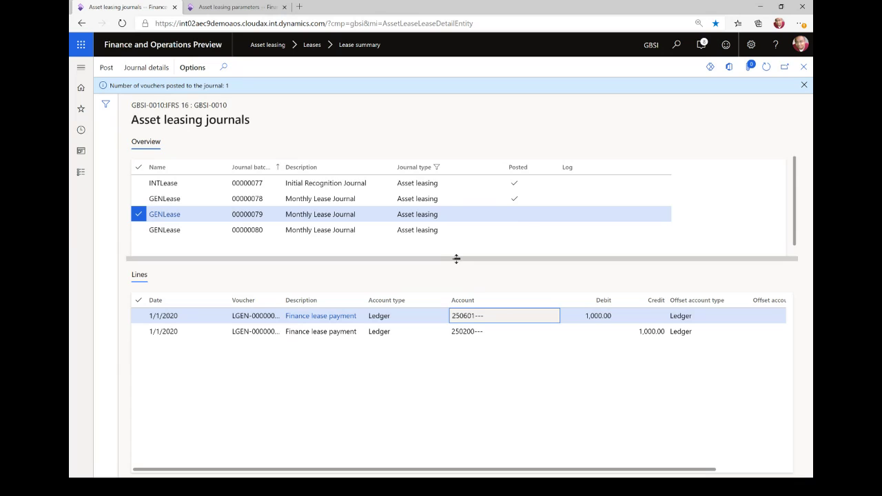
{"action": "left_click", "coordinate": [106, 67]}
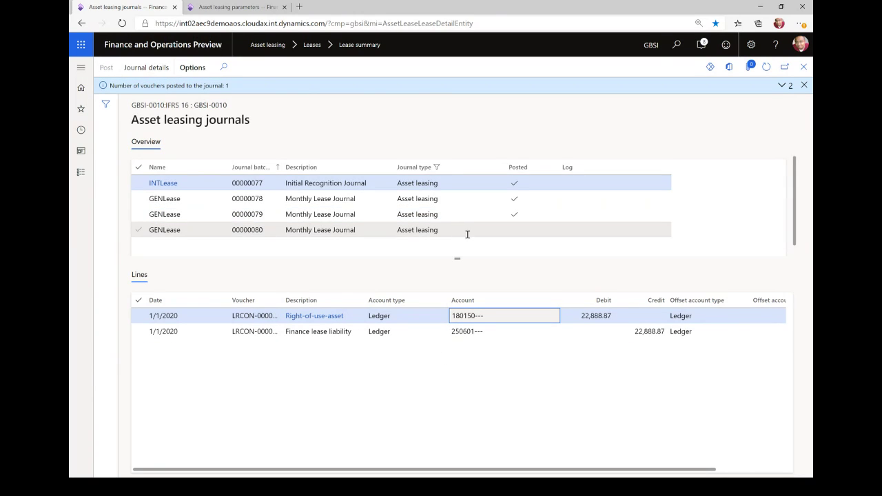
{"action": "left_click", "coordinate": [474, 214]}
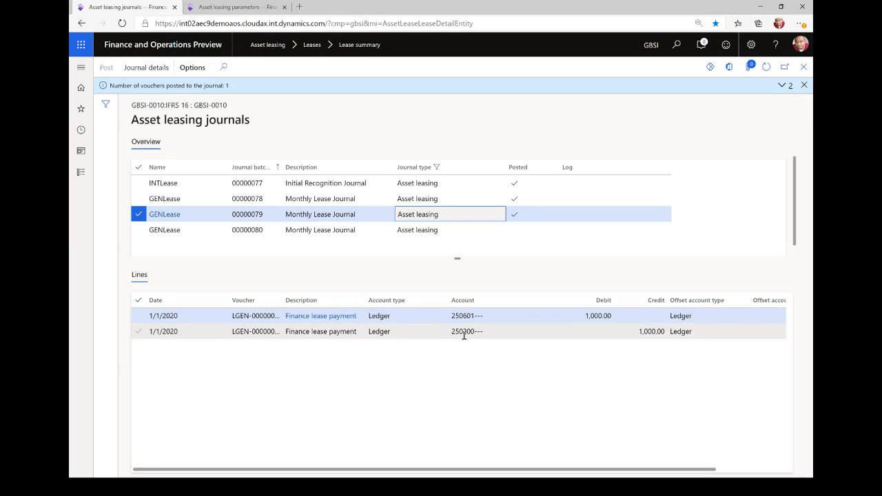
{"action": "left_click", "coordinate": [466, 332]}
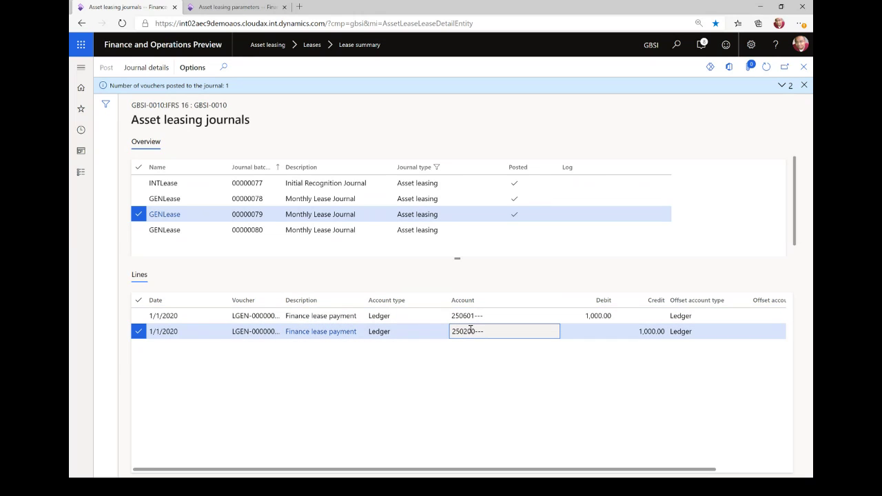
Step: Post right-of-use asset depreciation journal 00000080 and return to the IFRS 16 book details
{"action": "left_click", "coordinate": [464, 233]}
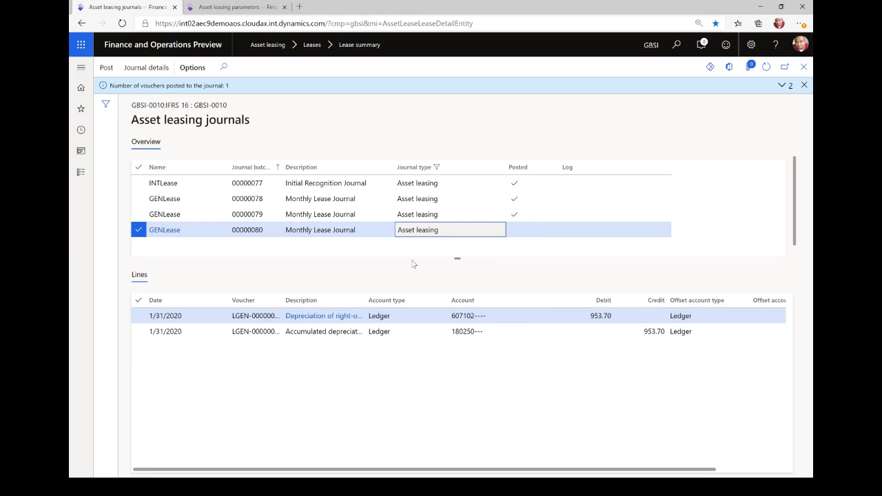
{"action": "left_click", "coordinate": [108, 68]}
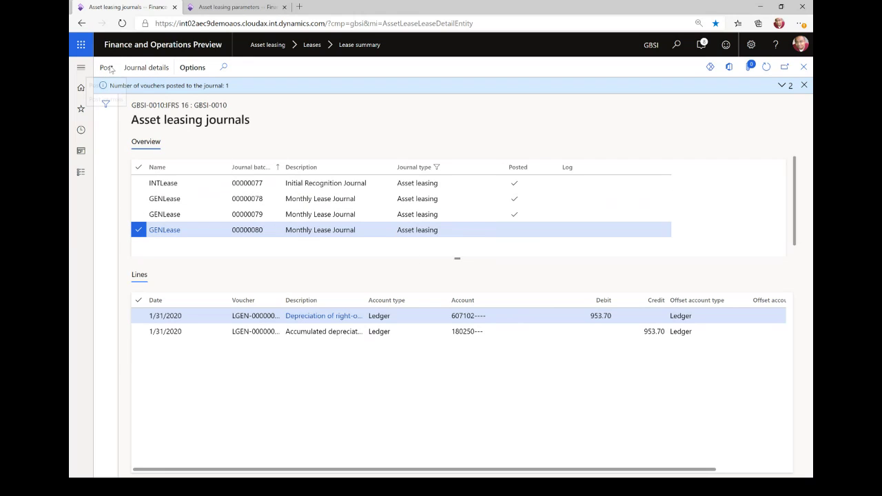
{"action": "left_click", "coordinate": [803, 67]}
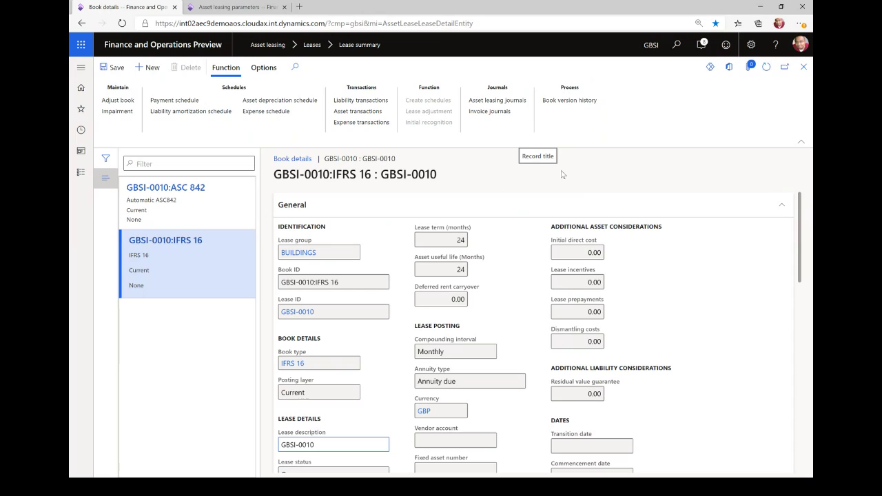
Step: Review the IFRS 16 book's right-of-use asset transactions and asset balance, and return to the book details
{"action": "left_click", "coordinate": [357, 111]}
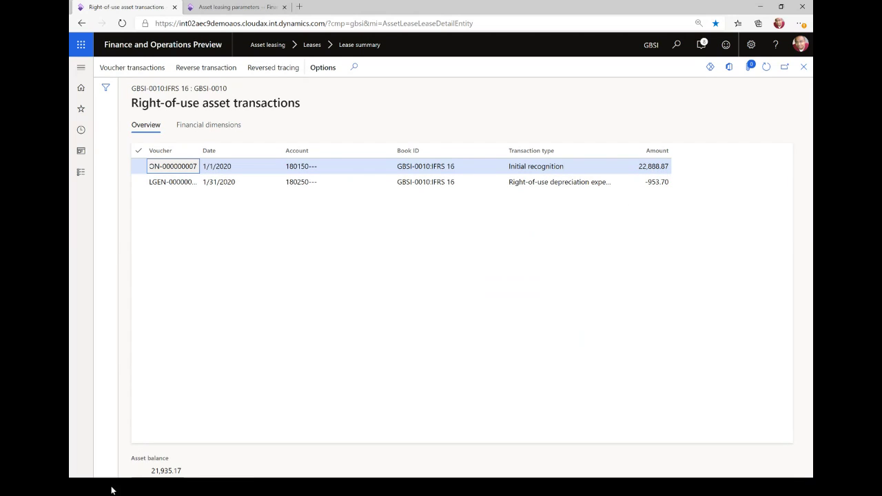
{"action": "left_click", "coordinate": [151, 473]}
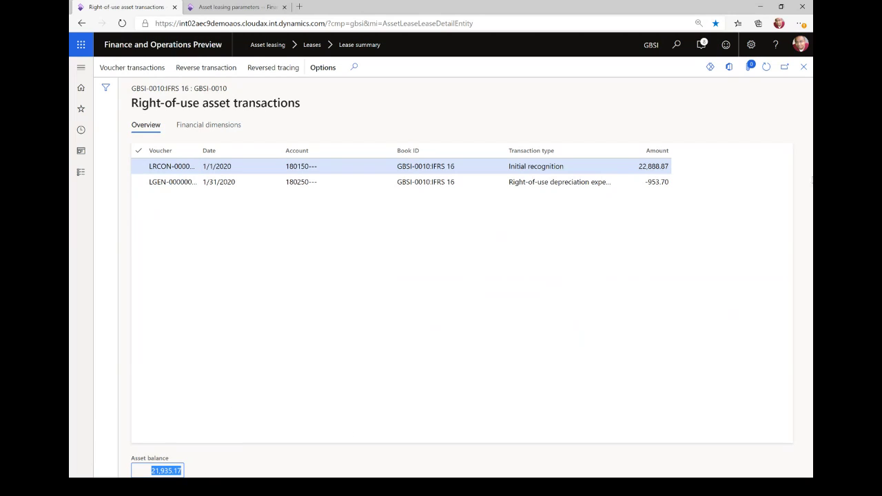
{"action": "left_click", "coordinate": [803, 67]}
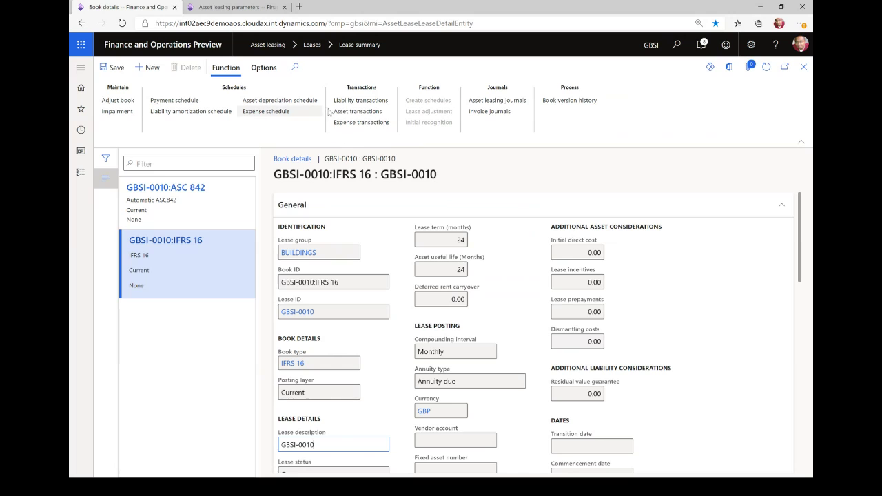
Step: Review the interest expense and payment entries in the book's lease liability transactions, and open the lease payment's voucher transactions
{"action": "left_click", "coordinate": [354, 102]}
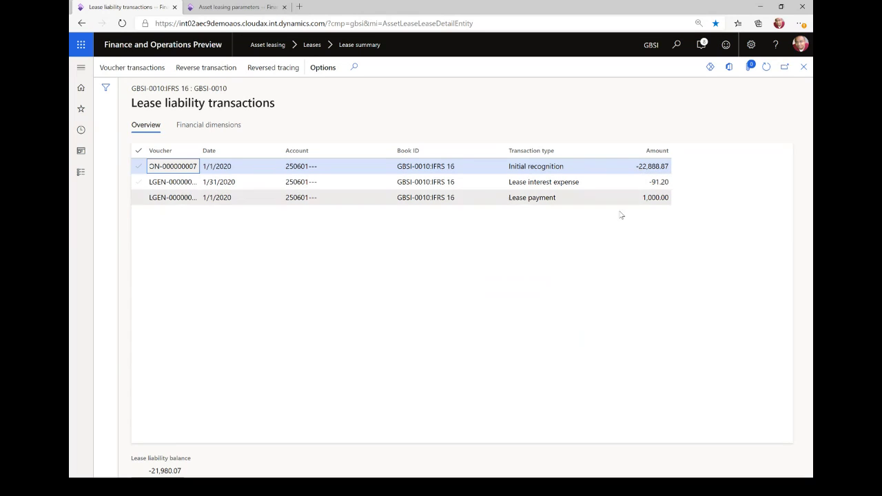
{"action": "left_click", "coordinate": [663, 183]}
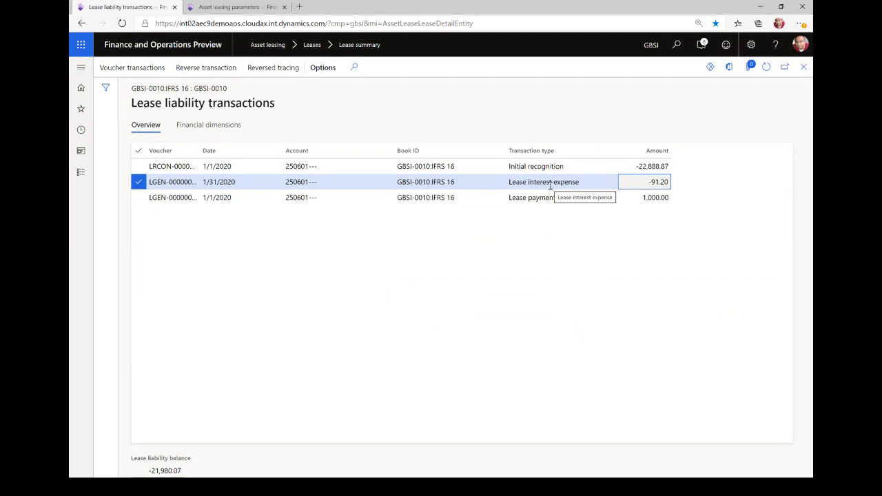
{"action": "left_click", "coordinate": [654, 201]}
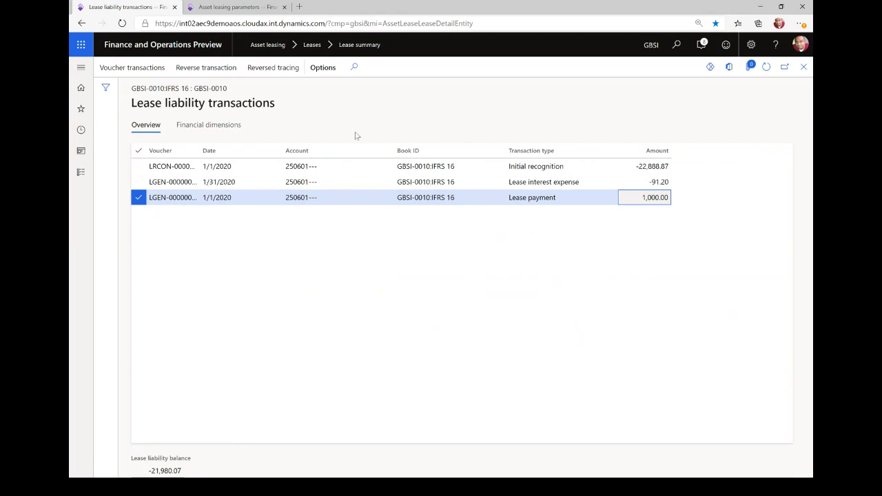
{"action": "left_click", "coordinate": [144, 74]}
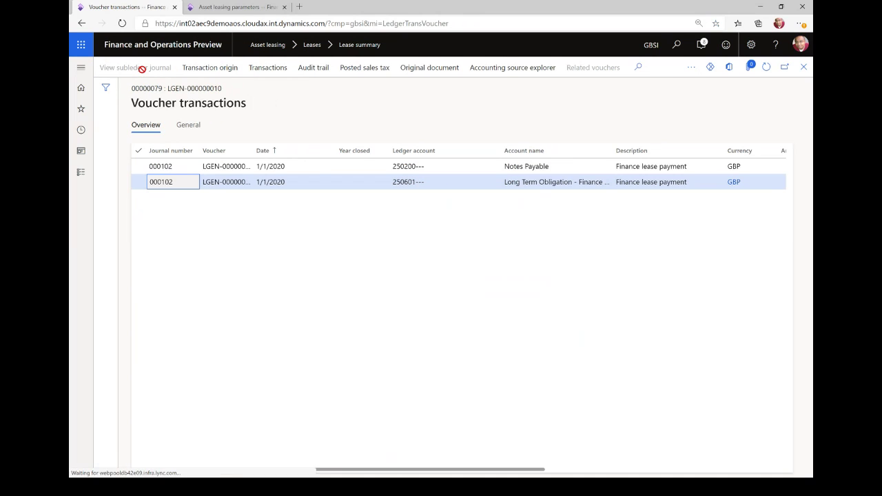
Step: Review the account names and amounts in the finance lease payment's voucher transactions, and return to the IFRS 16 book details
{"action": "left_click", "coordinate": [551, 181]}
{"action": "left_click_drag", "start_coordinate": [489, 471], "coordinate": [682, 456]}
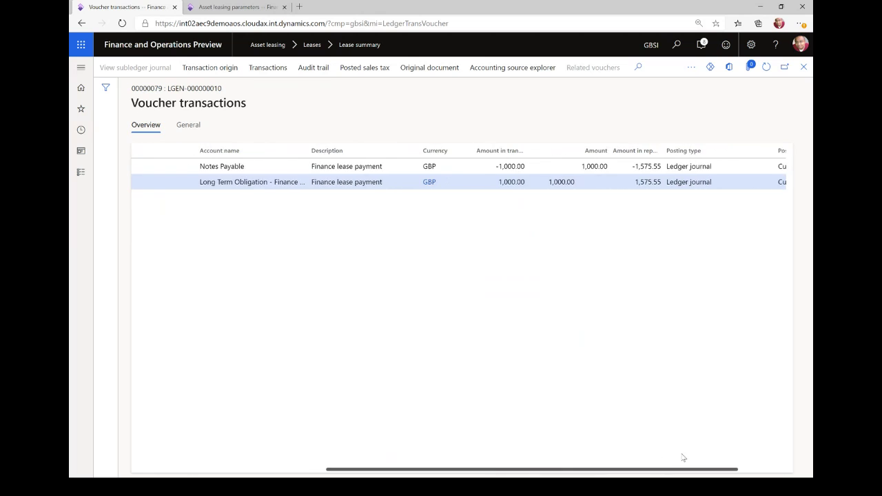
{"action": "left_click", "coordinate": [803, 68]}
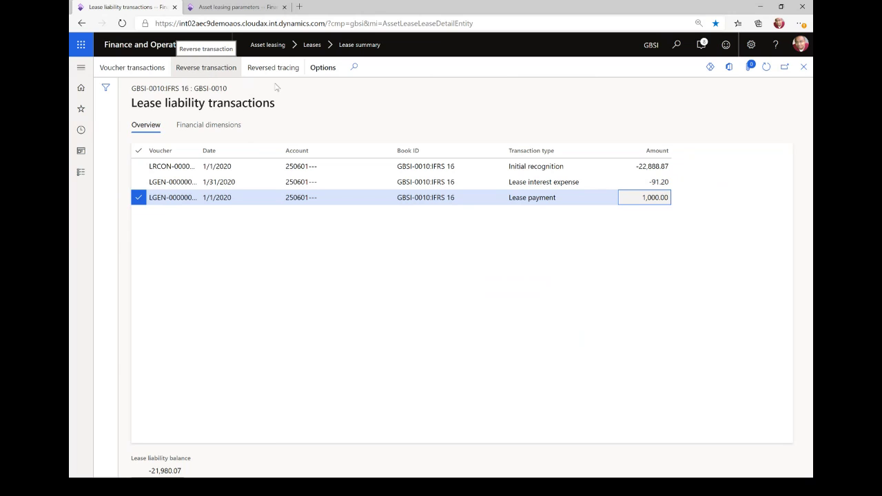
{"action": "left_click", "coordinate": [804, 68]}
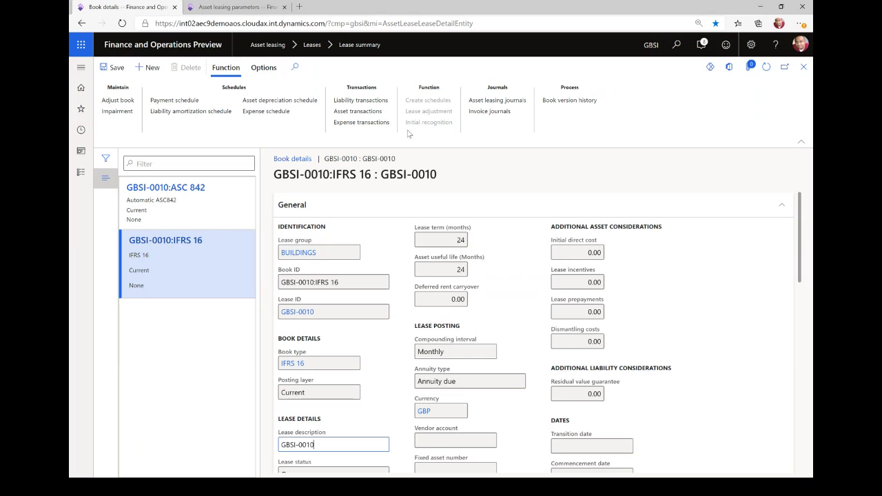
Step: Create the invoice journal for the 1/1/2020 CAM expense from the IFRS 16 book's expense schedule, and return to the book details
{"action": "left_click", "coordinate": [273, 113]}
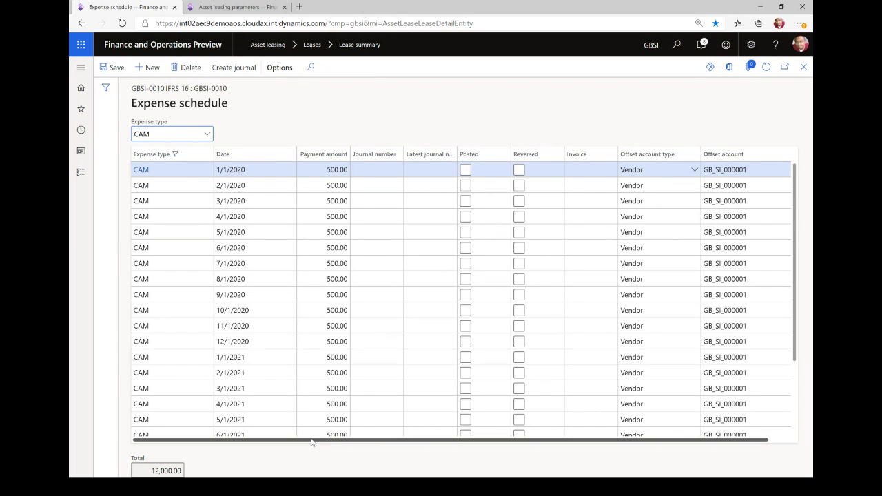
{"action": "left_click", "coordinate": [231, 69]}
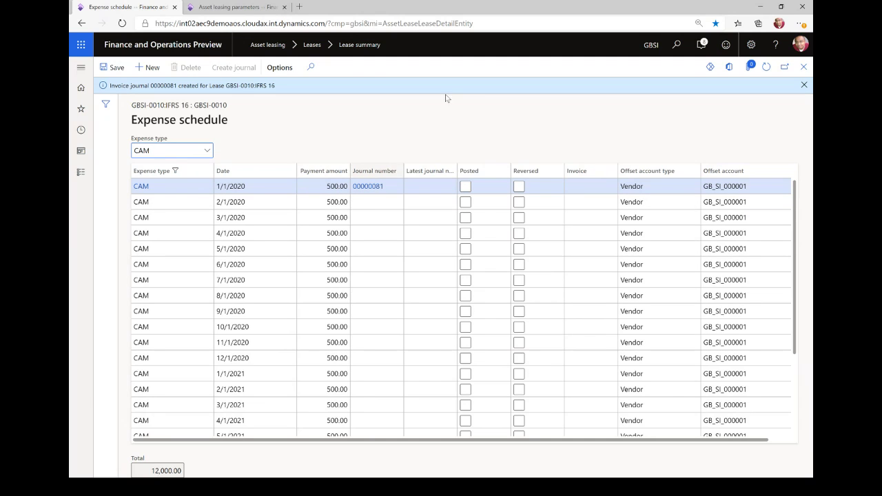
{"action": "left_click", "coordinate": [804, 68]}
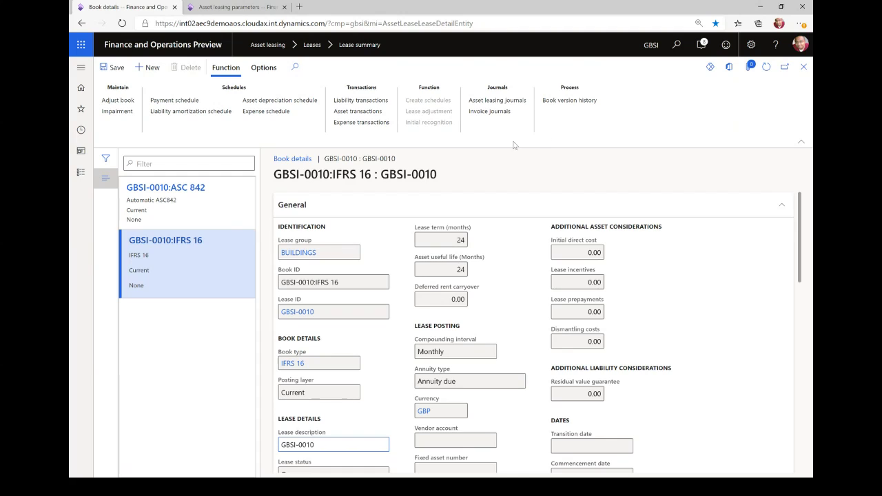
Step: Check the ledger and vendor accounts on the lines of lease invoice journal 00000081 and post the journal
{"action": "left_click", "coordinate": [490, 112]}
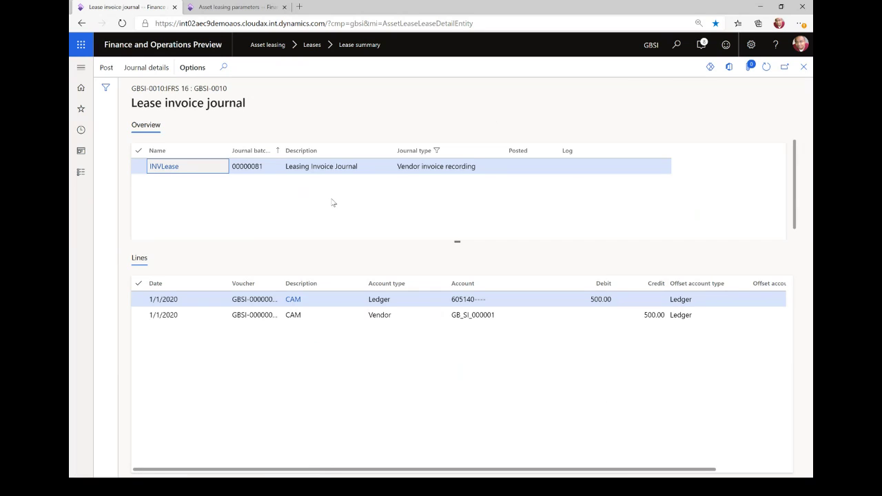
{"action": "mouse_move", "coordinate": [456, 301]}
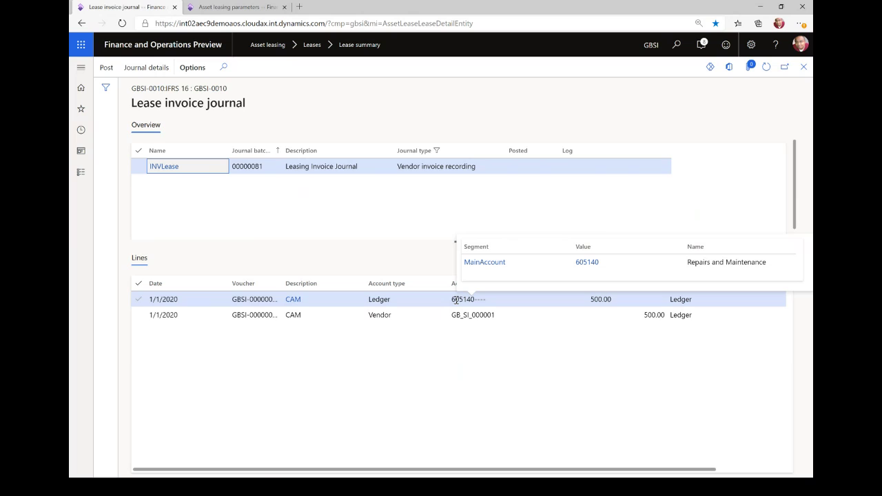
{"action": "left_click", "coordinate": [456, 314]}
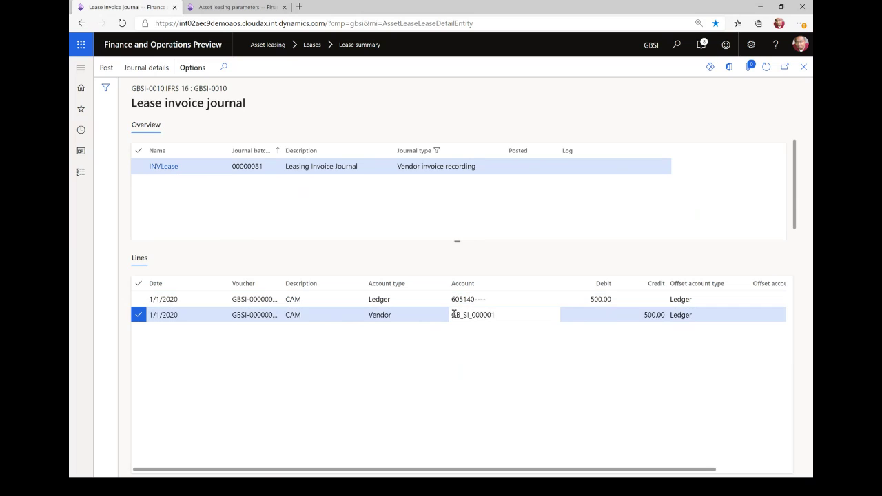
{"action": "left_click", "coordinate": [106, 69]}
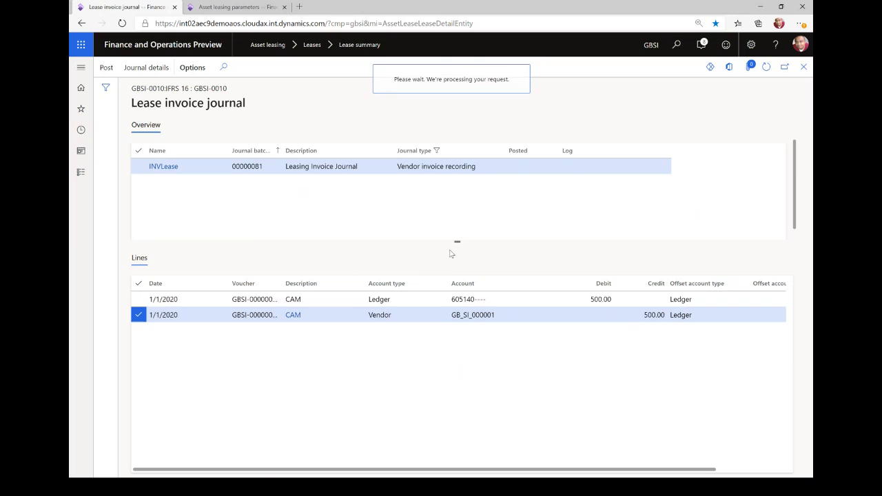
Step: Find the posted CAM invoice in the transactions of the journal line's vendor, and return to the book details
{"action": "left_click", "coordinate": [484, 333]}
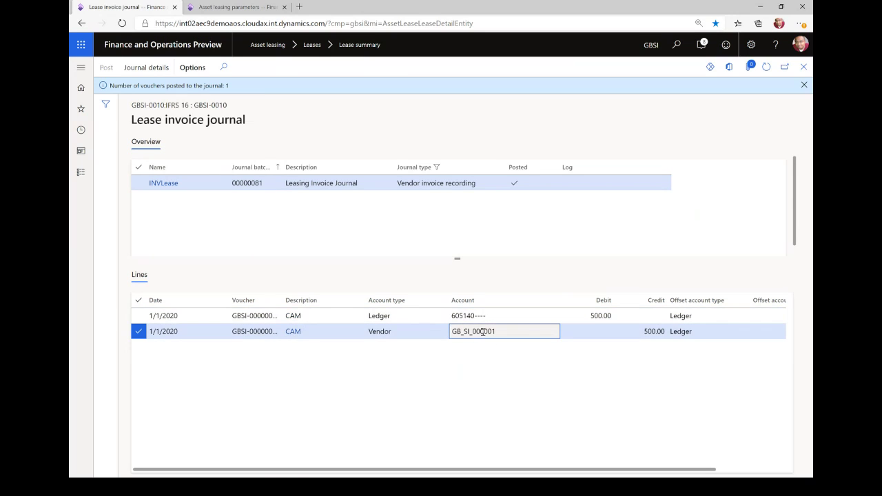
{"action": "right_click", "coordinate": [484, 333]}
{"action": "left_click", "coordinate": [493, 414]}
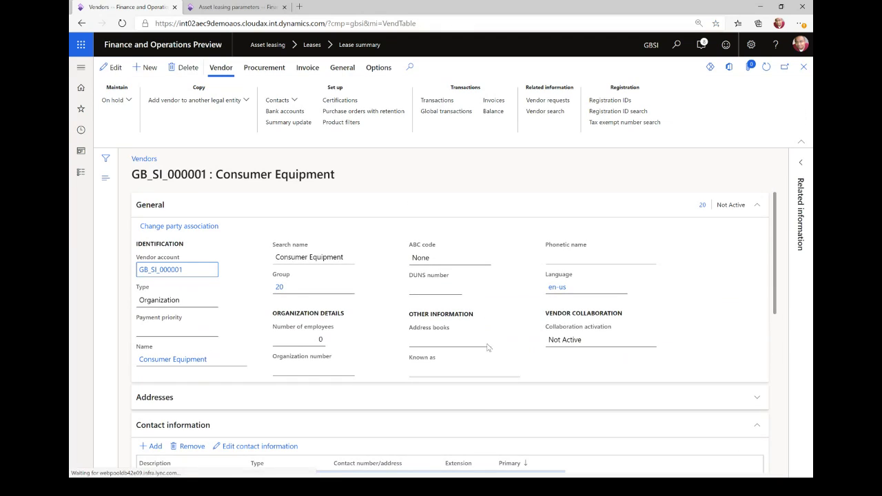
{"action": "left_click", "coordinate": [432, 101]}
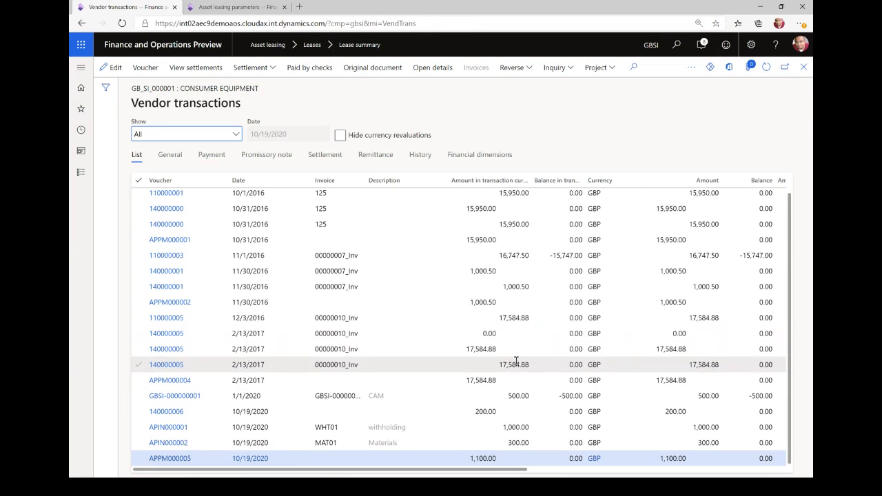
{"action": "left_click", "coordinate": [529, 394]}
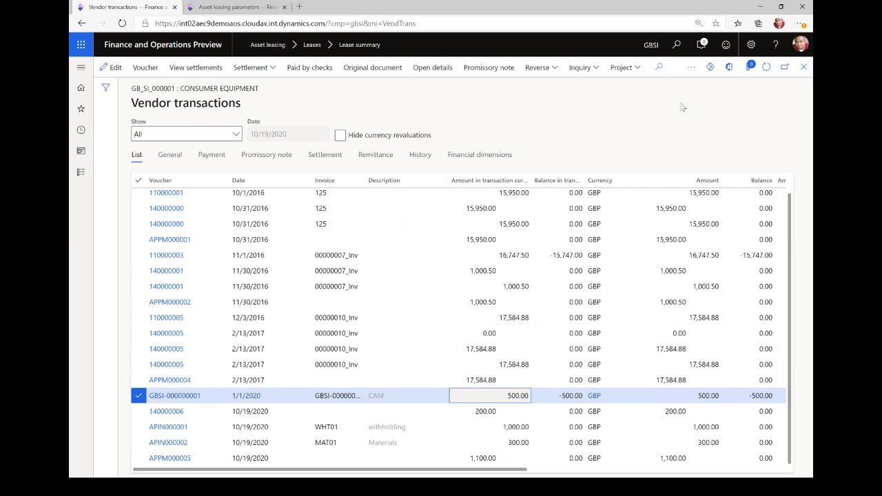
{"action": "left_click", "coordinate": [804, 71]}
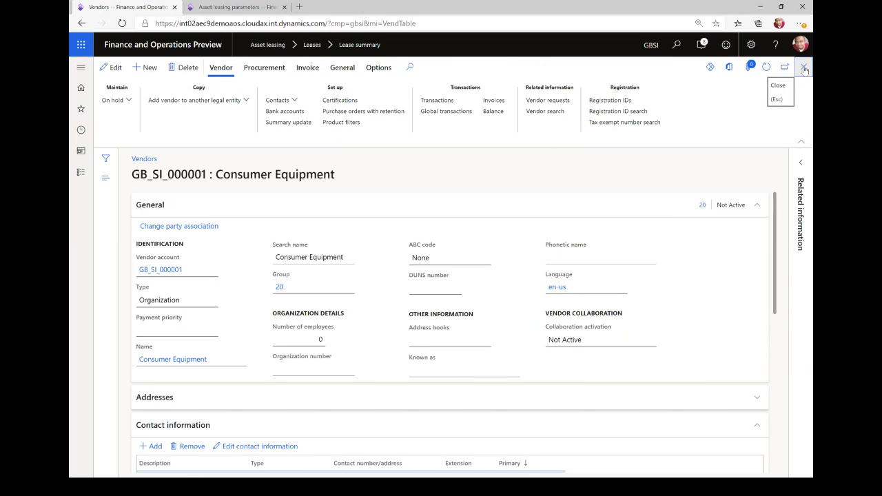
{"action": "left_click", "coordinate": [804, 69]}
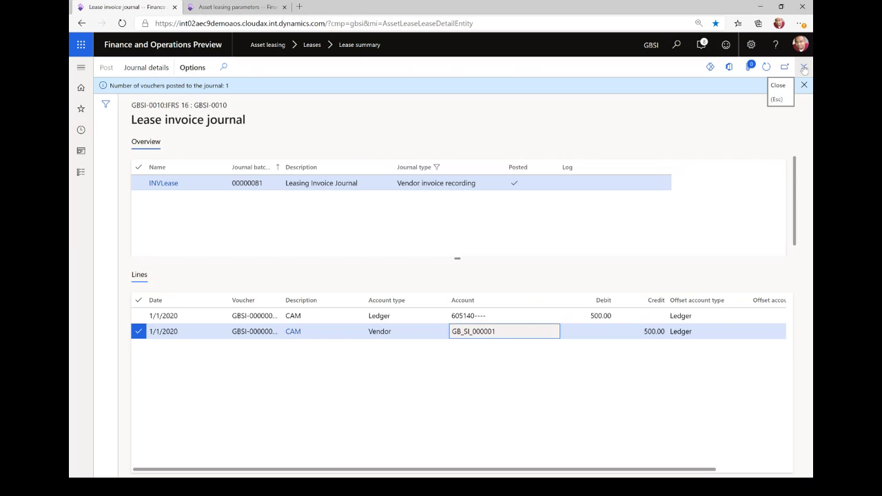
{"action": "left_click", "coordinate": [804, 69]}
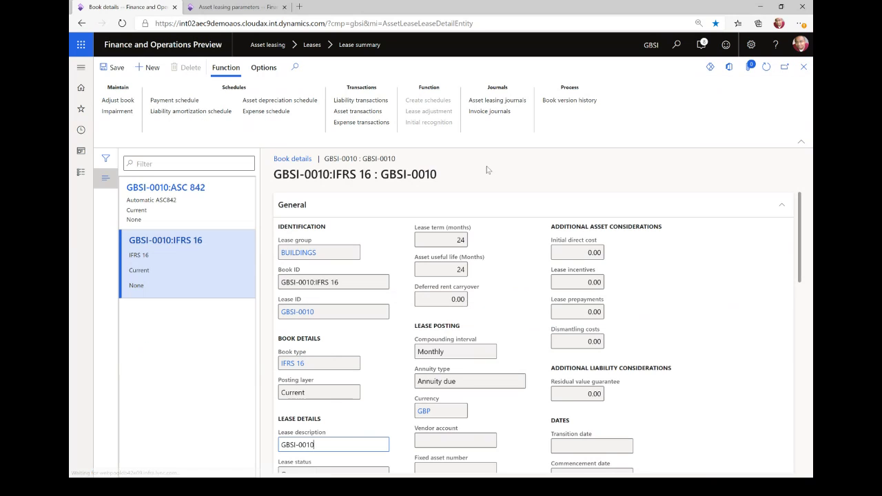
Step: Create the January 2020 interest journal from the ASC 842 book's lease liability amortization schedule, and return to the book details
{"action": "left_click", "coordinate": [216, 207]}
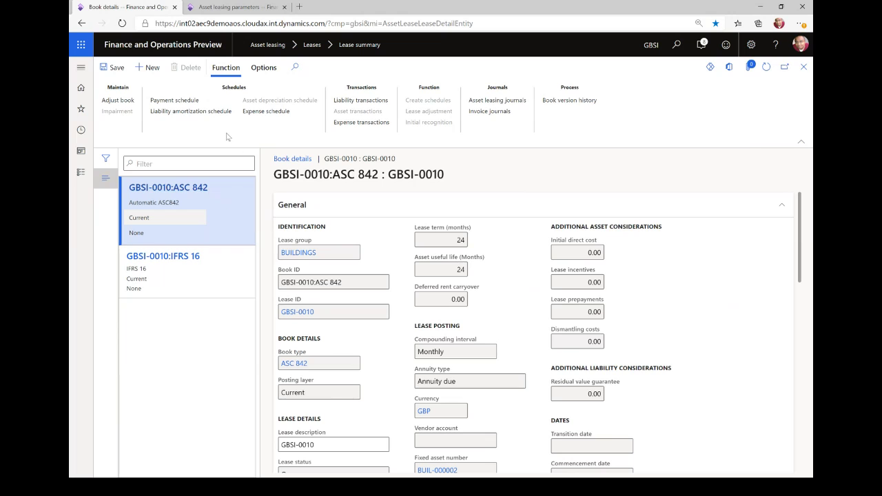
{"action": "left_click", "coordinate": [193, 113]}
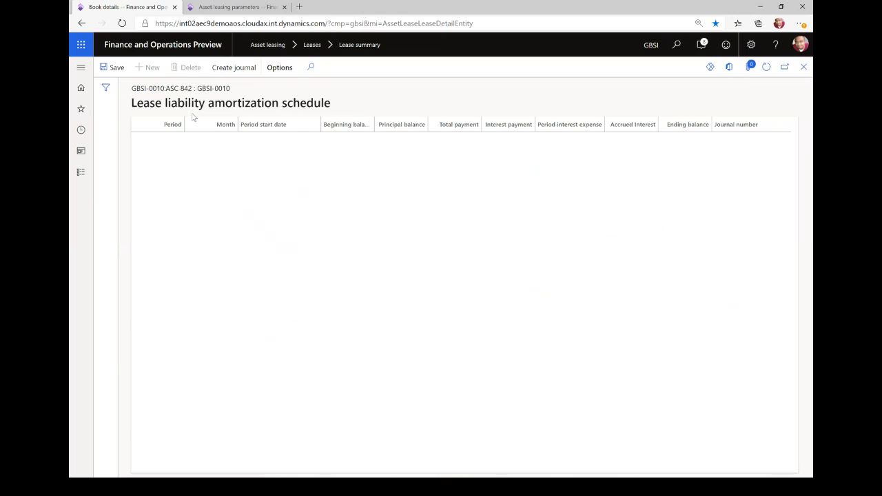
{"action": "left_click", "coordinate": [804, 67]}
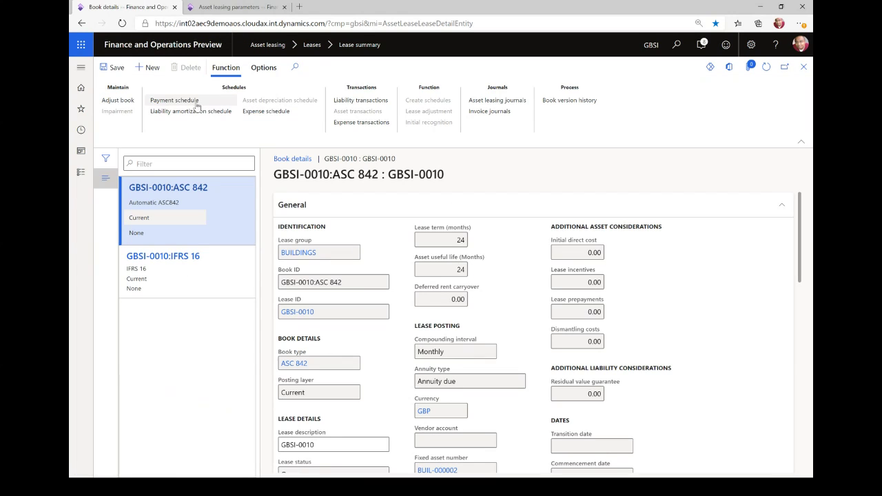
Step: Create the lease payment journal for 1/1/2020 from the ASC 842 book's payment schedule, and return to the book details
{"action": "left_click", "coordinate": [197, 104]}
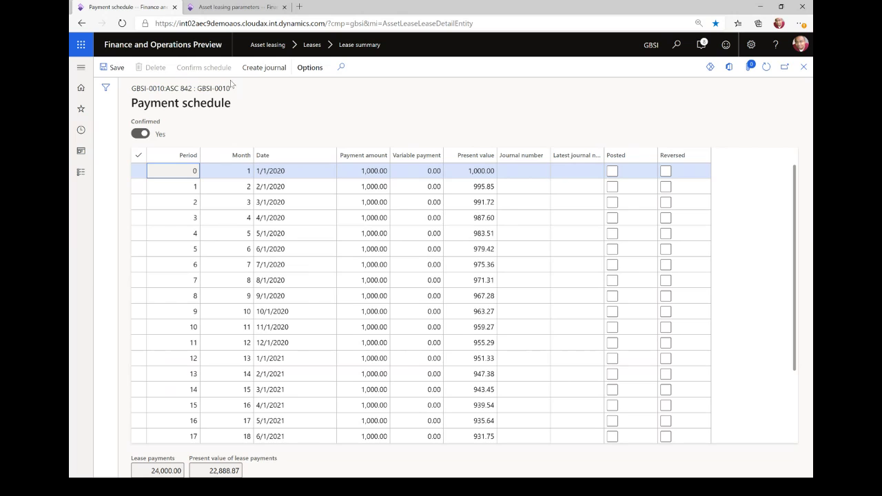
{"action": "left_click", "coordinate": [264, 66]}
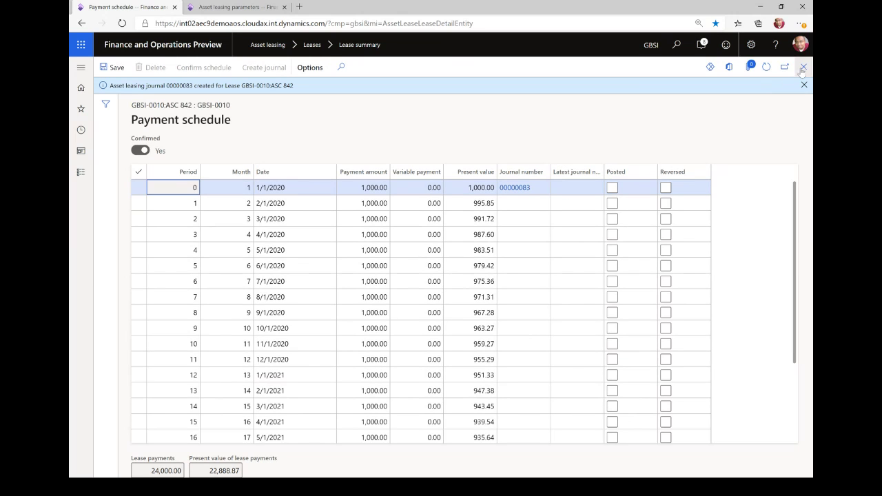
{"action": "left_click", "coordinate": [803, 67]}
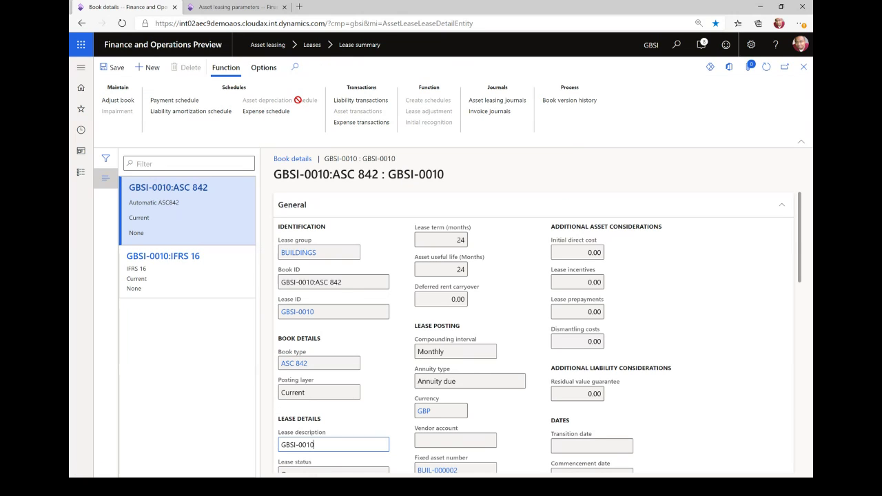
Step: Post the ASC 842 book's monthly lease journals 00000082 and 00000083, and return to the book details
{"action": "left_click", "coordinate": [493, 103]}
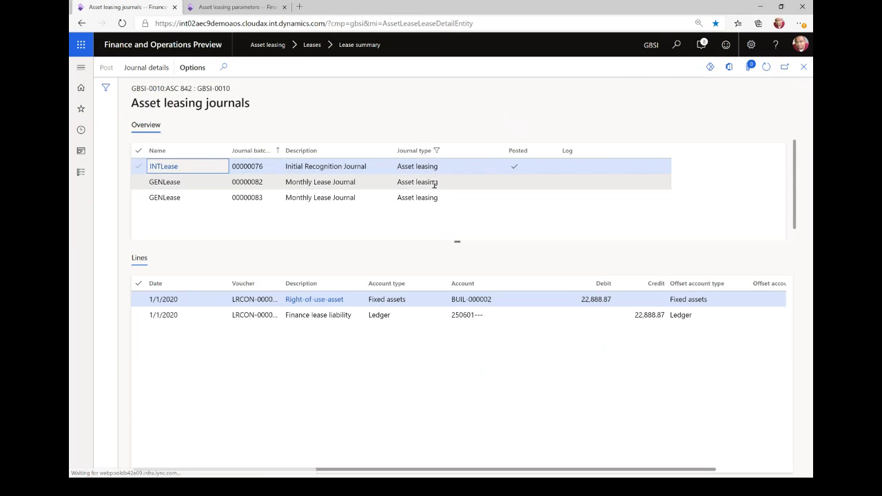
{"action": "left_click", "coordinate": [428, 185]}
{"action": "left_click", "coordinate": [106, 67]}
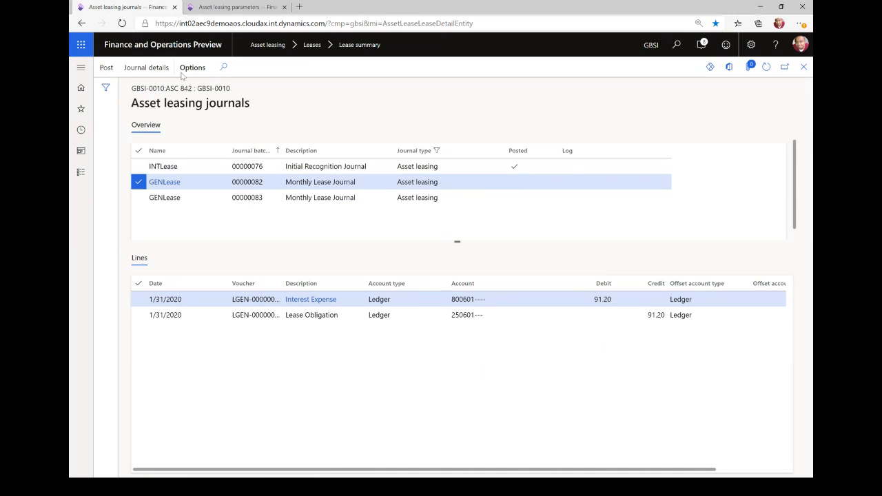
{"action": "left_click", "coordinate": [485, 216]}
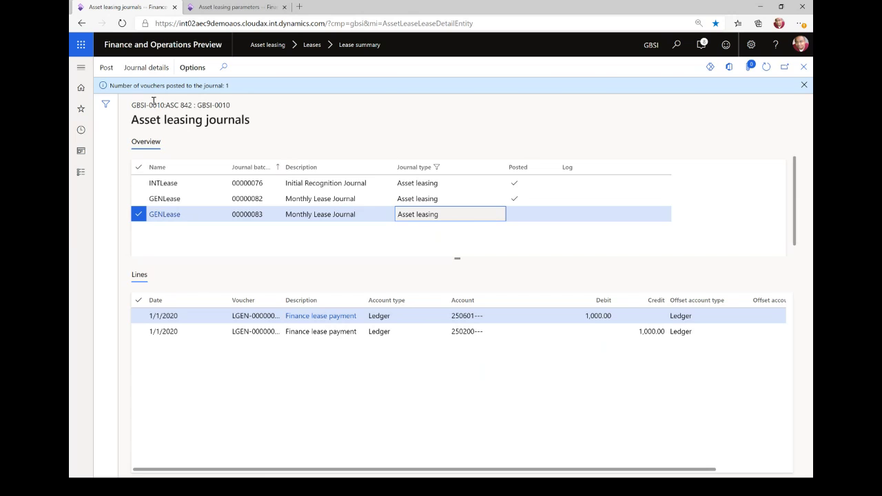
{"action": "left_click", "coordinate": [106, 68]}
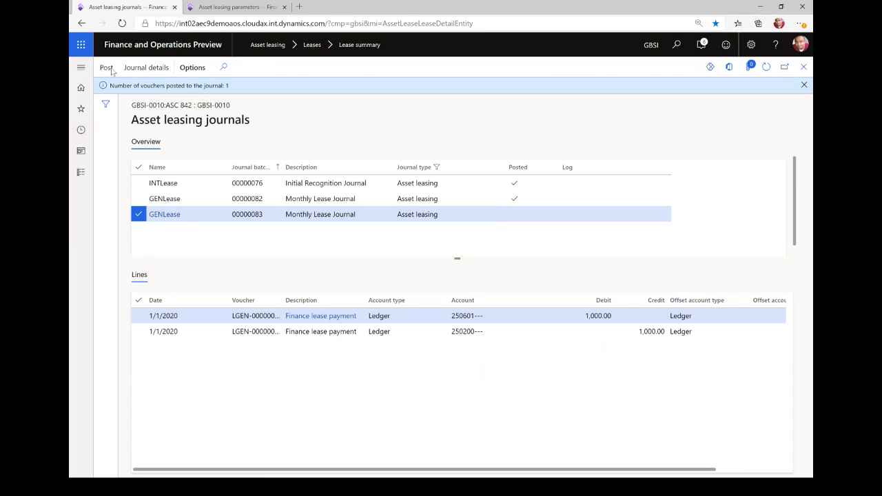
{"action": "left_click", "coordinate": [802, 85]}
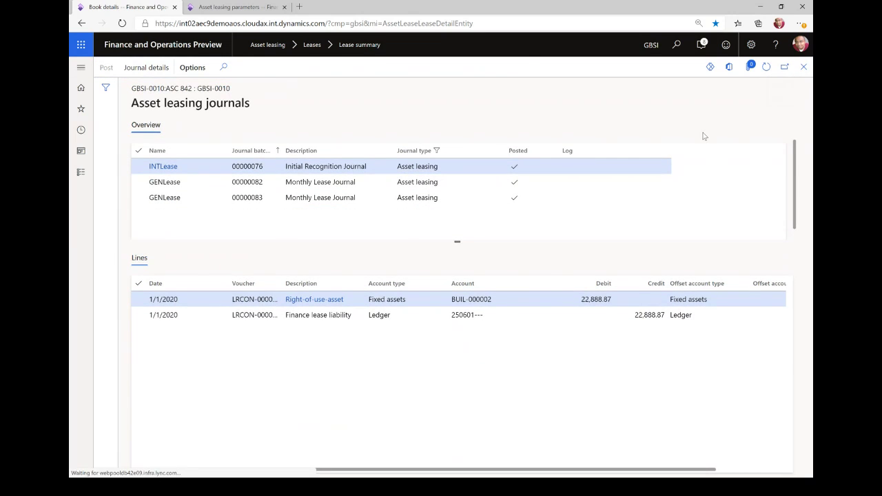
{"action": "left_click", "coordinate": [803, 67]}
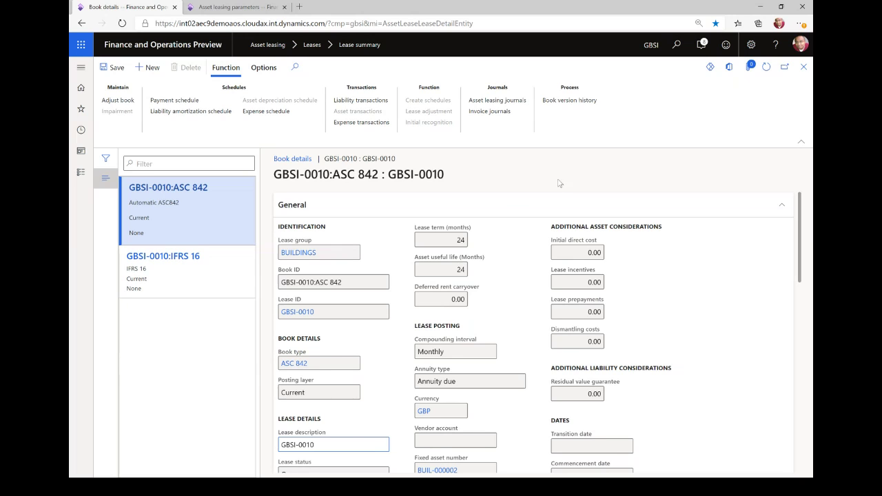
Step: Open the adjustment of lease GBSI-0010 and examine its incremental borrowing rate, modification date and payment schedule lines
{"action": "left_click", "coordinate": [803, 68]}
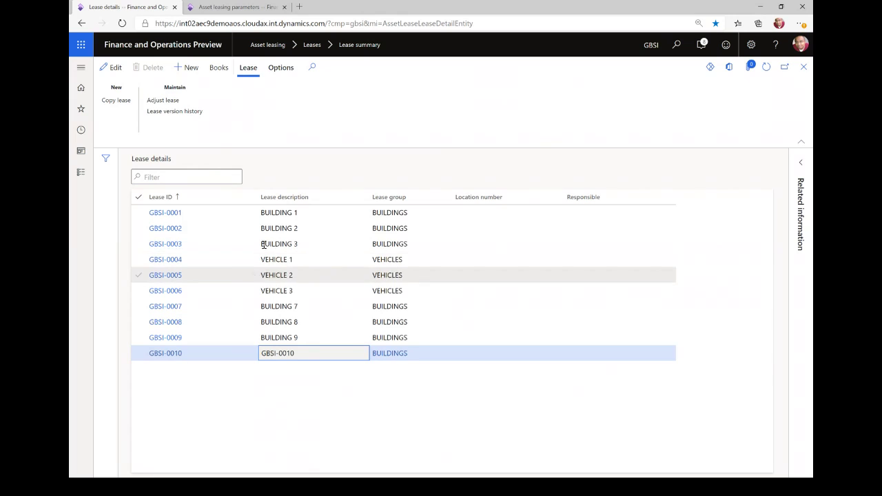
{"action": "left_click", "coordinate": [168, 102]}
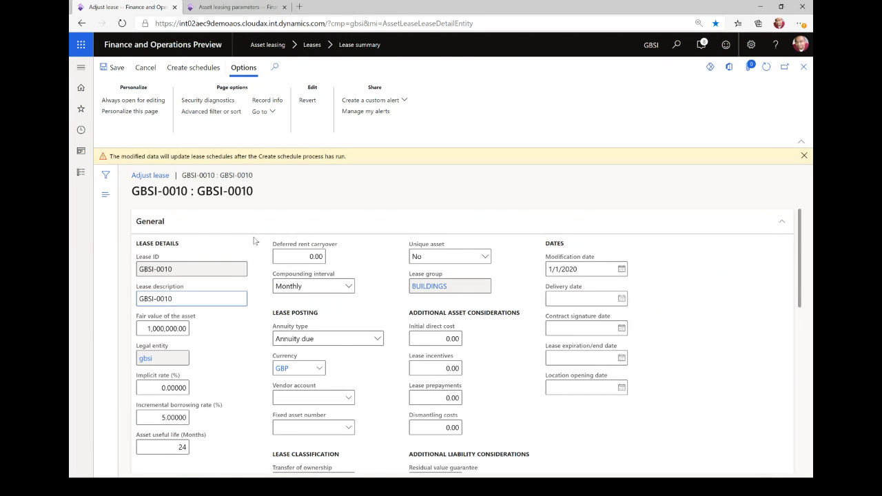
{"action": "left_click", "coordinate": [161, 418]}
{"action": "double_click", "coordinate": [161, 417]}
{"action": "scroll", "coordinate": [241, 358], "scroll_direction": "down", "scroll_amount": 5}
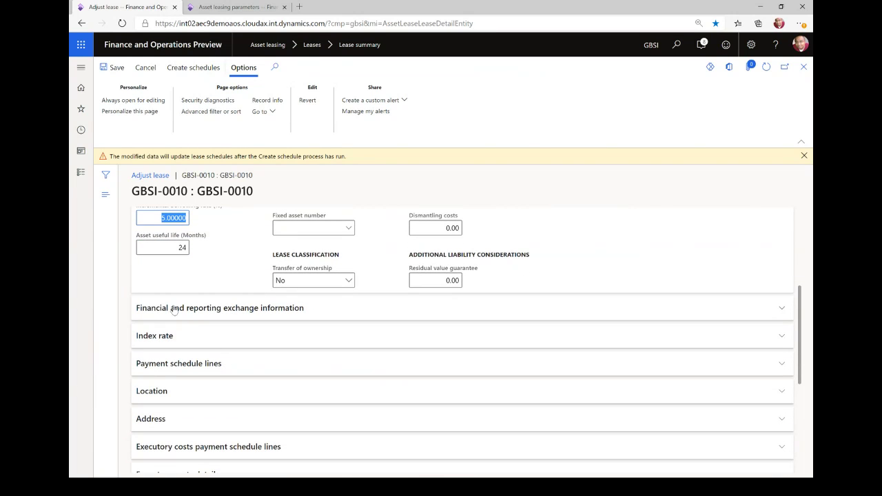
{"action": "left_click", "coordinate": [171, 365]}
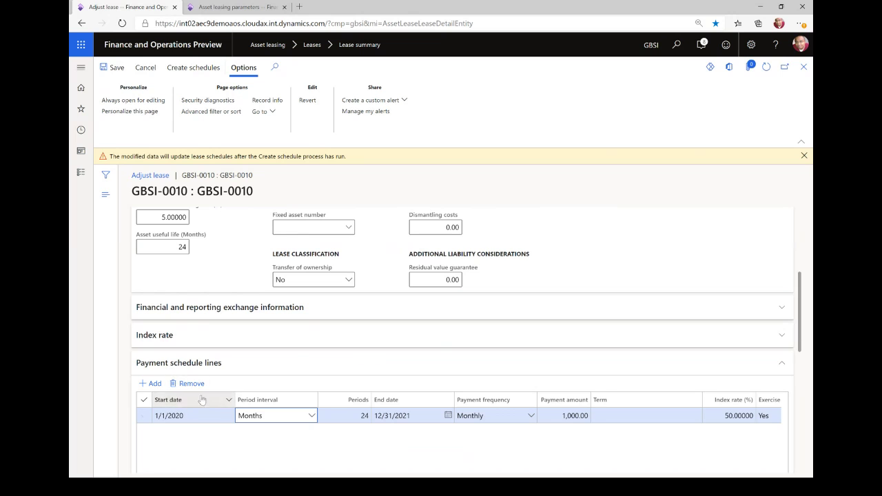
{"action": "scroll", "coordinate": [441, 344], "scroll_direction": "up", "scroll_amount": 5}
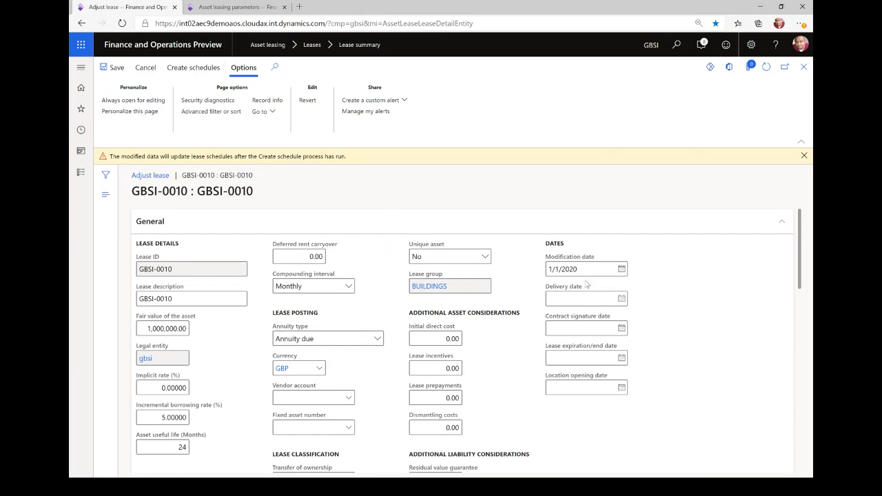
{"action": "double_click", "coordinate": [552, 268]}
{"action": "scroll", "coordinate": [516, 345], "scroll_direction": "down", "scroll_amount": 5}
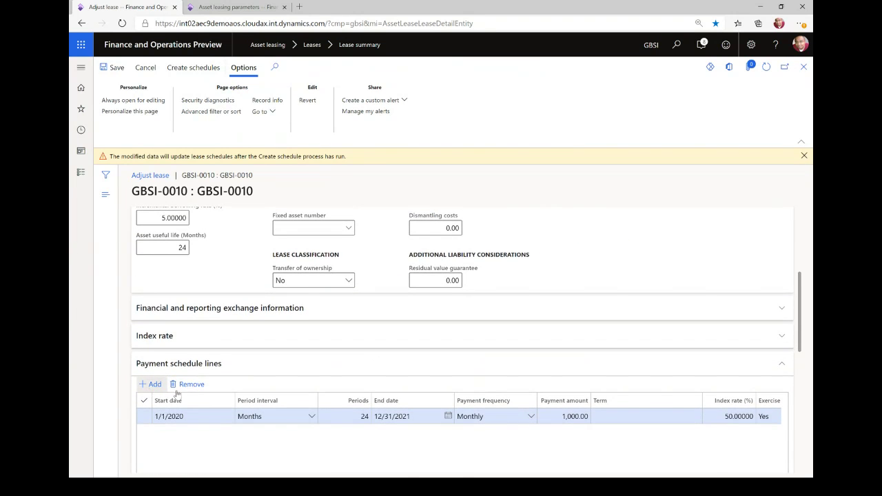
Step: Delete the existing payment schedule line from the lease adjustment and set the modification date to 2/1/2020
{"action": "left_click", "coordinate": [189, 384]}
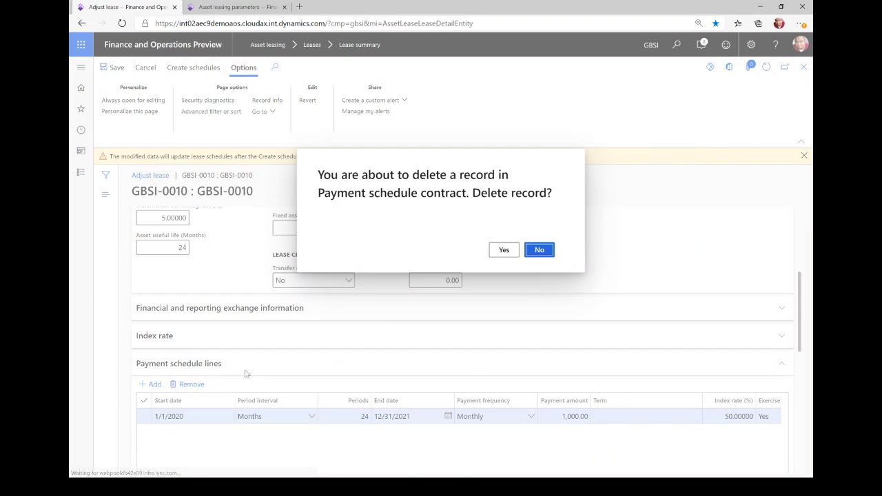
{"action": "left_click", "coordinate": [504, 250]}
{"action": "scroll", "coordinate": [531, 305], "scroll_direction": "up", "scroll_amount": 5}
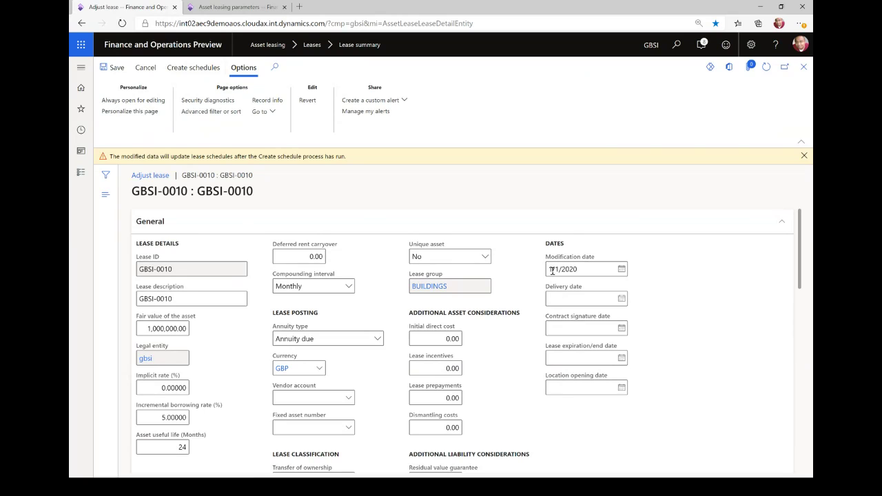
{"action": "double_click", "coordinate": [552, 270]}
{"action": "type", "text": "2"}
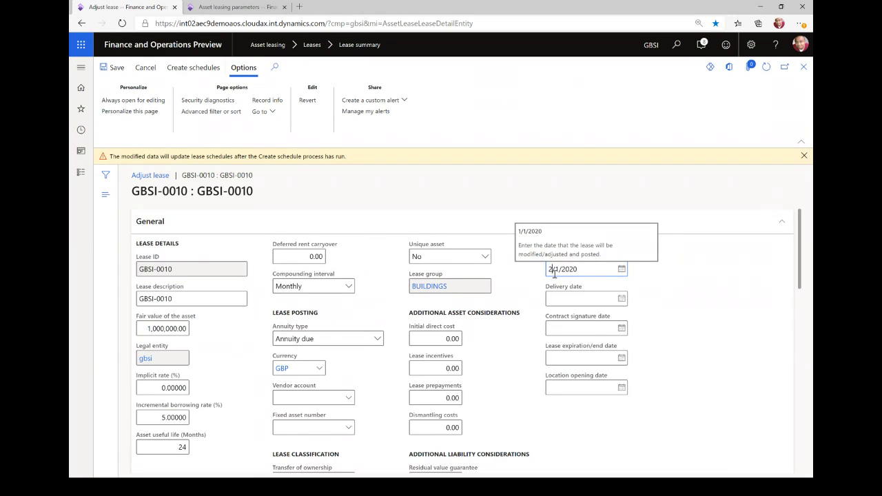
{"action": "key", "text": "Tab"}
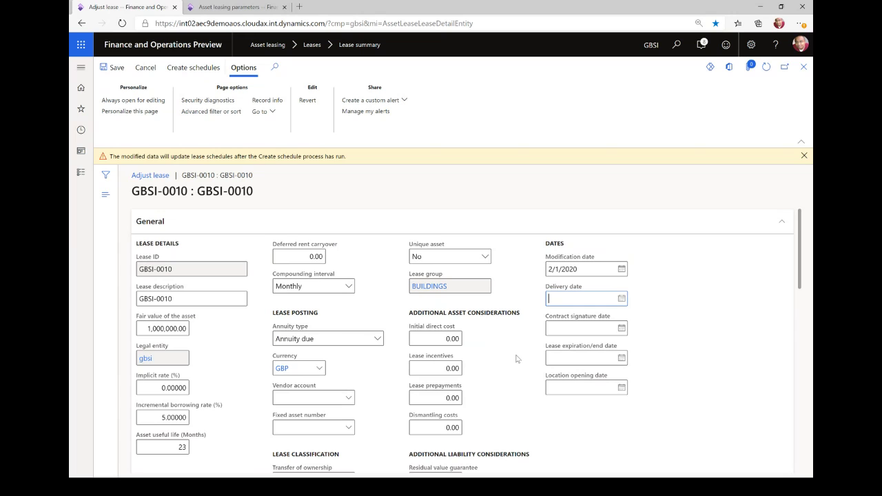
Step: Set the adjusted lease's incremental borrowing rate to 6% and try to create the schedules
{"action": "scroll", "coordinate": [496, 358], "scroll_direction": "down", "scroll_amount": 1}
{"action": "left_click", "coordinate": [172, 378]}
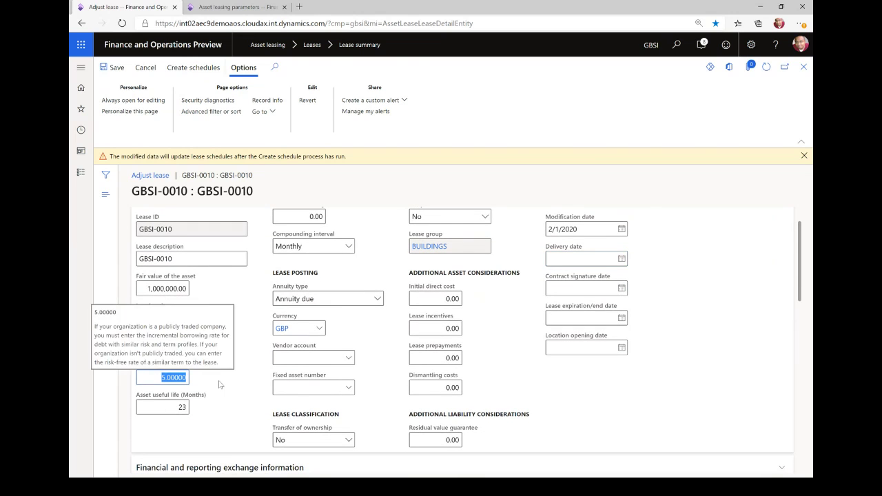
{"action": "mouse_move", "coordinate": [338, 380]}
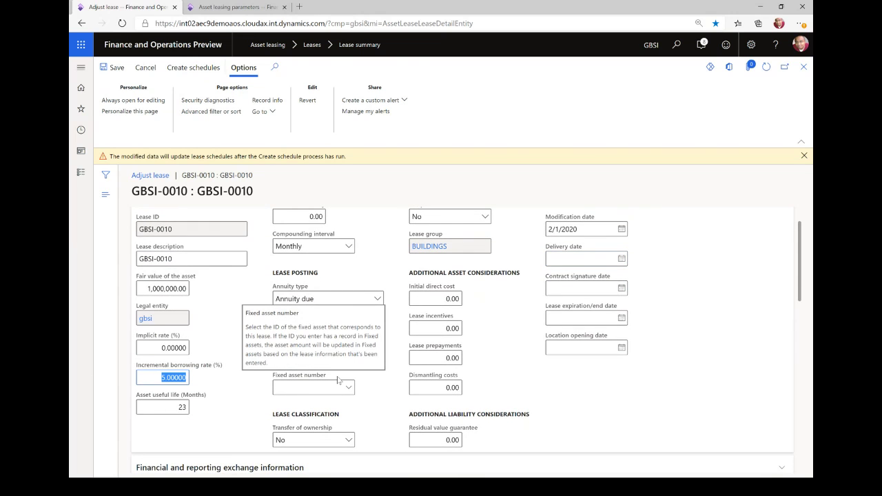
{"action": "type", "text": "6"}
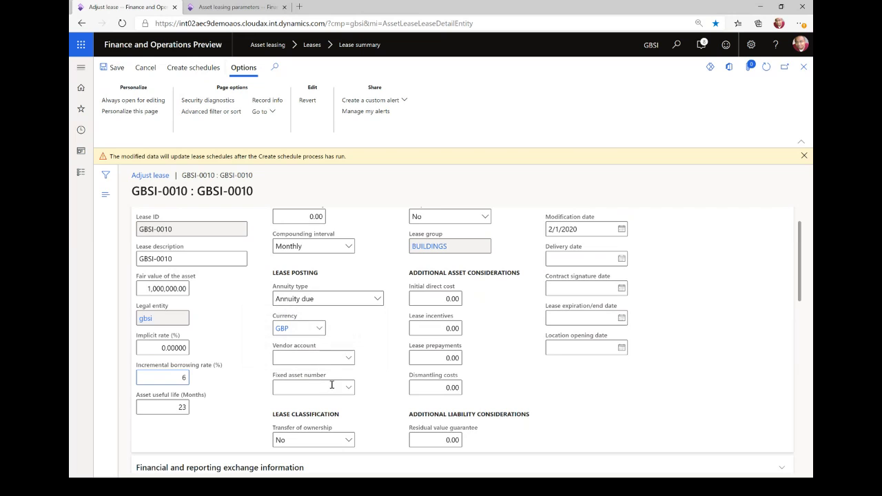
{"action": "left_click", "coordinate": [195, 71]}
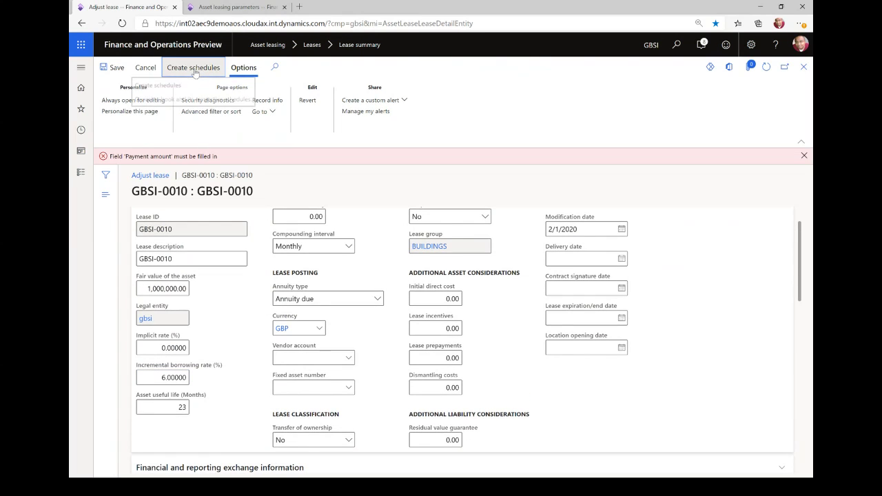
Step: Complete the 2/1/2020 payment schedule line with a Months interval, 23 periods and a 1,000.00 payment amount, and create the lease schedules
{"action": "scroll", "coordinate": [221, 303], "scroll_direction": "down", "scroll_amount": 3}
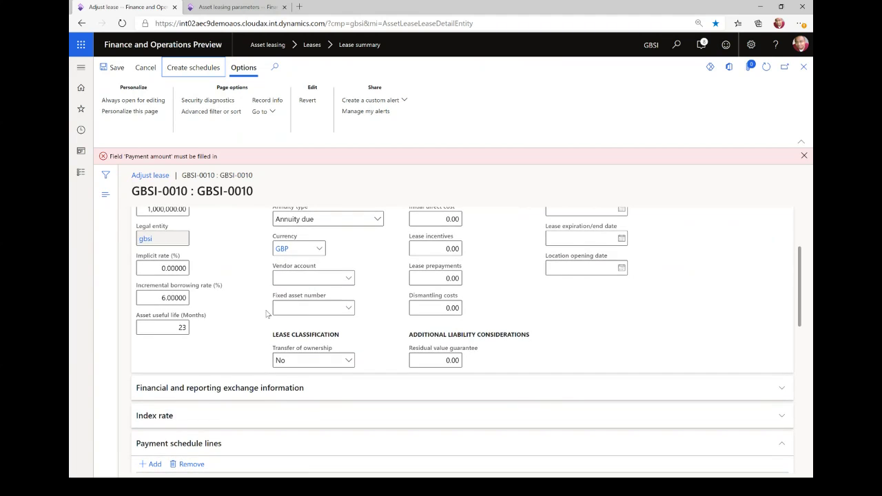
{"action": "scroll", "coordinate": [226, 330], "scroll_direction": "down", "scroll_amount": 2}
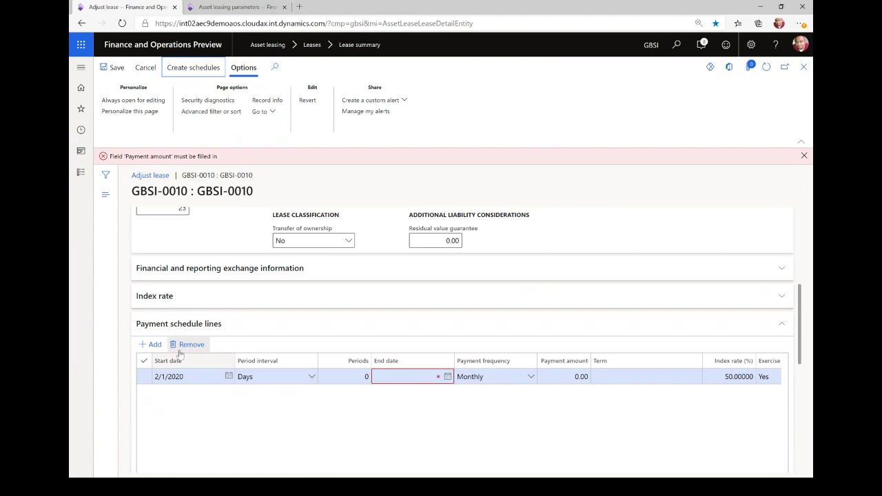
{"action": "left_click", "coordinate": [276, 378]}
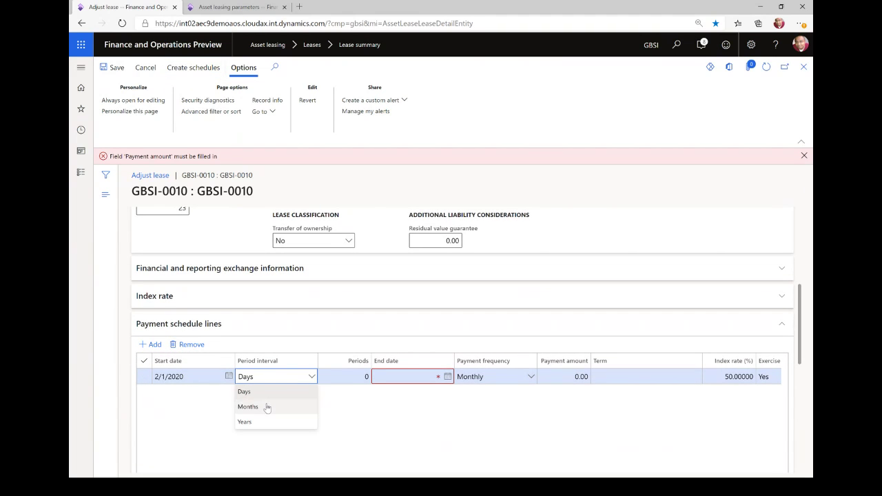
{"action": "left_click", "coordinate": [267, 408]}
{"action": "left_click", "coordinate": [359, 378]}
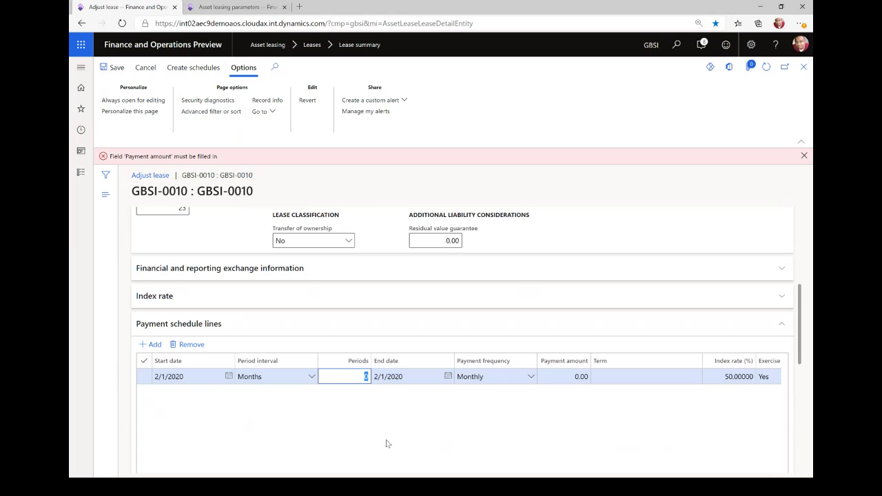
{"action": "type", "text": "23"}
{"action": "key", "text": "Tab"}
{"action": "key", "text": "Tab"}
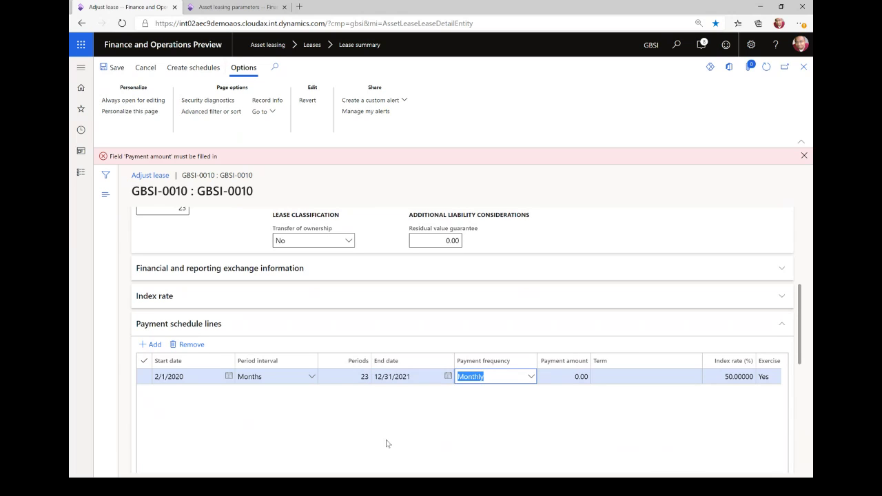
{"action": "key", "text": "Tab"}
{"action": "type", "text": "10"}
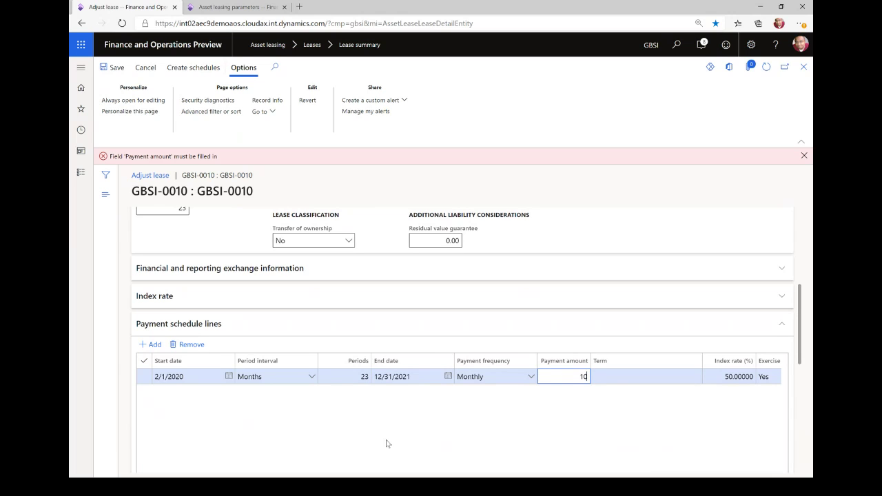
{"action": "key", "text": "Tab"}
{"action": "key", "text": "Tab"}
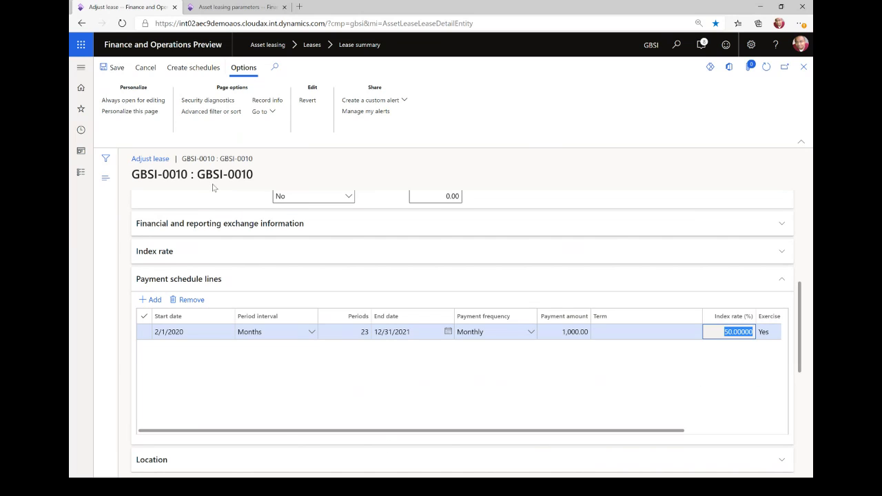
{"action": "left_click", "coordinate": [185, 69]}
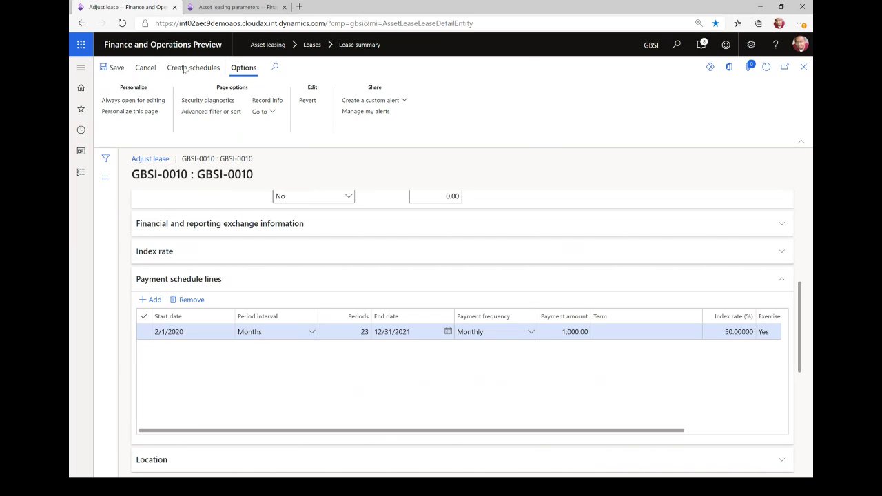
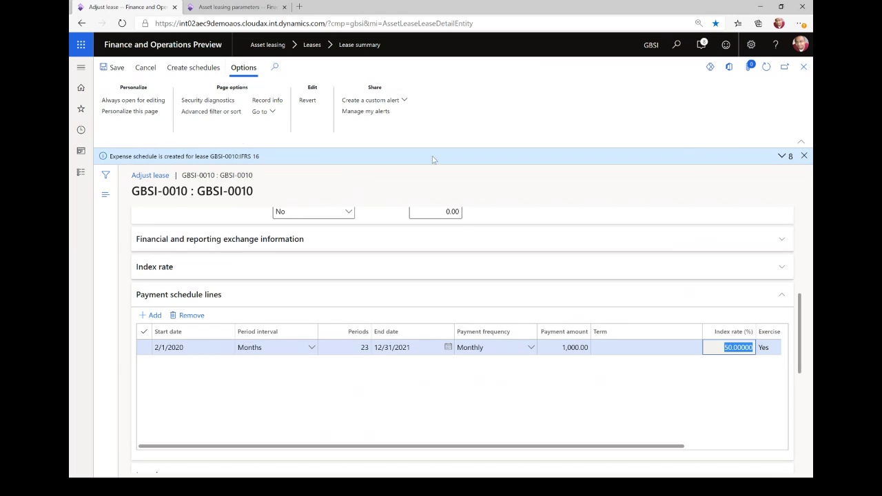
Step: Open the books of lease GBSI-0010, confirm the ASC 842 book's payment schedule, and return to the book details
{"action": "left_click", "coordinate": [804, 67]}
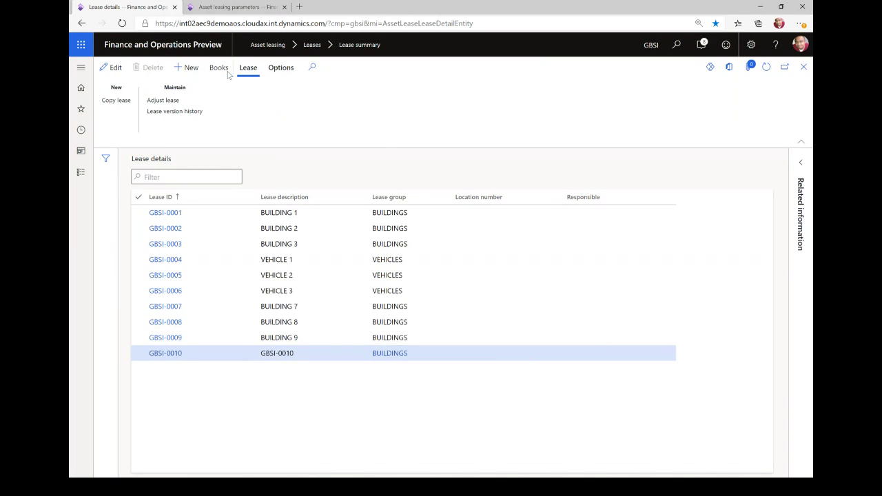
{"action": "left_click", "coordinate": [219, 67]}
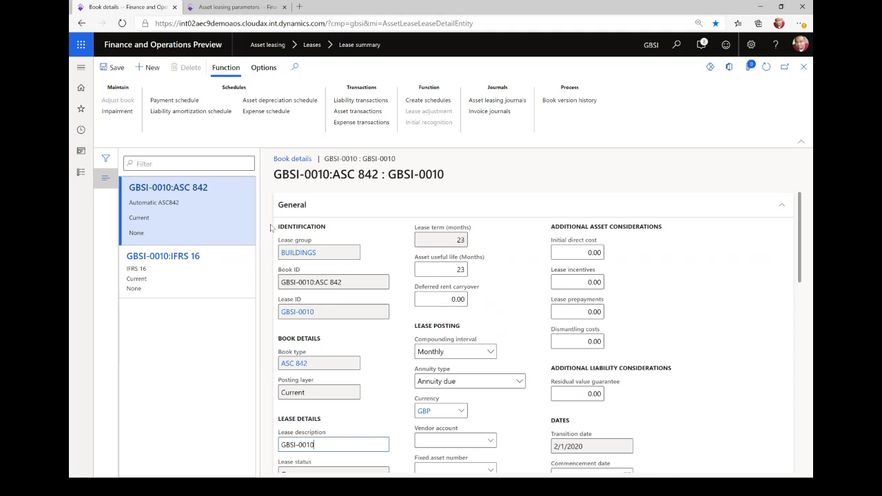
{"action": "scroll", "coordinate": [532, 312], "scroll_direction": "down", "scroll_amount": 3}
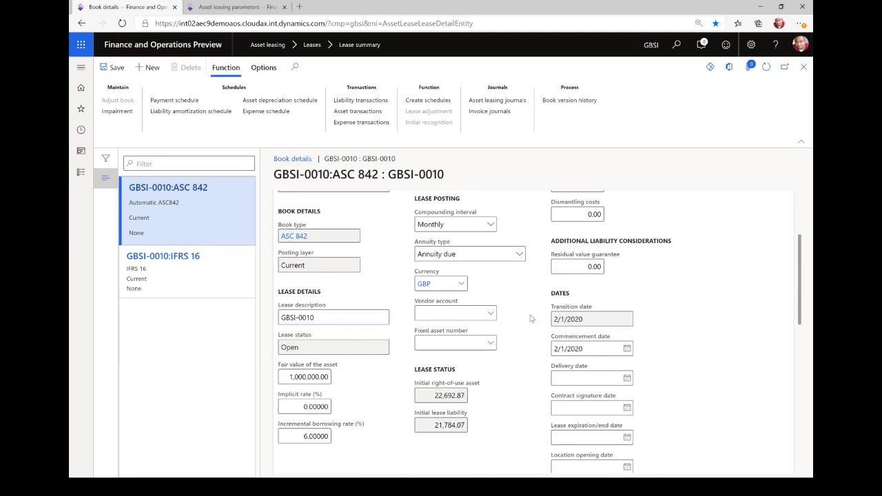
{"action": "scroll", "coordinate": [532, 319], "scroll_direction": "down", "scroll_amount": 2}
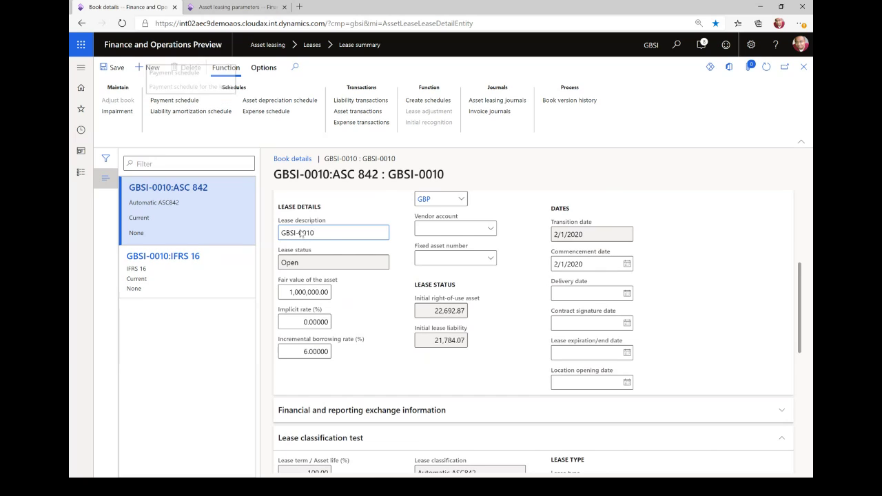
{"action": "left_click", "coordinate": [190, 103]}
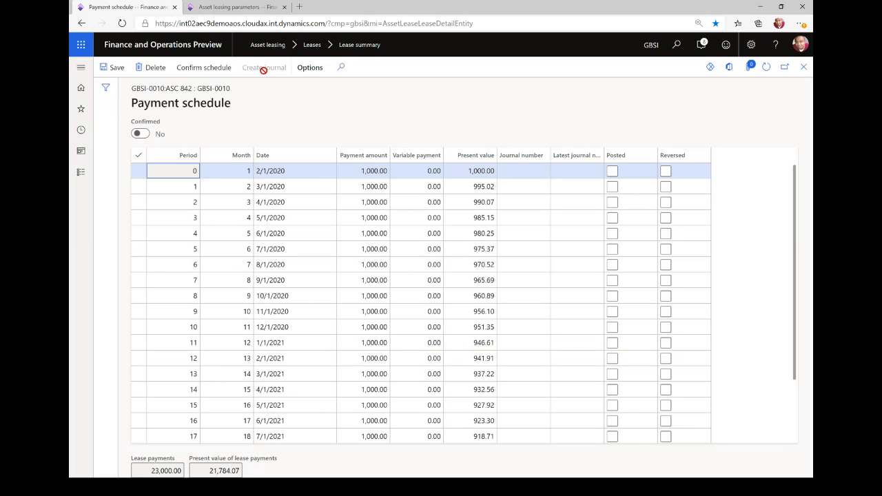
{"action": "left_click", "coordinate": [214, 69]}
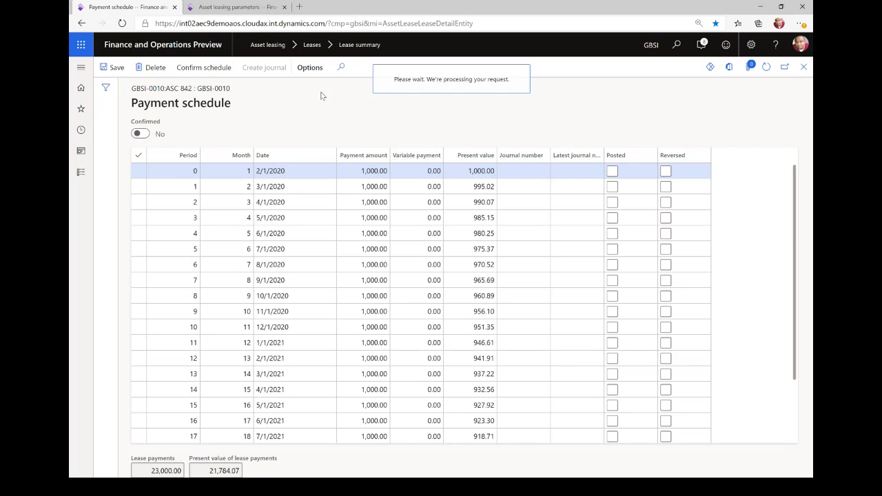
{"action": "left_click", "coordinate": [803, 67]}
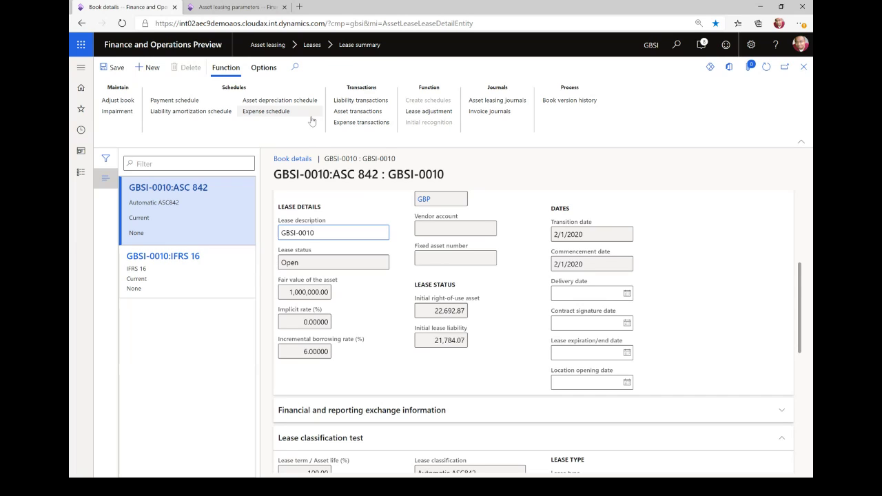
Step: Create the ASC 842 book's lease adjustment journal, post it from the asset leasing journals, and return to the book details
{"action": "left_click", "coordinate": [429, 114]}
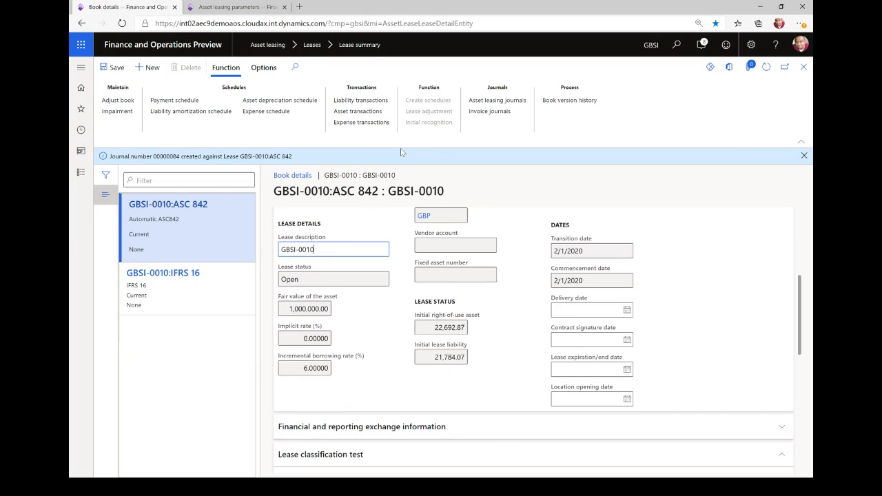
{"action": "left_click", "coordinate": [491, 101]}
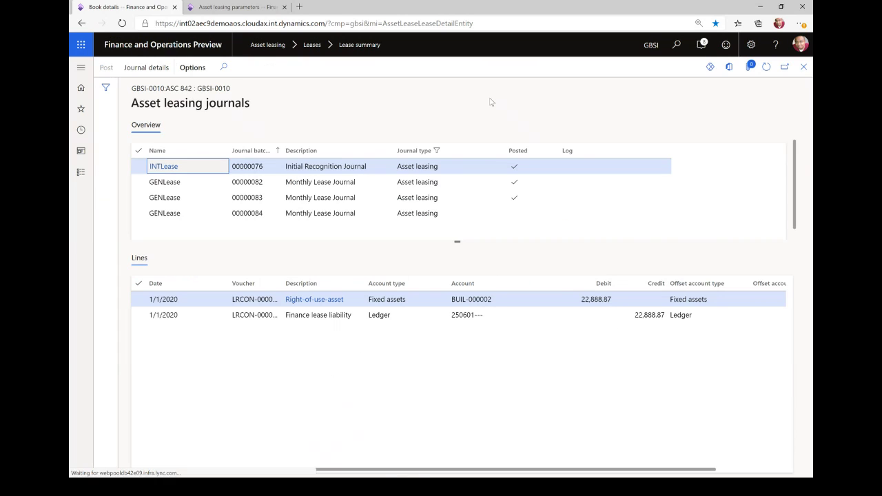
{"action": "left_click", "coordinate": [427, 213]}
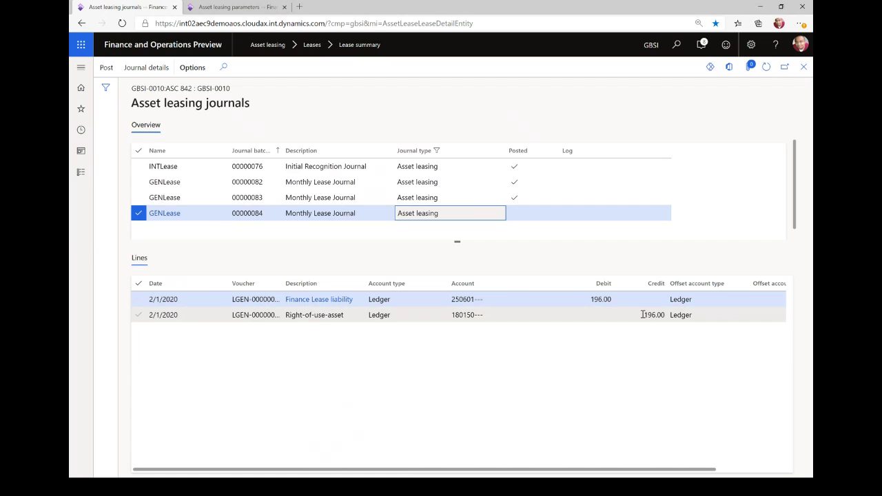
{"action": "left_click", "coordinate": [100, 73]}
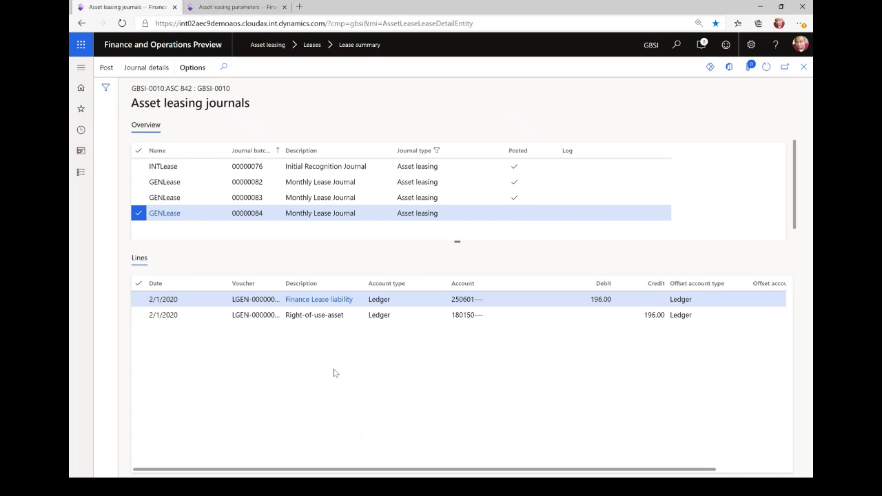
{"action": "left_click", "coordinate": [803, 68]}
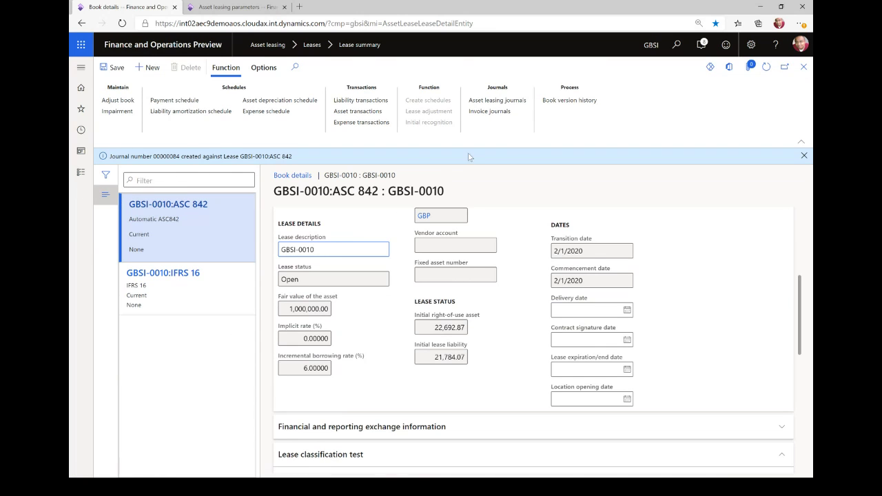
Step: Open the ASC 842 book's version history and compare the incremental borrowing rate and lease status values of versions 1 and 2
{"action": "left_click", "coordinate": [559, 105]}
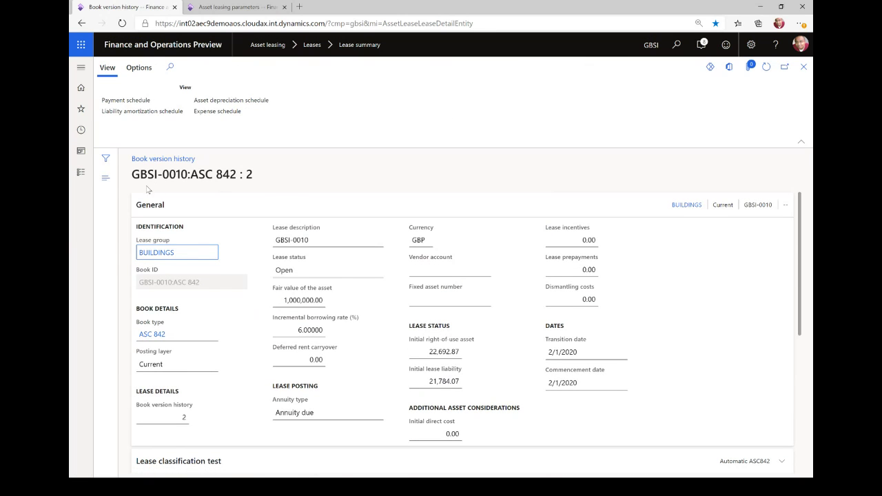
{"action": "left_click", "coordinate": [106, 178]}
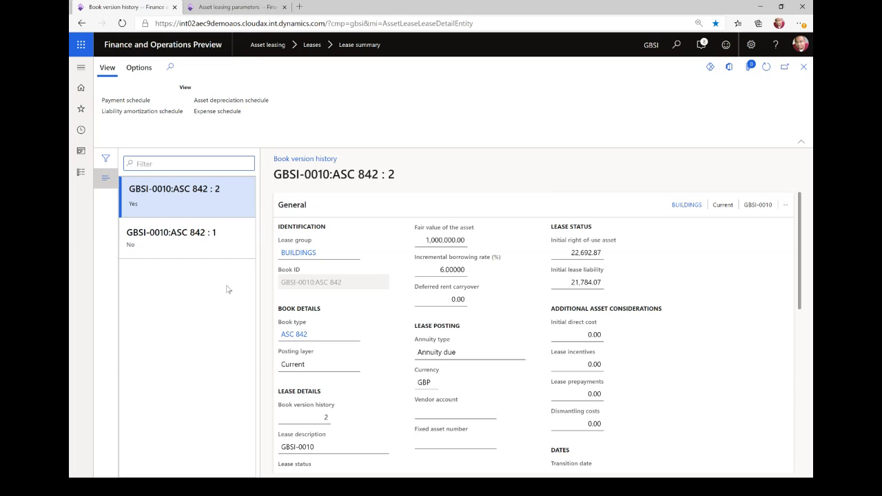
{"action": "left_click", "coordinate": [225, 246]}
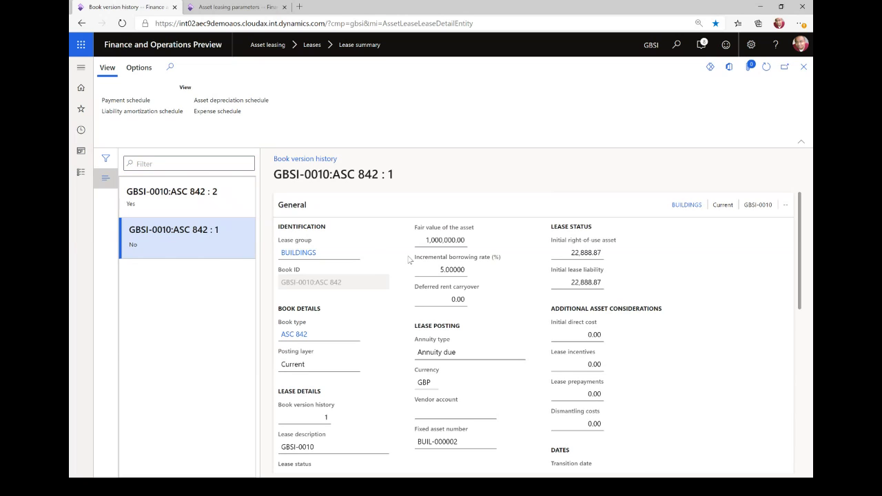
{"action": "scroll", "coordinate": [397, 263], "scroll_direction": "down", "scroll_amount": 1}
{"action": "scroll", "coordinate": [396, 263], "scroll_direction": "up", "scroll_amount": 1}
{"action": "mouse_move", "coordinate": [438, 267]}
{"action": "left_click", "coordinate": [191, 208]}
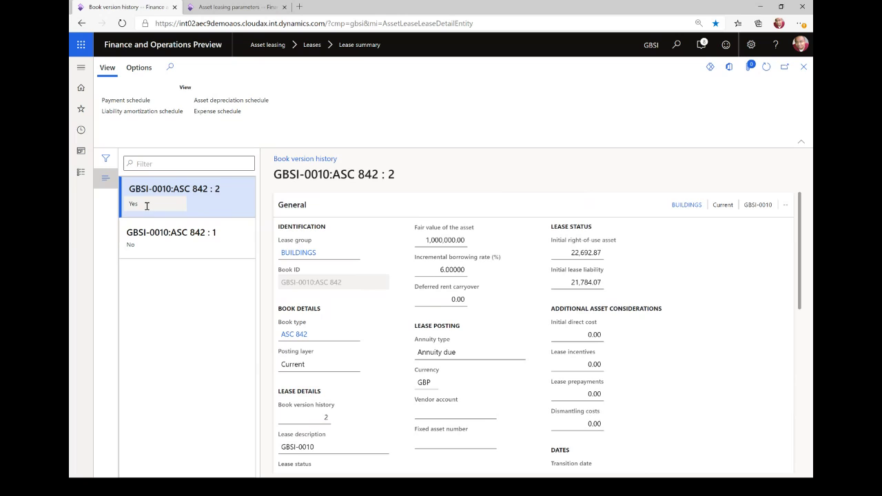
{"action": "left_click_drag", "start_coordinate": [147, 205], "coordinate": [128, 205]}
{"action": "double_click", "coordinate": [216, 190]}
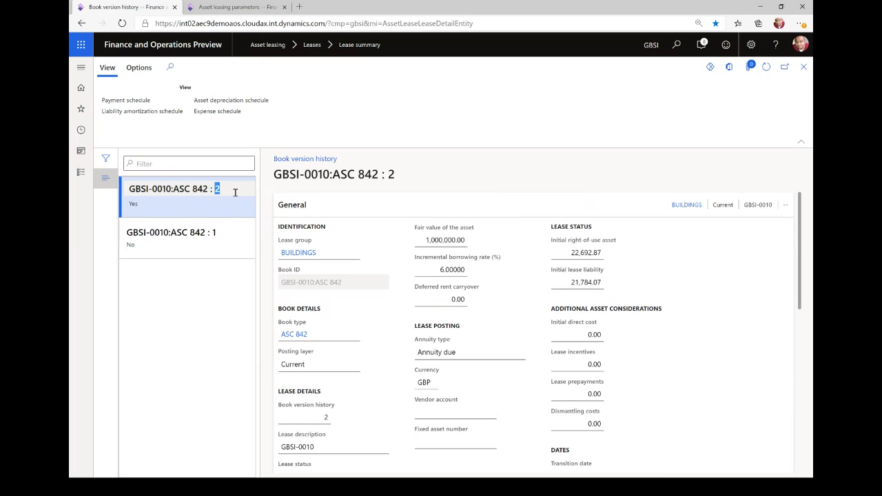
{"action": "left_click", "coordinate": [463, 270]}
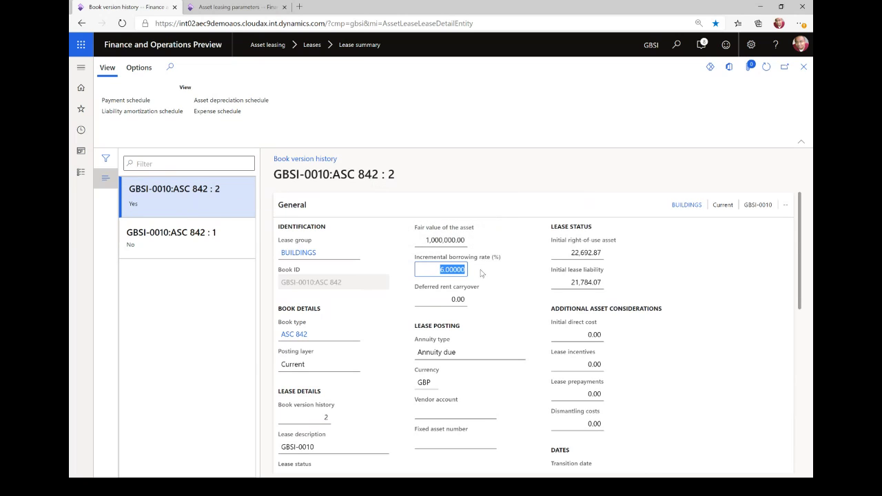
Step: Leave the book version history and the lease's books, and open the periodic batch journal creation for Asset leasing
{"action": "left_click", "coordinate": [804, 68]}
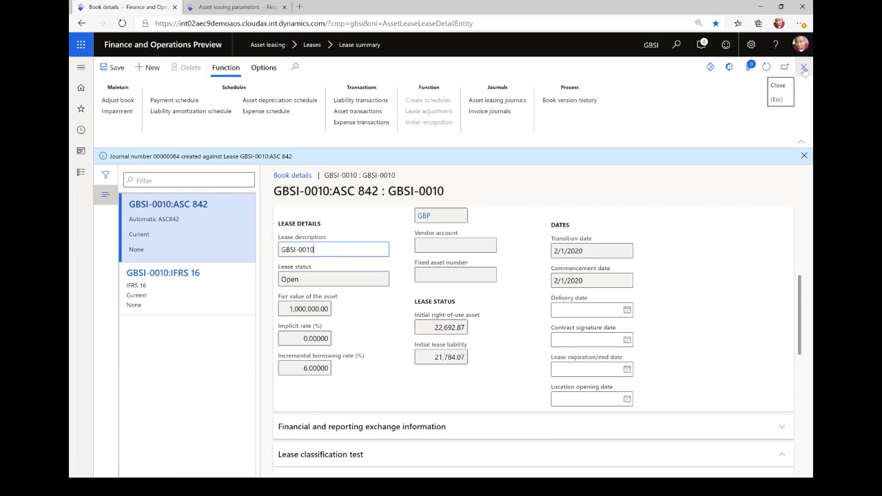
{"action": "left_click", "coordinate": [804, 69]}
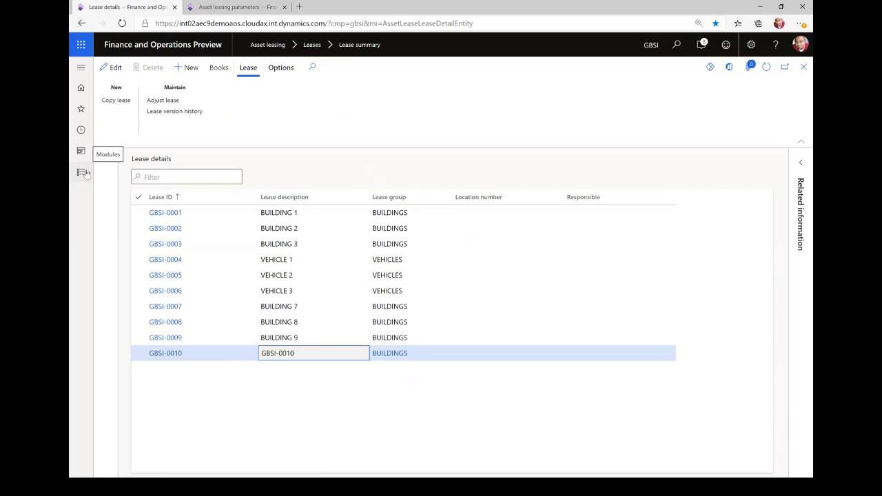
{"action": "left_click", "coordinate": [83, 173]}
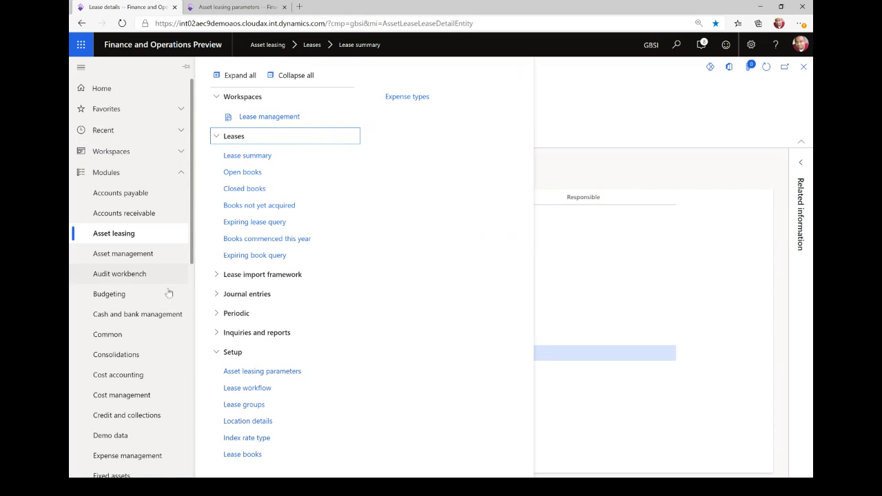
{"action": "left_click", "coordinate": [255, 316]}
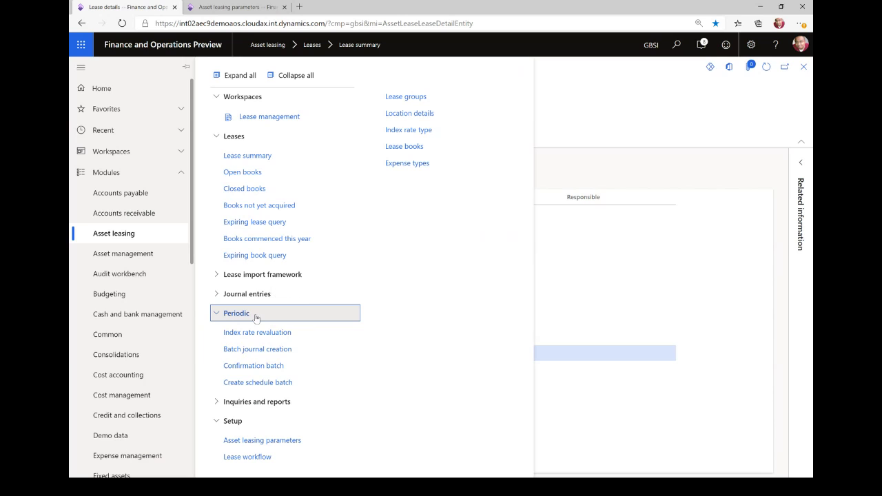
{"action": "left_click", "coordinate": [245, 350]}
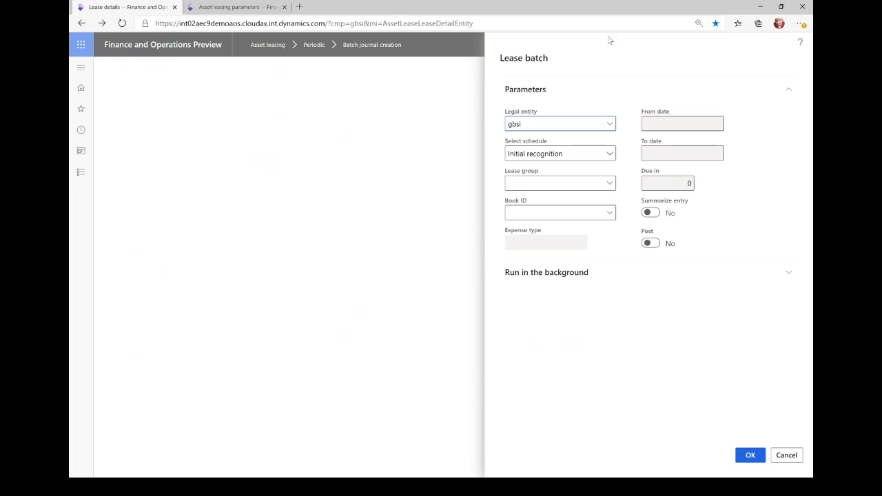
Step: Choose Payment schedule for the lease batch, examine the lease group, book ID and background run options, and cancel the batch
{"action": "left_click", "coordinate": [607, 158]}
{"action": "left_click", "coordinate": [591, 183]}
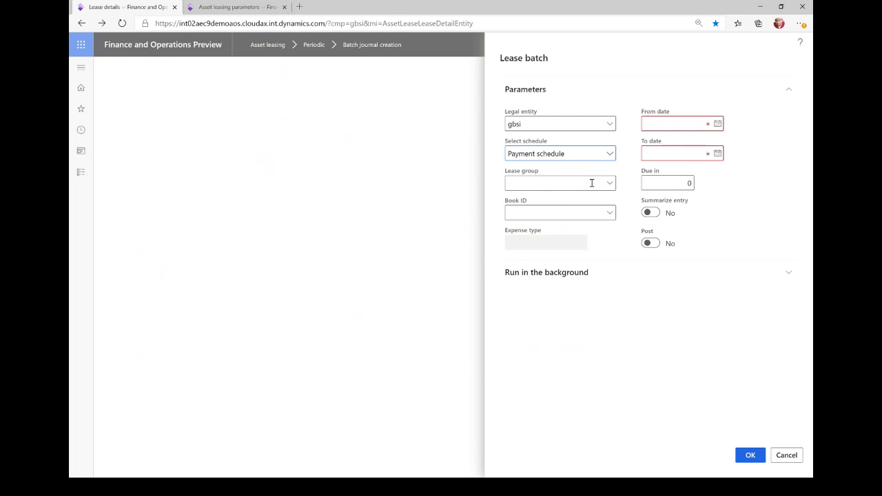
{"action": "left_click", "coordinate": [610, 184]}
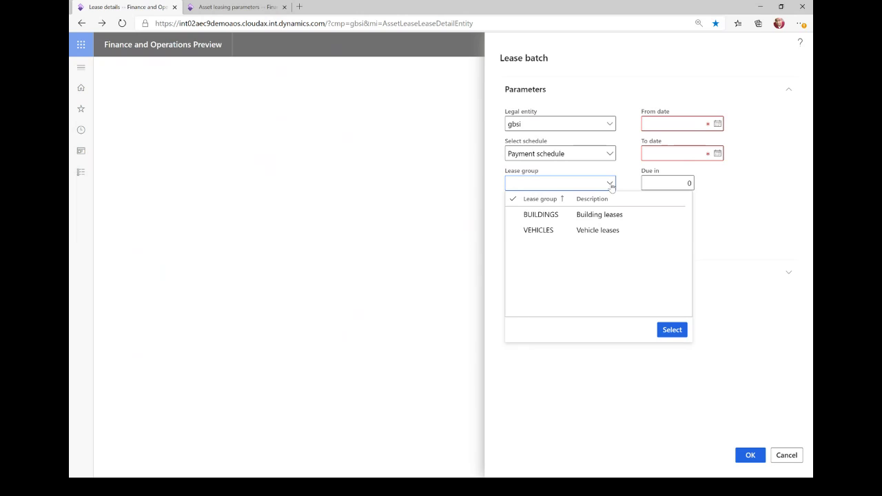
{"action": "left_click", "coordinate": [623, 183]}
{"action": "left_click", "coordinate": [610, 213]}
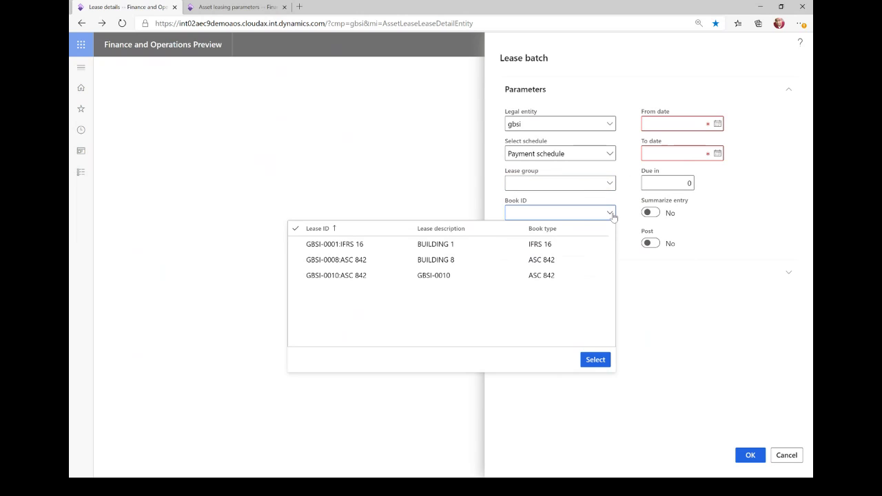
{"action": "left_click", "coordinate": [628, 209]}
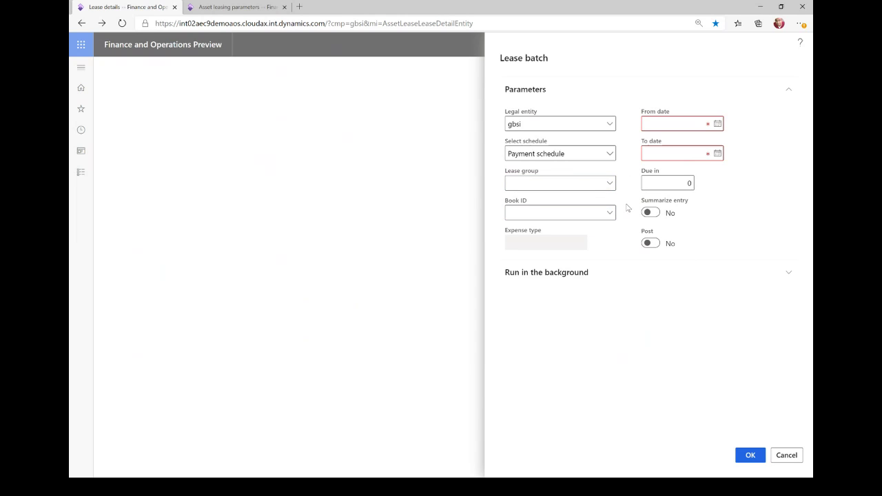
{"action": "left_click", "coordinate": [664, 124]}
{"action": "left_click", "coordinate": [531, 280]}
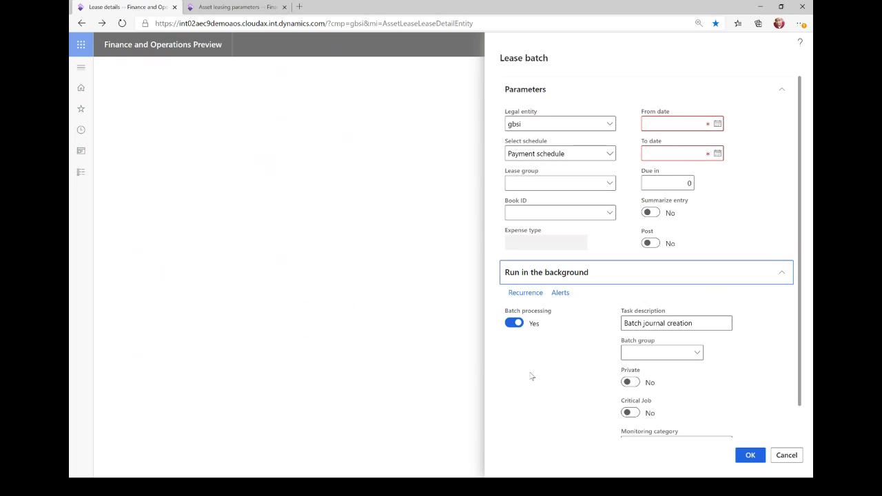
{"action": "left_click", "coordinate": [786, 455]}
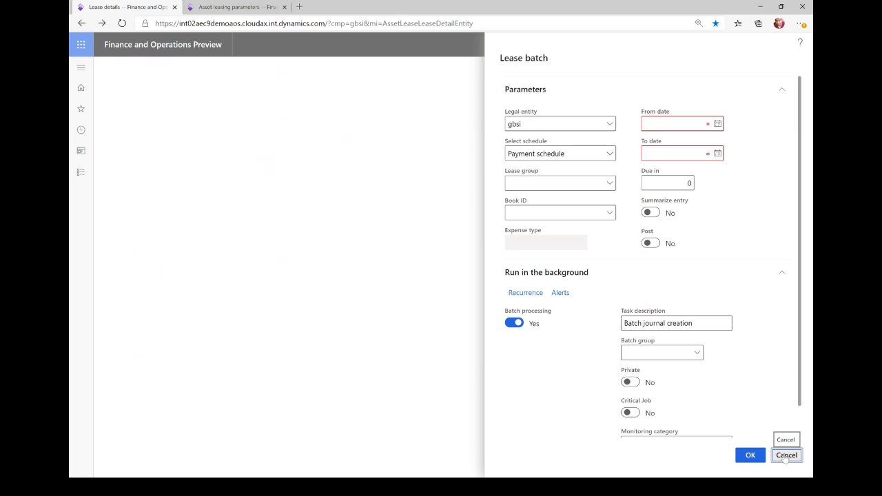
{"action": "left_click", "coordinate": [785, 457]}
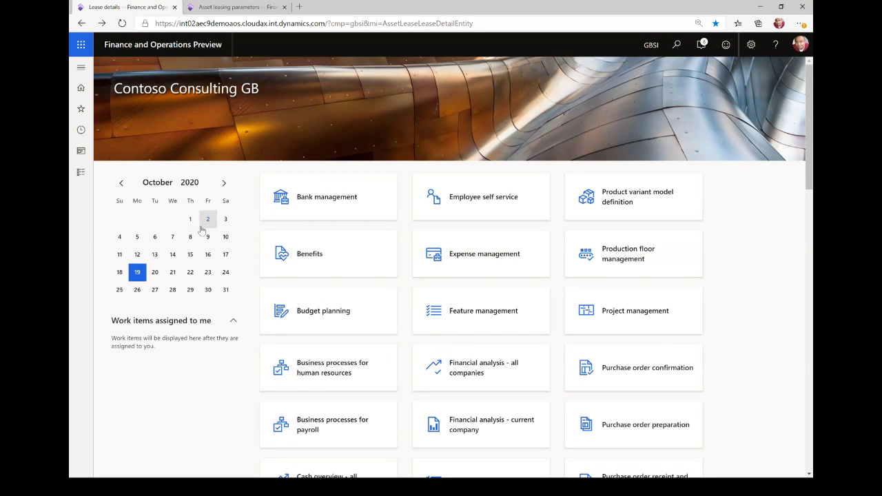
Step: Run a lease index revaluation with the default parameters, check the variable payment adjustment of GBSI-0010:ASC 842, and accept the revaluation details
{"action": "left_click", "coordinate": [80, 173]}
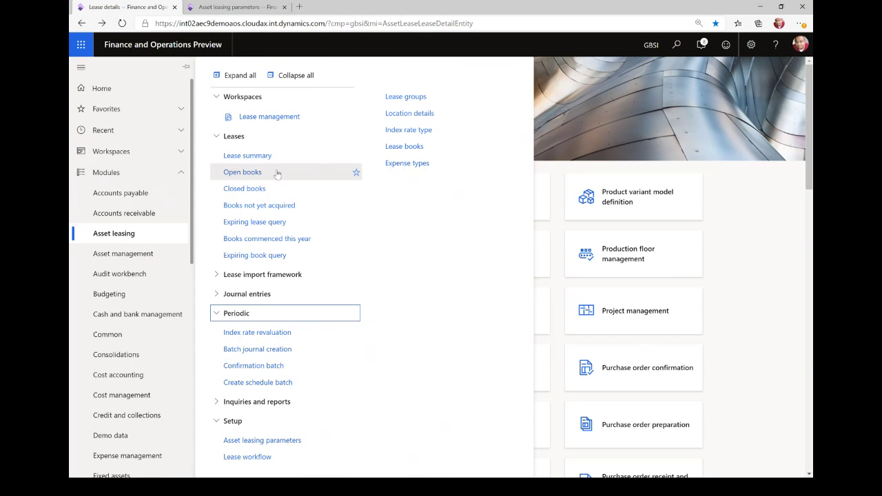
{"action": "left_click", "coordinate": [285, 334]}
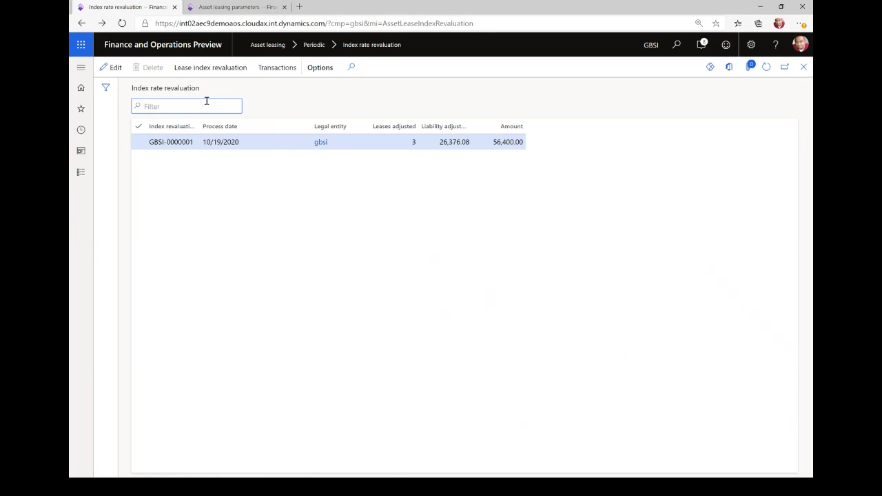
{"action": "left_click", "coordinate": [204, 72]}
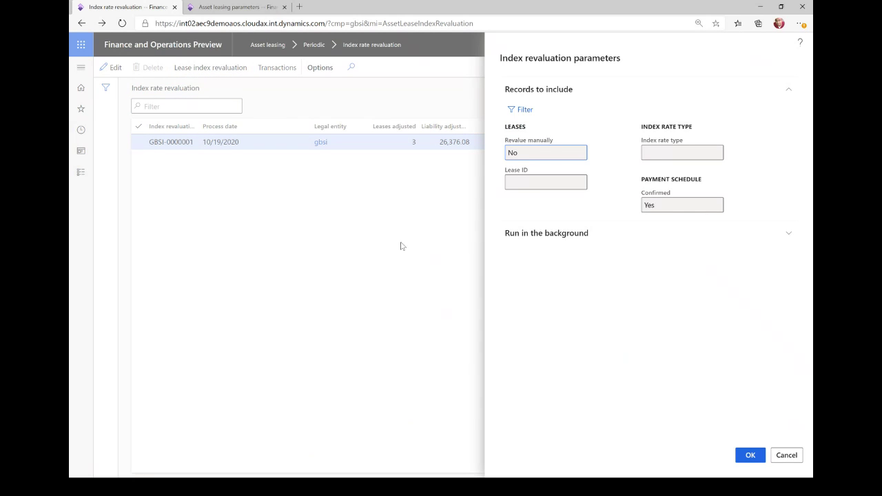
{"action": "left_click", "coordinate": [749, 455]}
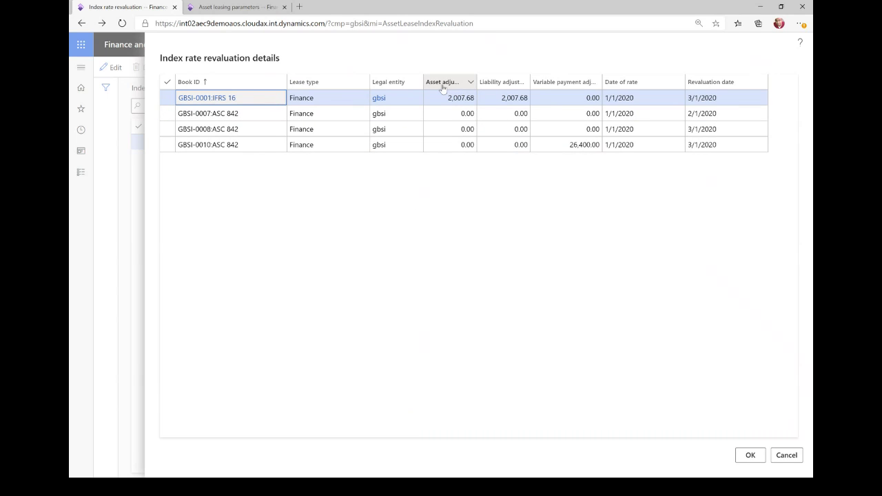
{"action": "mouse_move", "coordinate": [487, 86]}
{"action": "left_click", "coordinate": [568, 146]}
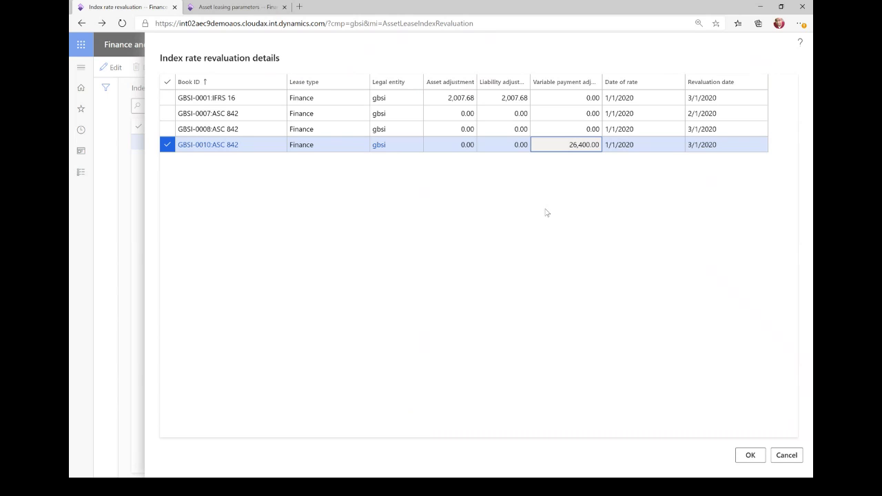
{"action": "left_click", "coordinate": [744, 460]}
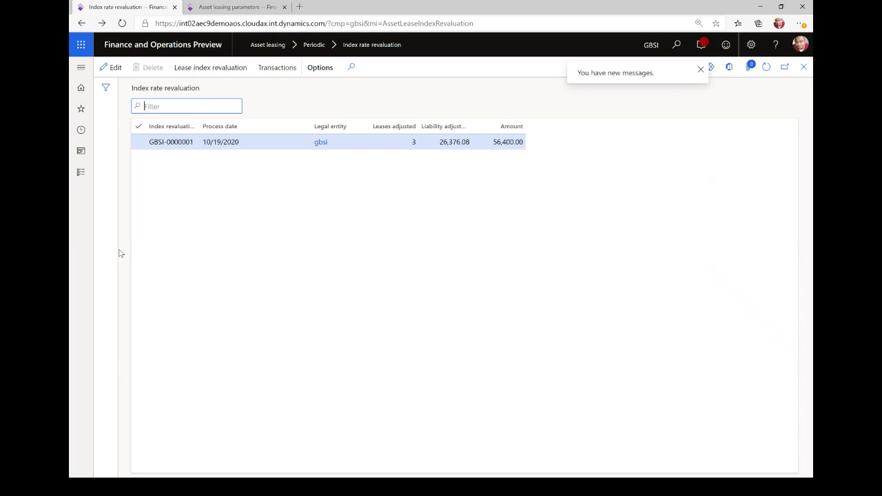
{"action": "left_click", "coordinate": [770, 70]}
Step: Open the books of lease GBSI-0001 from the lease summary and select its IFRS 16 book
{"action": "left_click", "coordinate": [81, 173]}
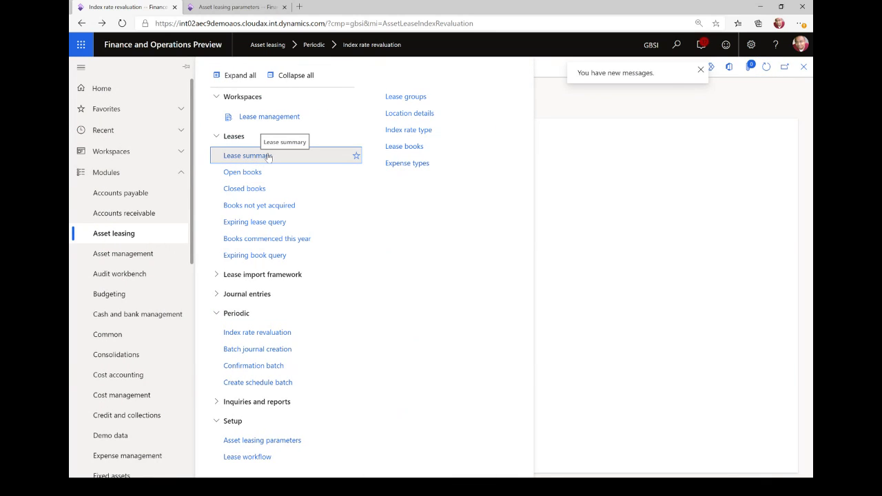
{"action": "left_click", "coordinate": [269, 157]}
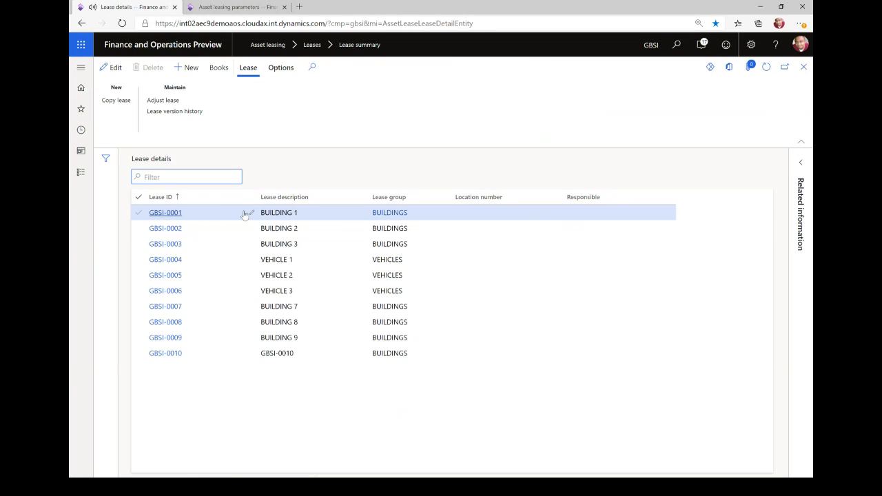
{"action": "left_click", "coordinate": [180, 216]}
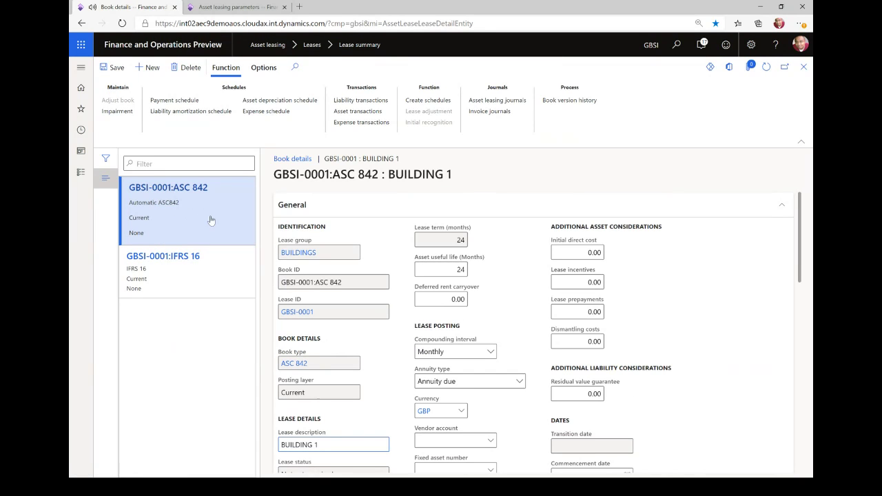
{"action": "left_click", "coordinate": [224, 272]}
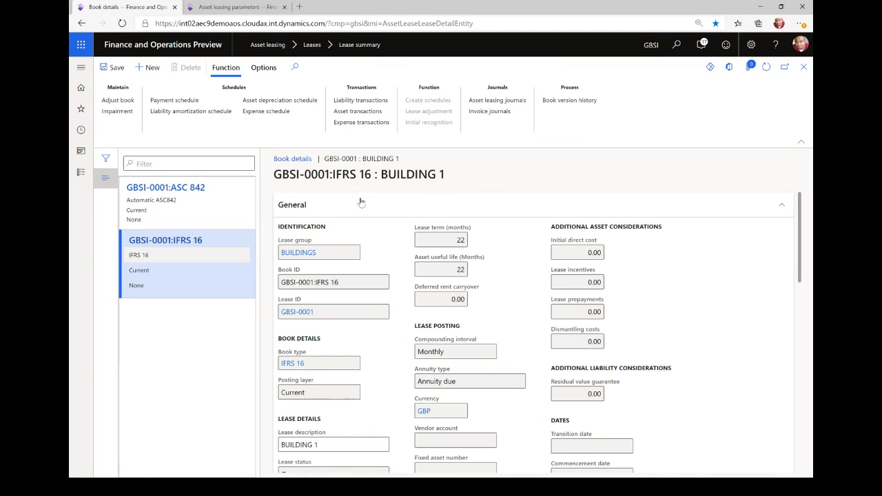
Step: Review the lines of the two most recent Initial Recognition Journals in the IFRS 16 book's asset leasing journals
{"action": "left_click", "coordinate": [501, 101]}
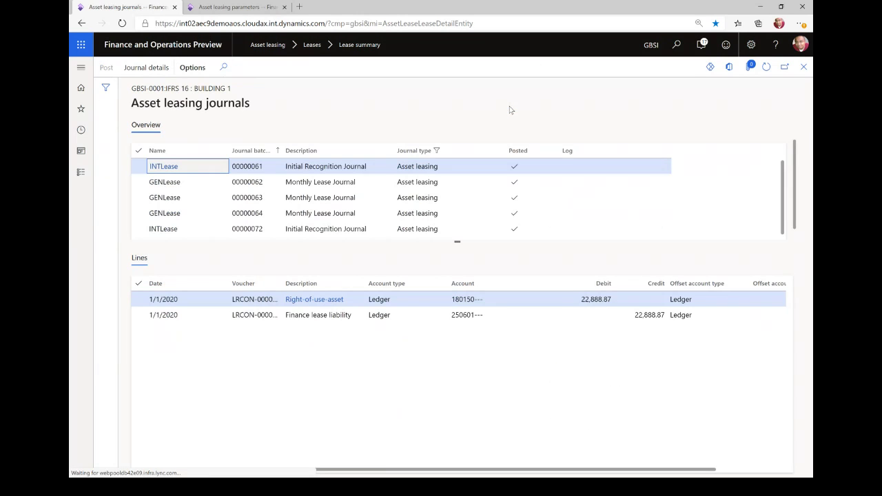
{"action": "left_click", "coordinate": [454, 233]}
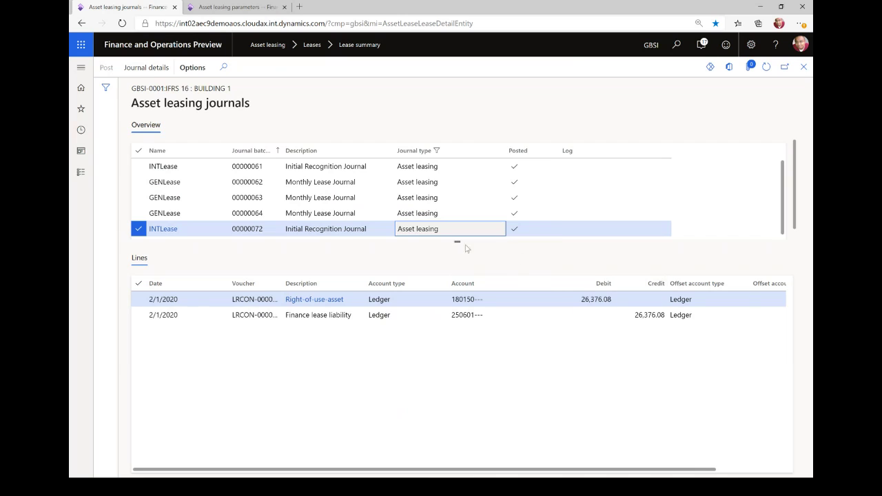
{"action": "left_click_drag", "start_coordinate": [456, 241], "coordinate": [457, 285]}
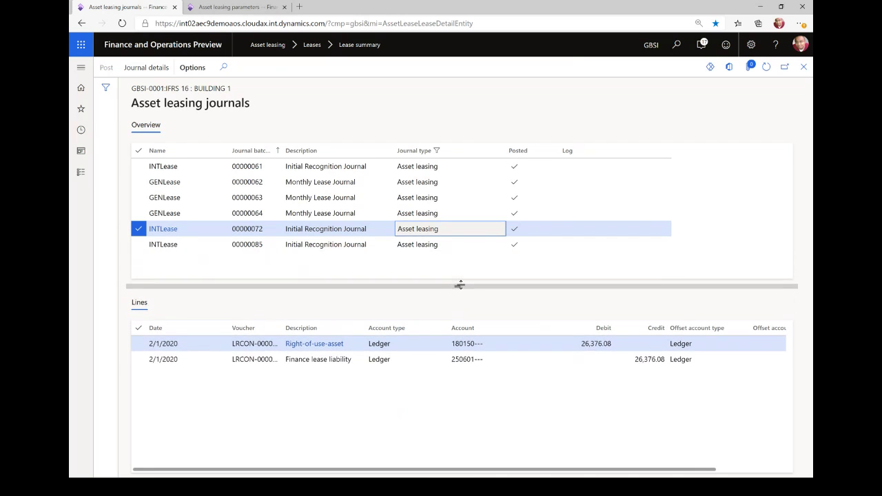
{"action": "left_click", "coordinate": [453, 244]}
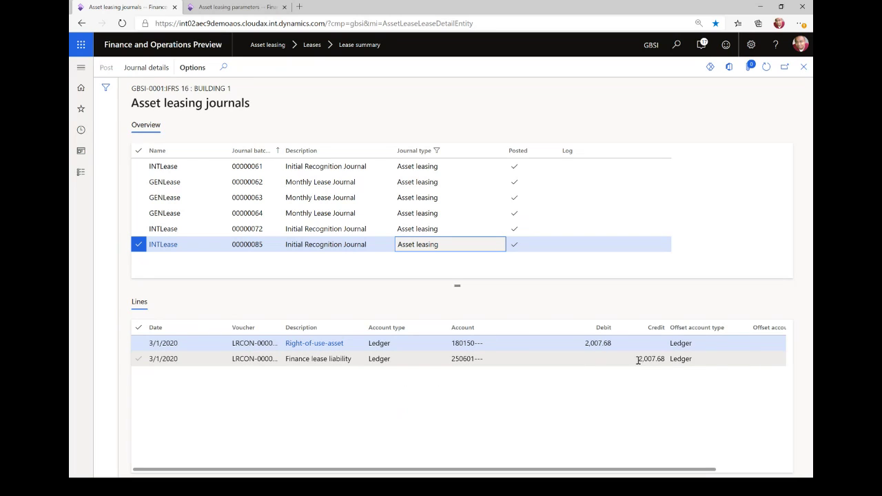
{"action": "left_click", "coordinate": [804, 66]}
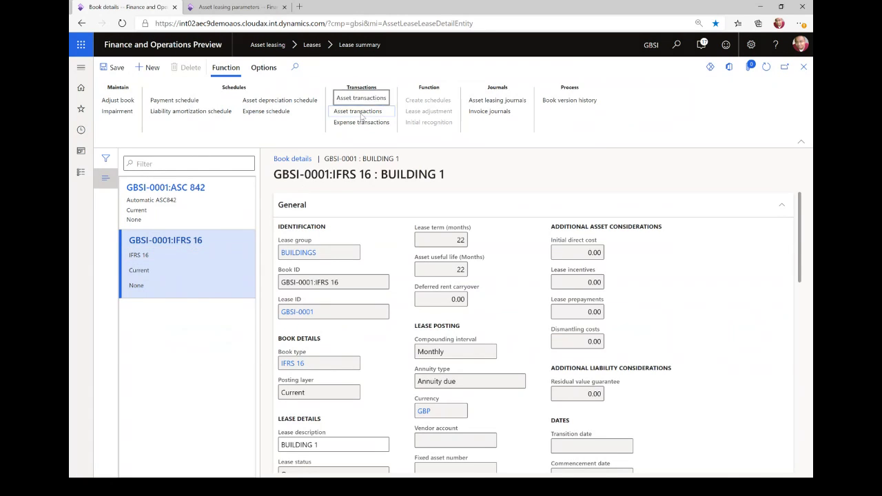
Step: Check the 3/1/2020 lease adjustment increase in the IFRS 16 book's right-of-use asset transactions and return to the lease list
{"action": "left_click", "coordinate": [358, 110]}
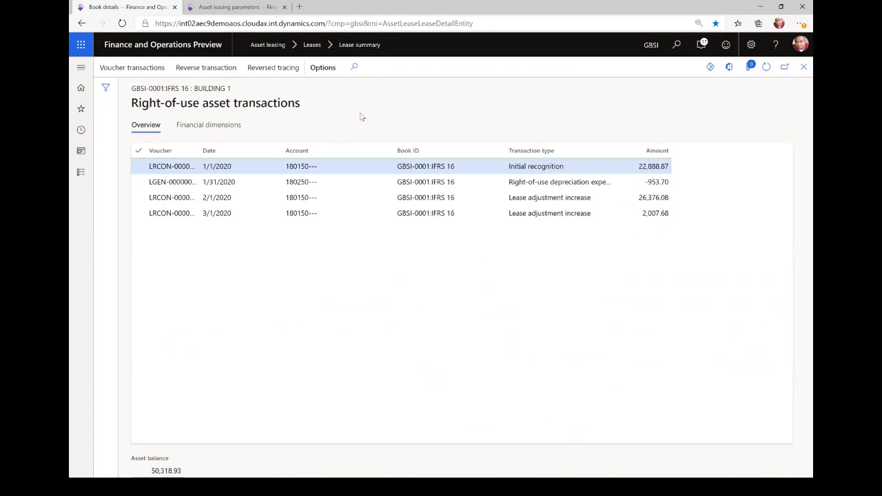
{"action": "left_click", "coordinate": [539, 213]}
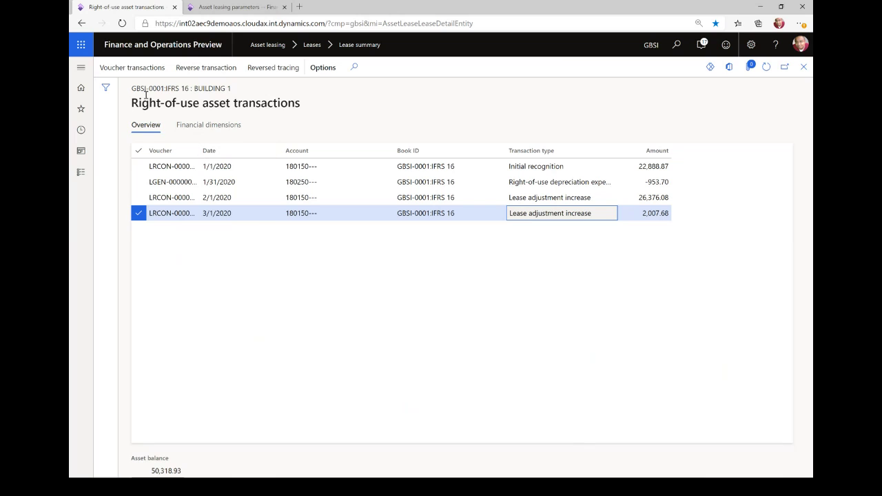
{"action": "left_click", "coordinate": [802, 67]}
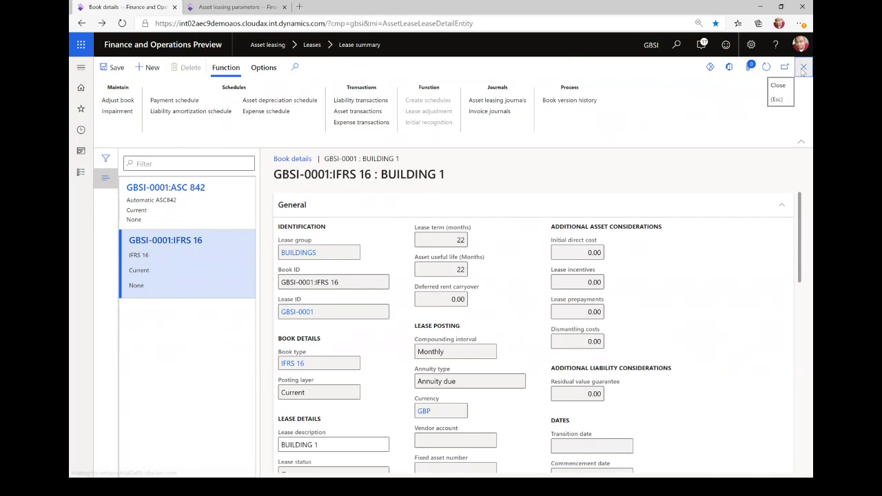
{"action": "left_click", "coordinate": [803, 67]}
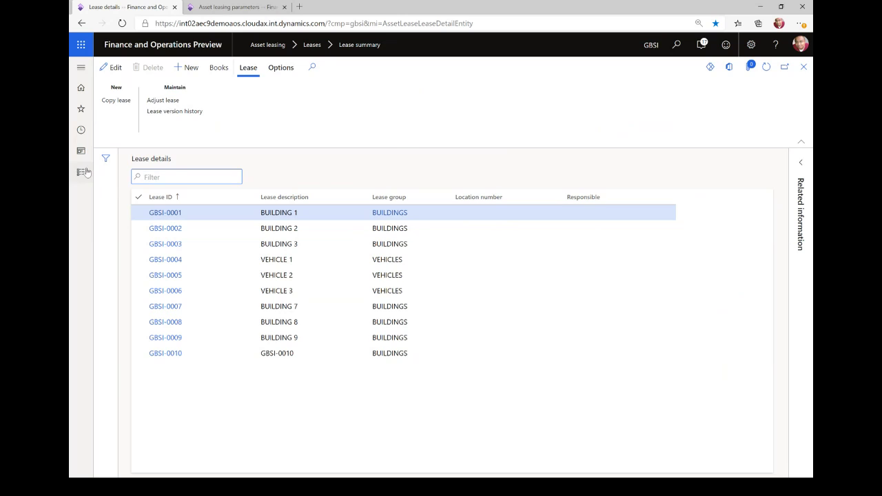
Step: Open lease GBSI-0010 from the lease list and display its ASC 842 book details
{"action": "left_click", "coordinate": [81, 172]}
{"action": "left_click", "coordinate": [679, 355]}
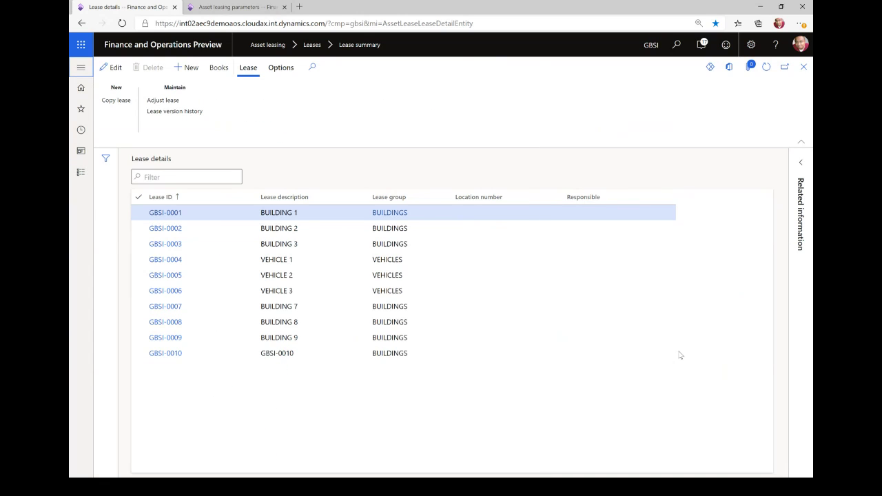
{"action": "left_click", "coordinate": [496, 352]}
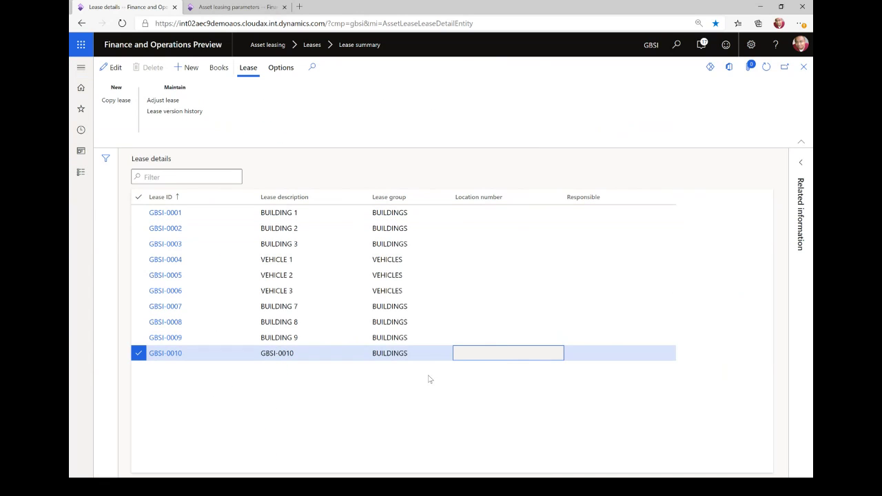
{"action": "left_click", "coordinate": [175, 356]}
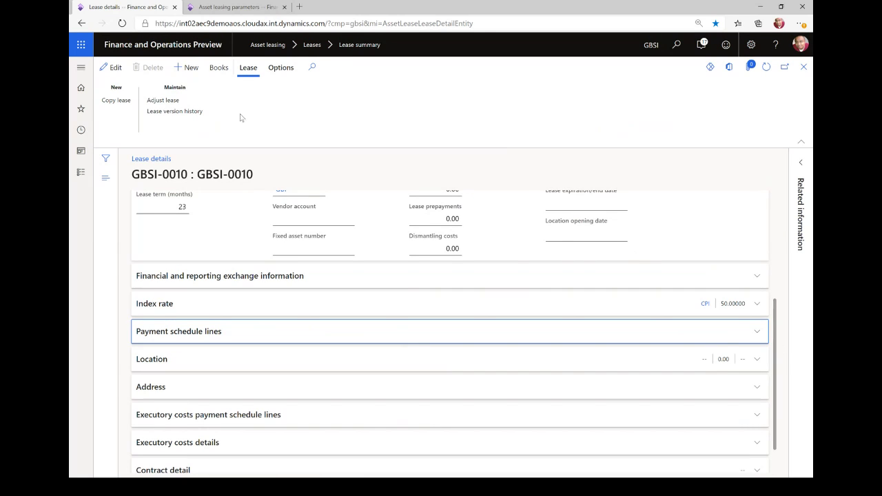
{"action": "left_click", "coordinate": [221, 71]}
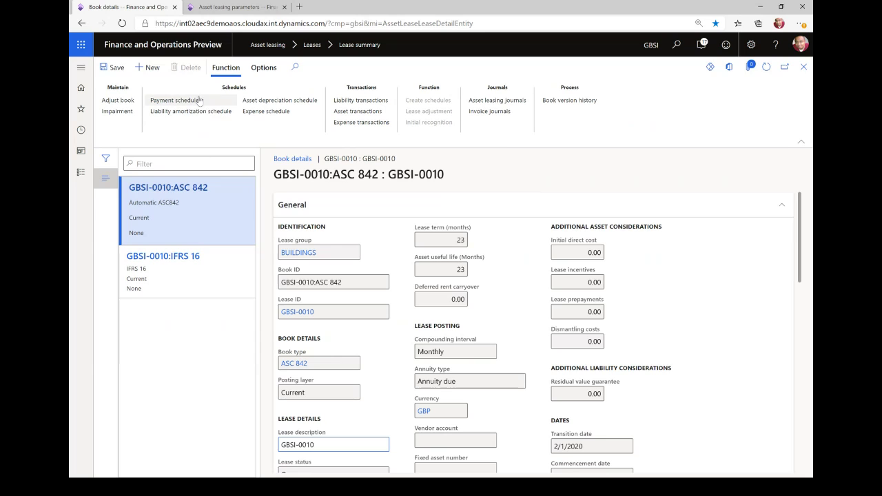
Step: Open the payment schedule of the ASC 842 book for lease GBSI-0010 and create the journal for the 3/1/2020 payment
{"action": "left_click", "coordinate": [175, 100]}
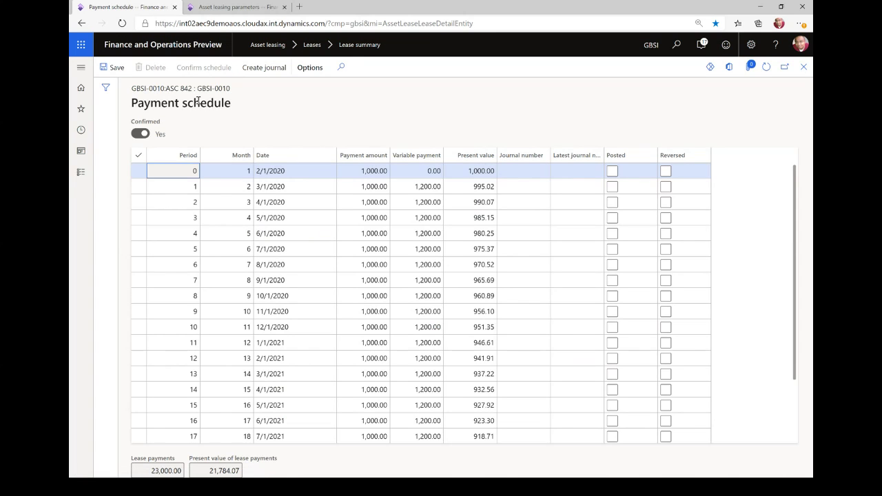
{"action": "left_click", "coordinate": [410, 186]}
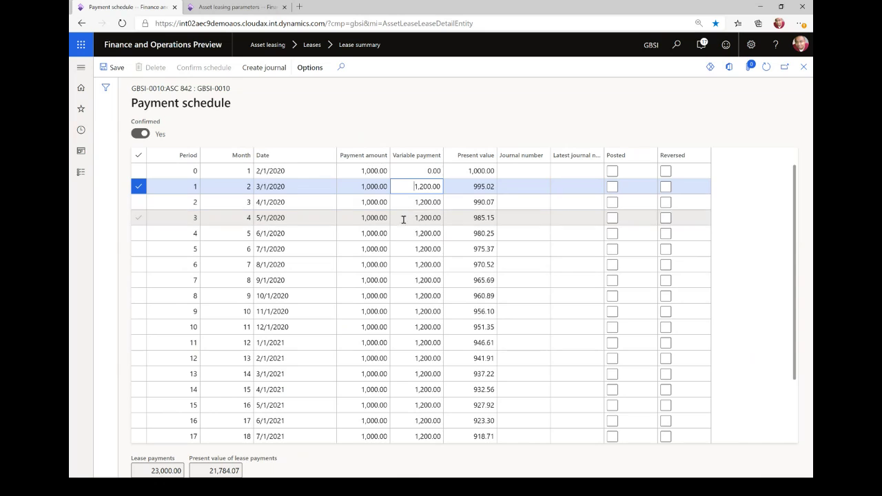
{"action": "left_click", "coordinate": [355, 202]}
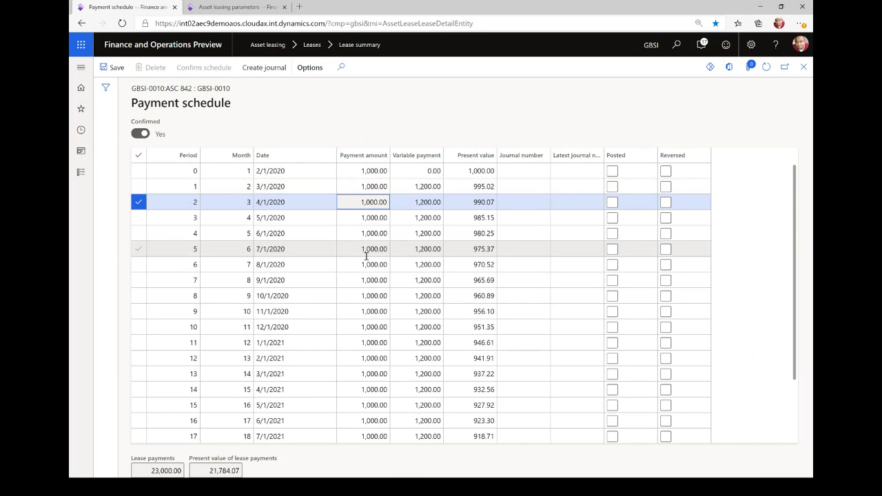
{"action": "scroll", "coordinate": [365, 262], "scroll_direction": "down", "scroll_amount": 2}
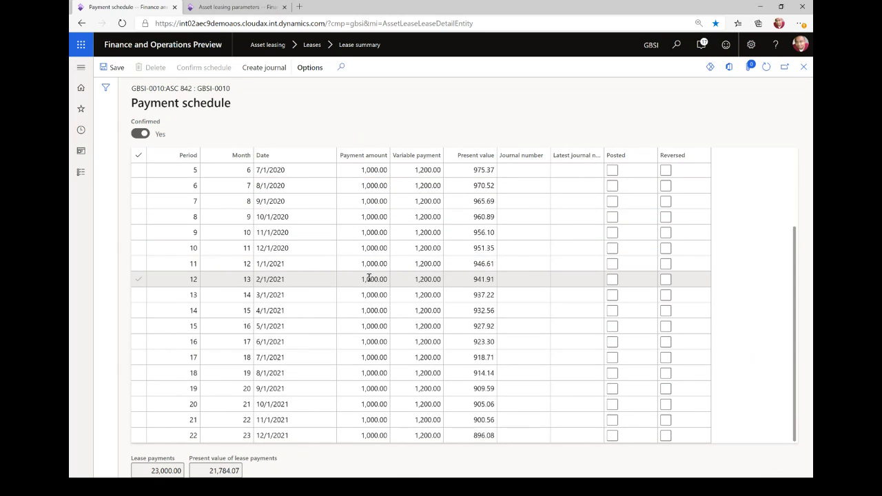
{"action": "scroll", "coordinate": [369, 278], "scroll_direction": "up", "scroll_amount": 2}
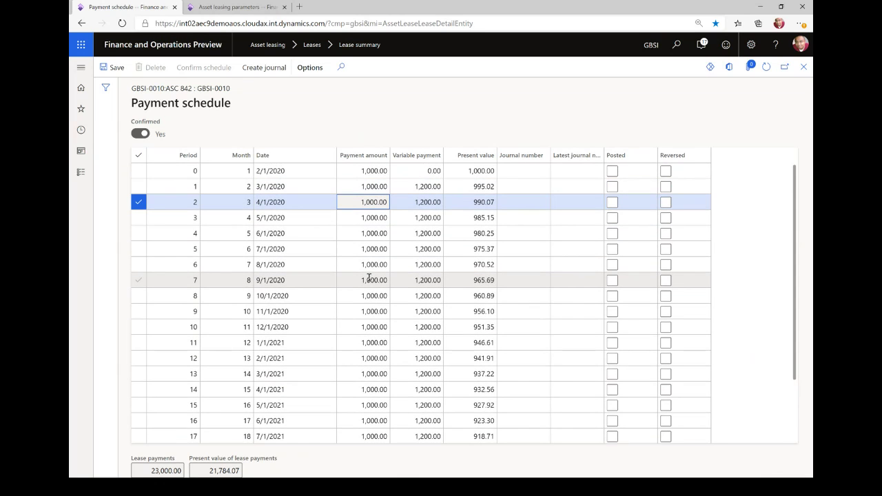
{"action": "left_click", "coordinate": [345, 186]}
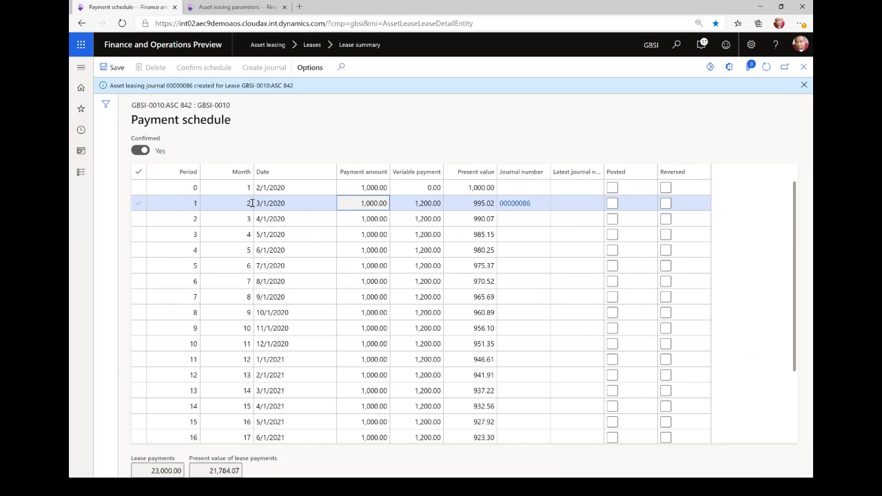
Step: Open the lines of the journal created for the 3/1/2020 payment and check the account name of each line
{"action": "left_click", "coordinate": [518, 204]}
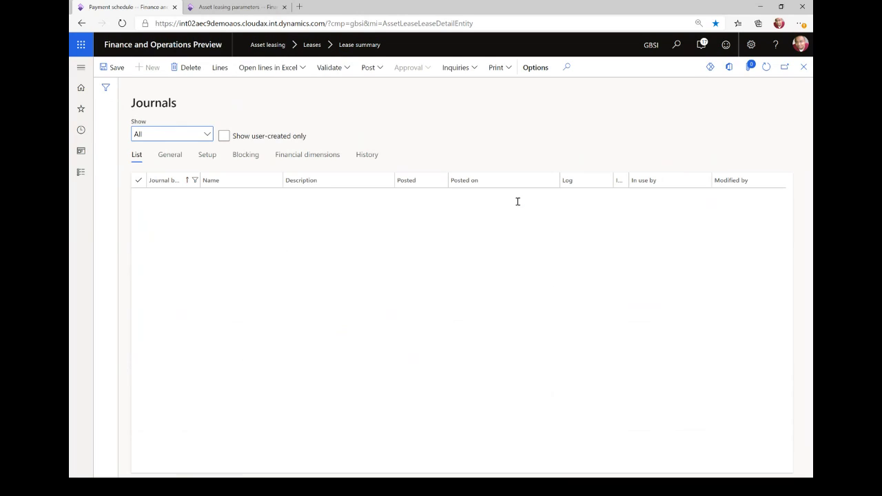
{"action": "left_click", "coordinate": [220, 68]}
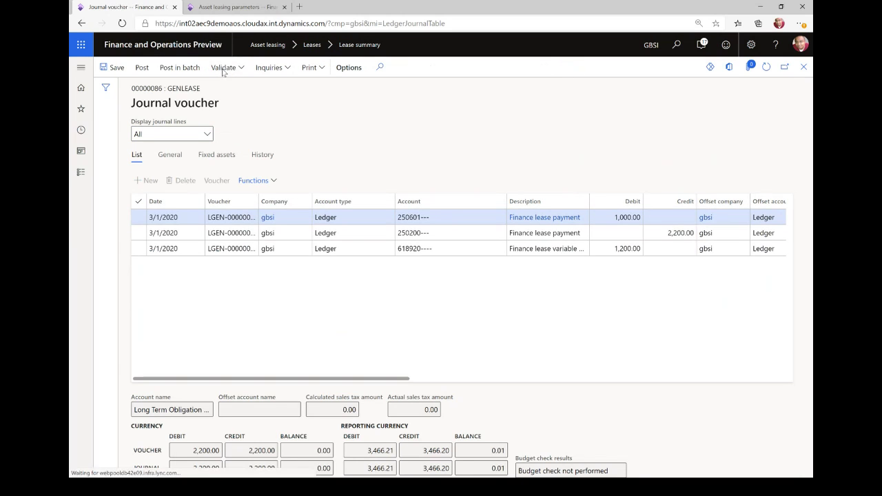
{"action": "scroll", "coordinate": [403, 382], "scroll_direction": "right", "scroll_amount": 2}
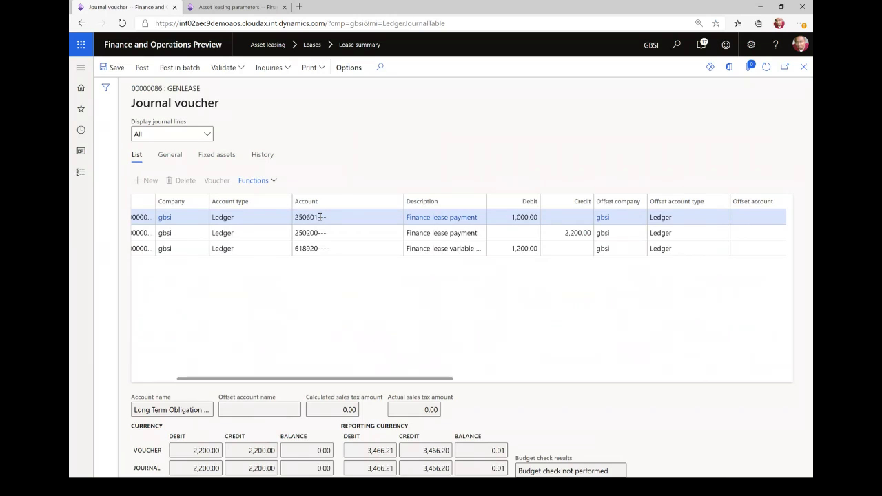
{"action": "mouse_move", "coordinate": [321, 218]}
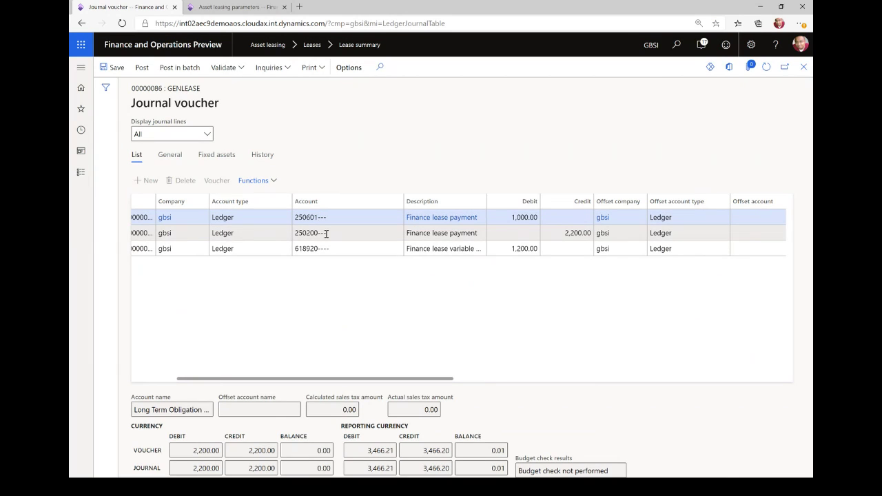
{"action": "left_click", "coordinate": [328, 233]}
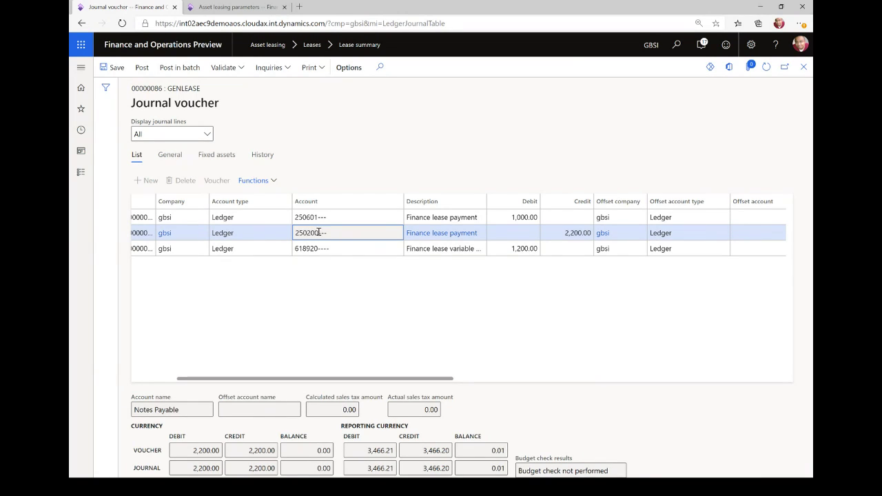
{"action": "left_click", "coordinate": [328, 248]}
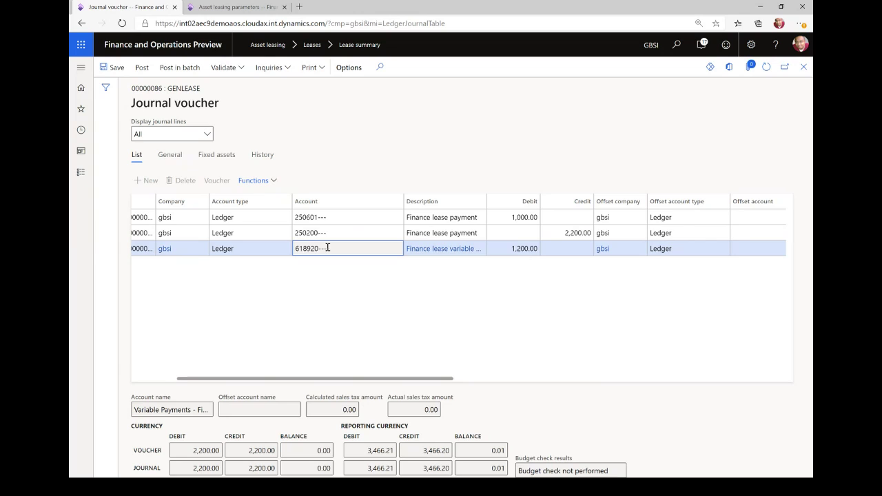
{"action": "left_click", "coordinate": [149, 410]}
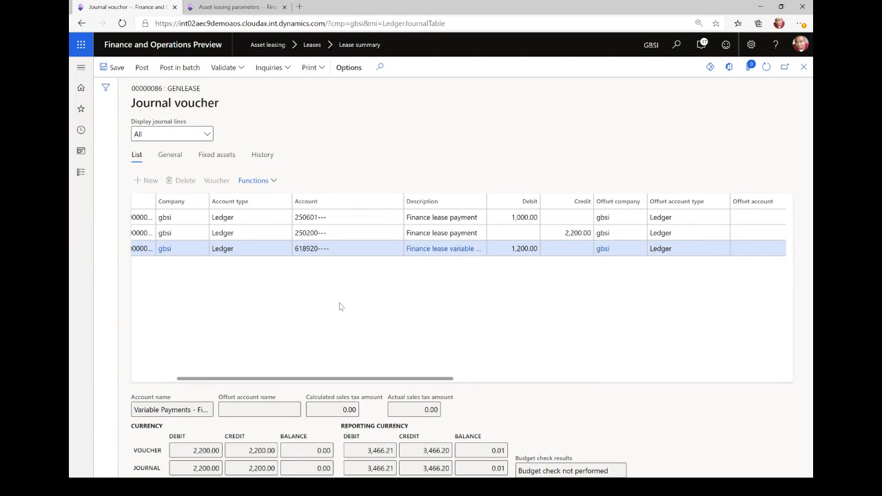
Step: Switch to the asset leasing parameters and review the posting types, book types and account codes available for the lease accounts
{"action": "left_click", "coordinate": [235, 9]}
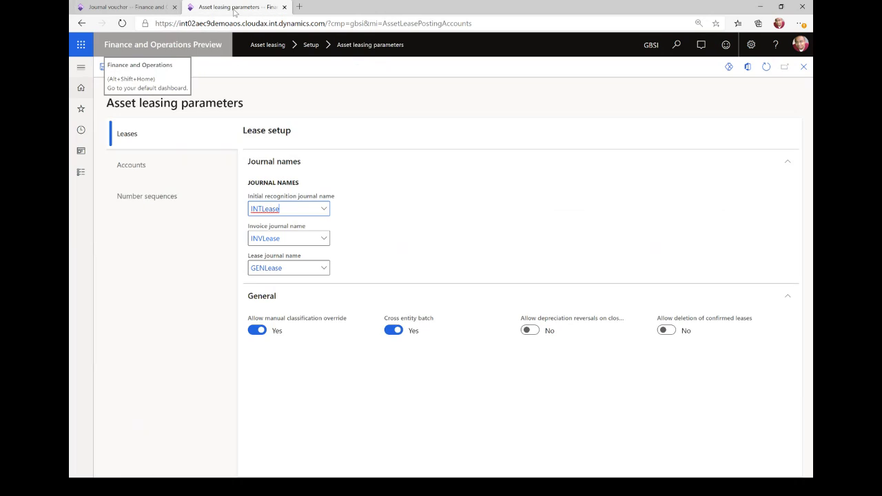
{"action": "left_click", "coordinate": [138, 172]}
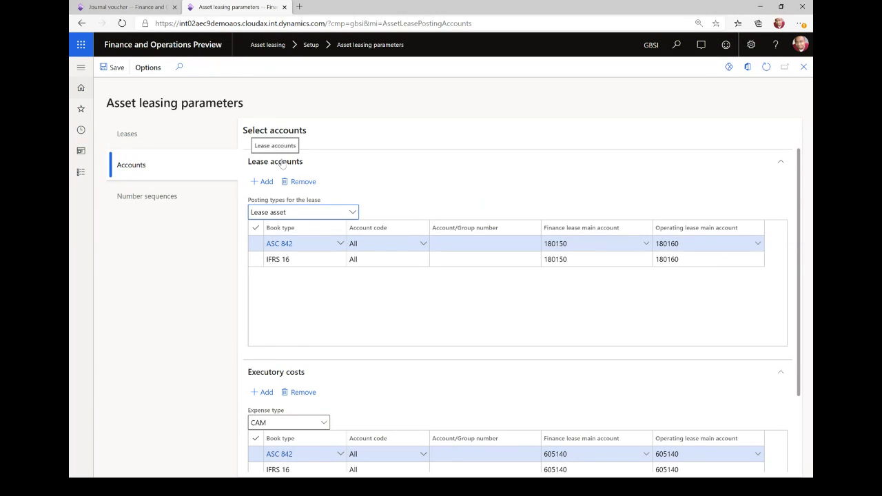
{"action": "left_click", "coordinate": [354, 214]}
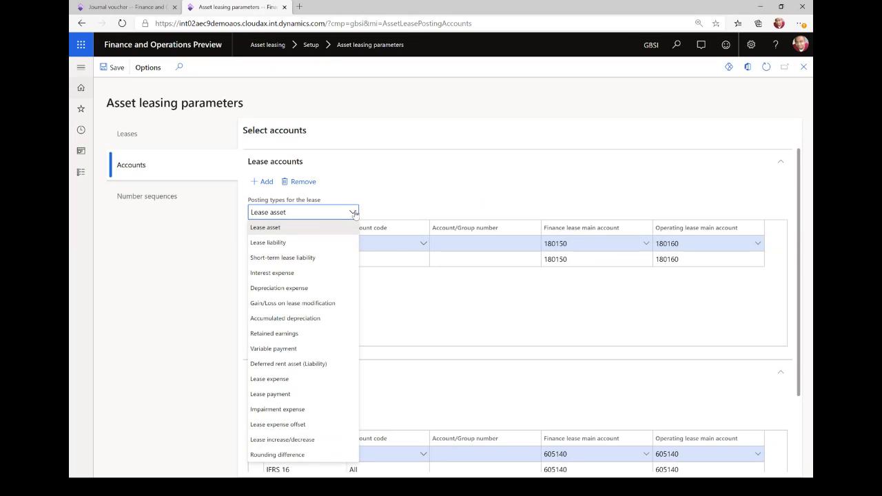
{"action": "left_click", "coordinate": [396, 295]}
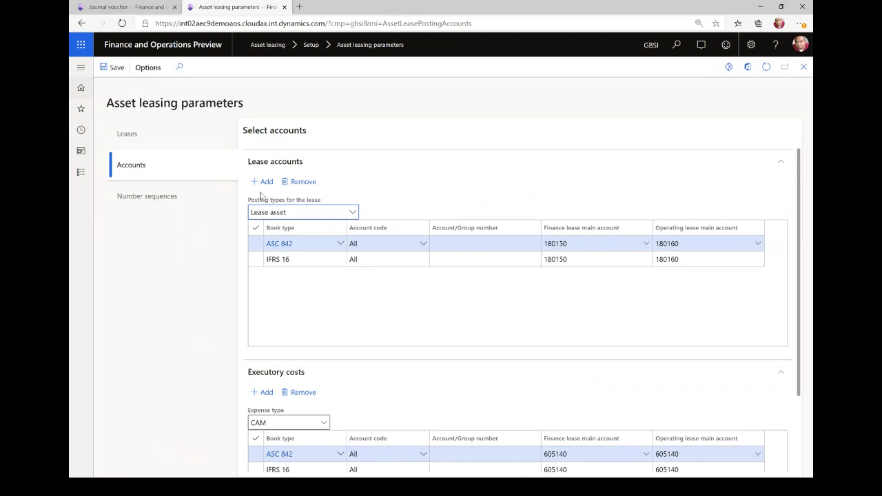
{"action": "left_click", "coordinate": [340, 247]}
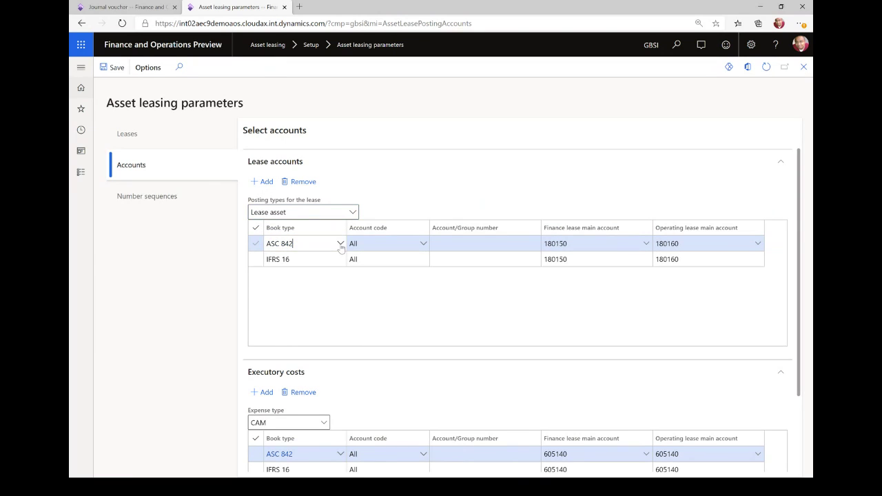
{"action": "left_click", "coordinate": [339, 244]}
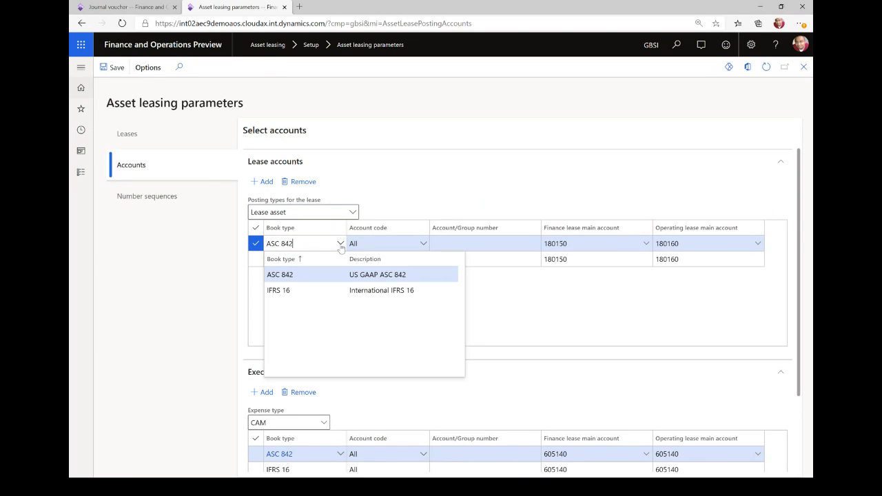
{"action": "left_click", "coordinate": [387, 246]}
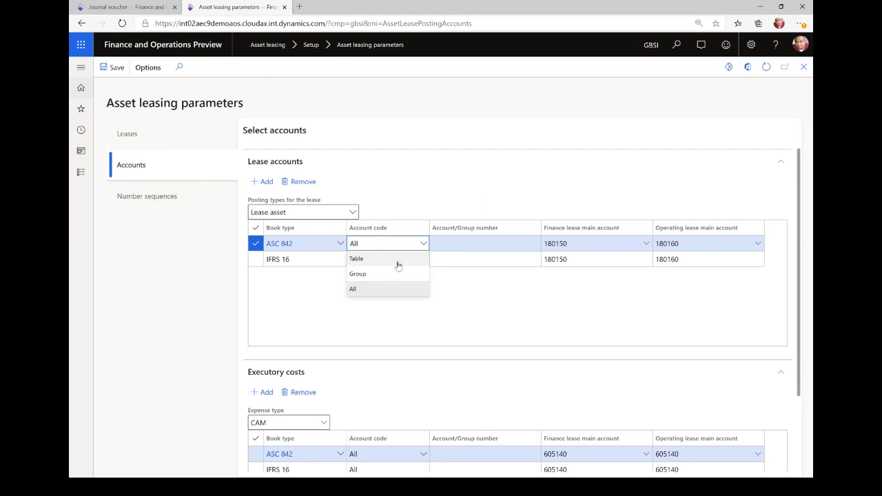
{"action": "left_click", "coordinate": [504, 335]}
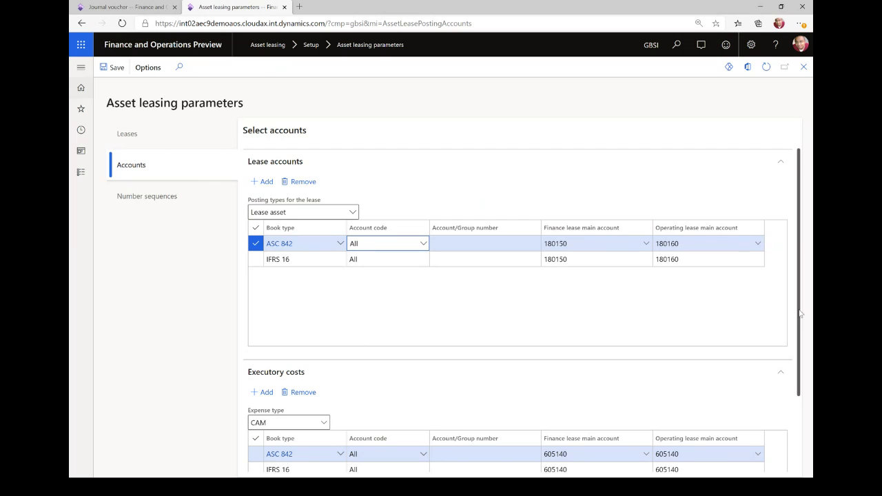
Step: Review the expense types available for the executory costs accounts in the asset leasing parameters
{"action": "left_click_drag", "start_coordinate": [799, 314], "coordinate": [799, 383]}
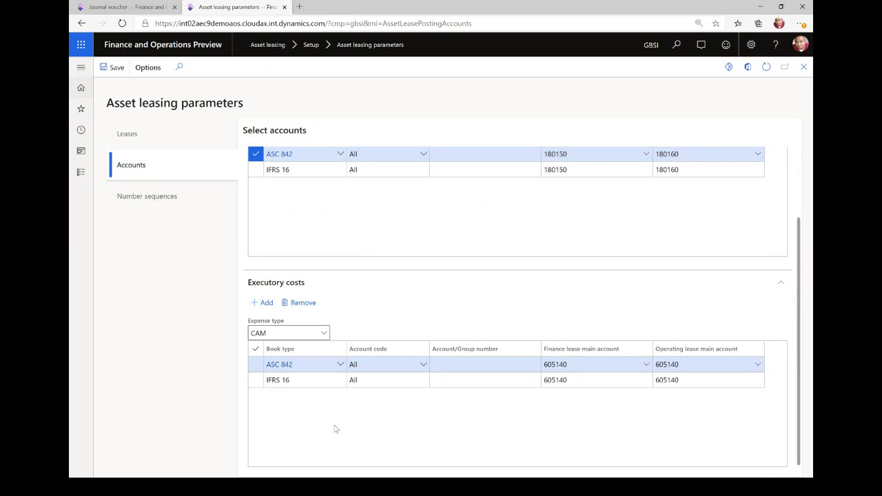
{"action": "left_click", "coordinate": [318, 336]}
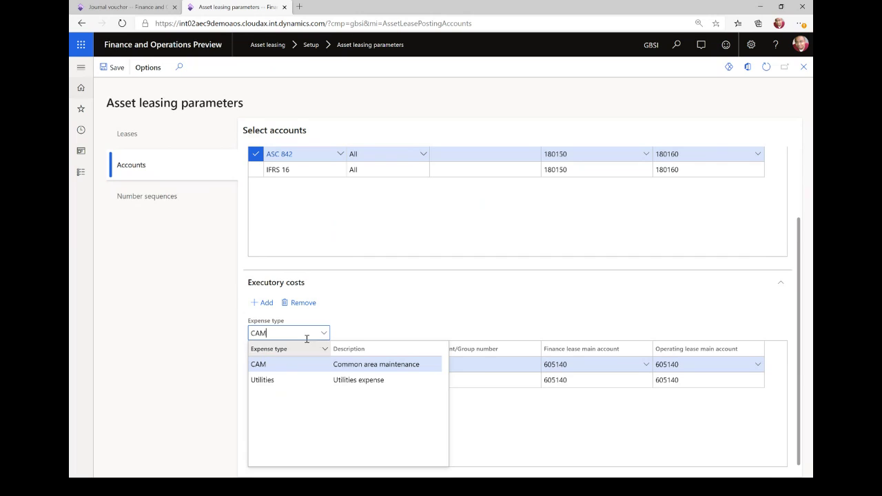
{"action": "left_click", "coordinate": [361, 329]}
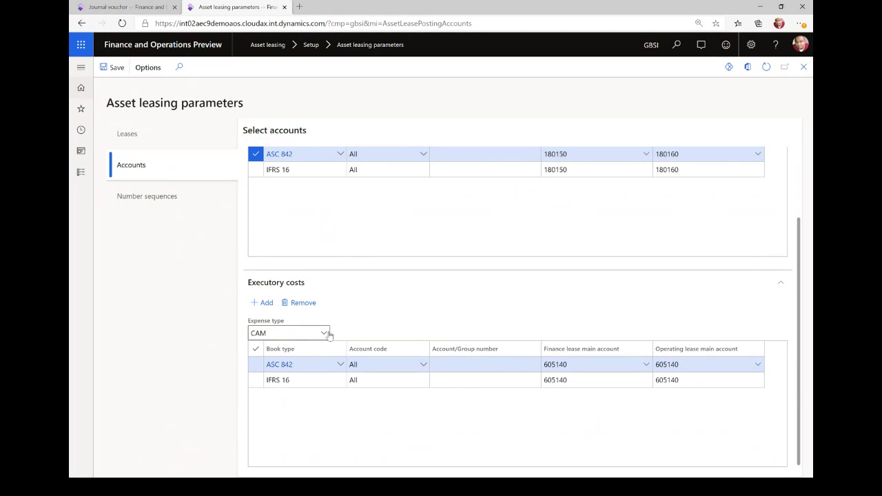
{"action": "left_click", "coordinate": [324, 333]}
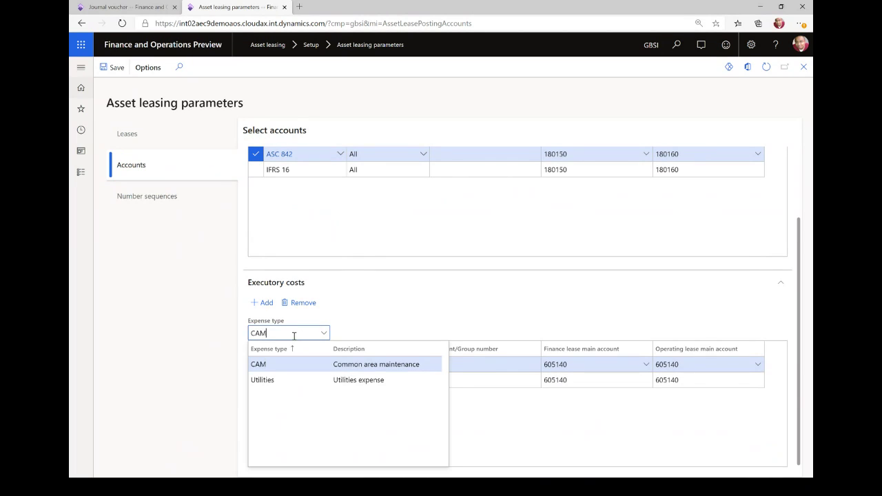
{"action": "left_click", "coordinate": [345, 335]}
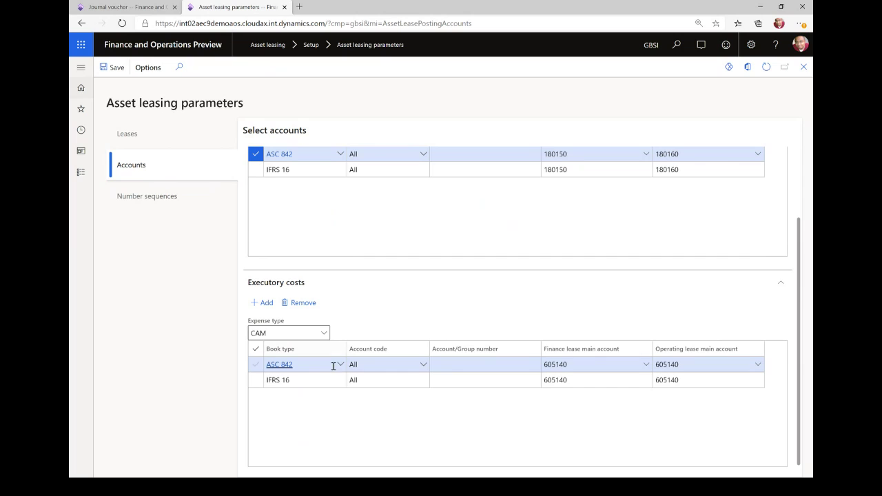
Step: Open the Expense types setup page of the Asset leasing module
{"action": "left_click", "coordinate": [81, 171]}
{"action": "left_click", "coordinate": [117, 235]}
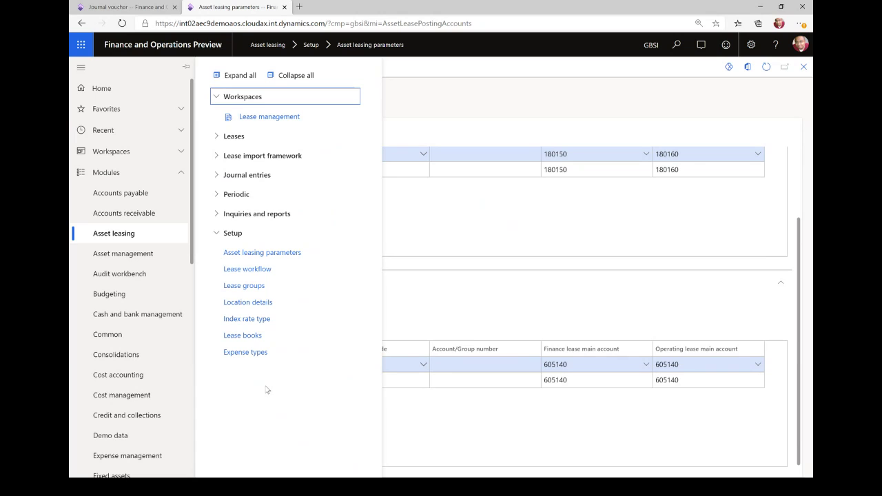
{"action": "left_click", "coordinate": [261, 353]}
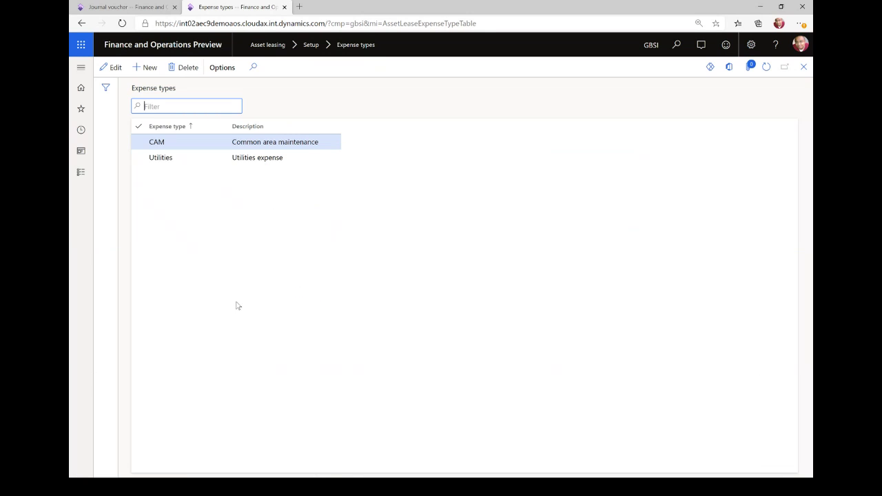
Step: Examine the Leases, Periodic, Inquiries and reports, and Lease import framework entries of the Asset leasing module
{"action": "left_click", "coordinate": [80, 174]}
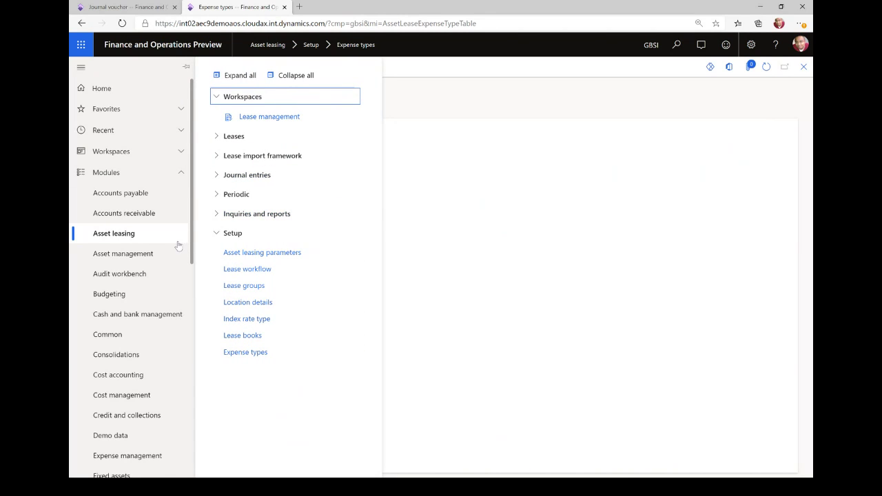
{"action": "left_click", "coordinate": [242, 140]}
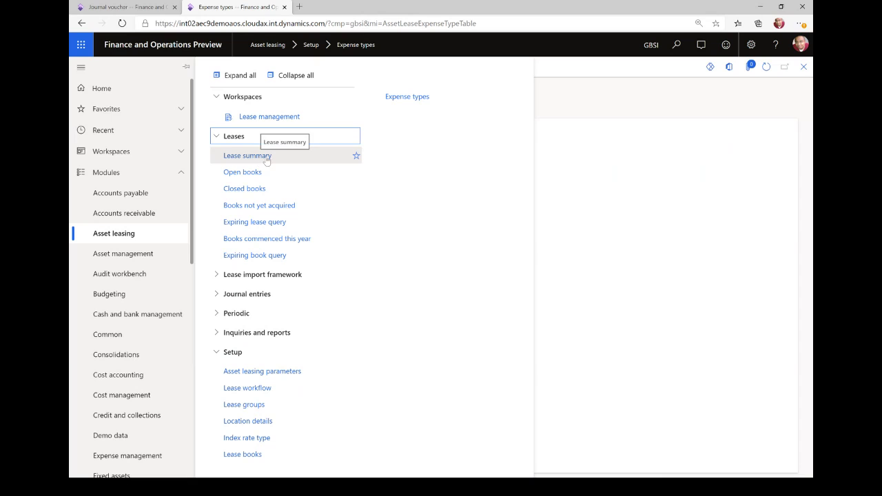
{"action": "left_click", "coordinate": [235, 315]}
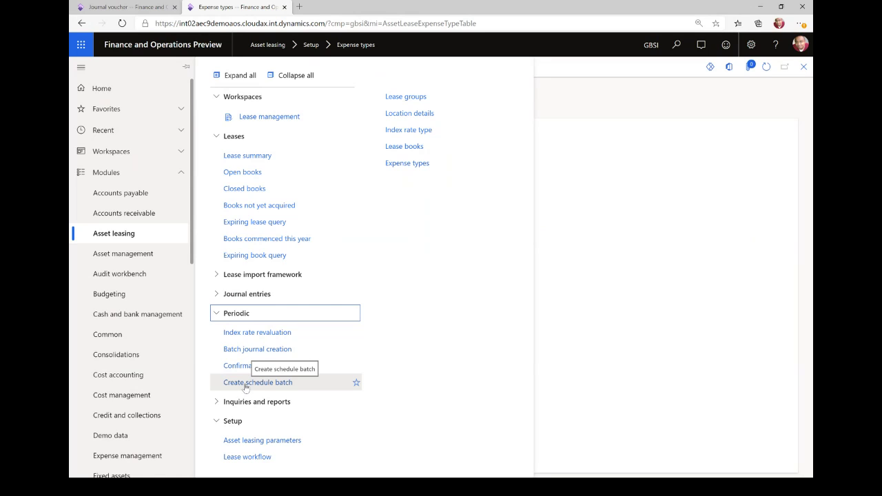
{"action": "left_click", "coordinate": [218, 316]}
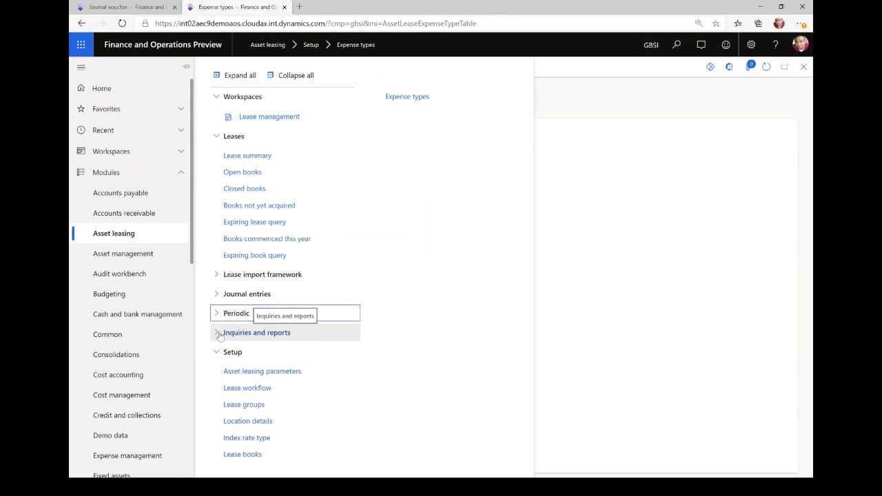
{"action": "left_click", "coordinate": [219, 334]}
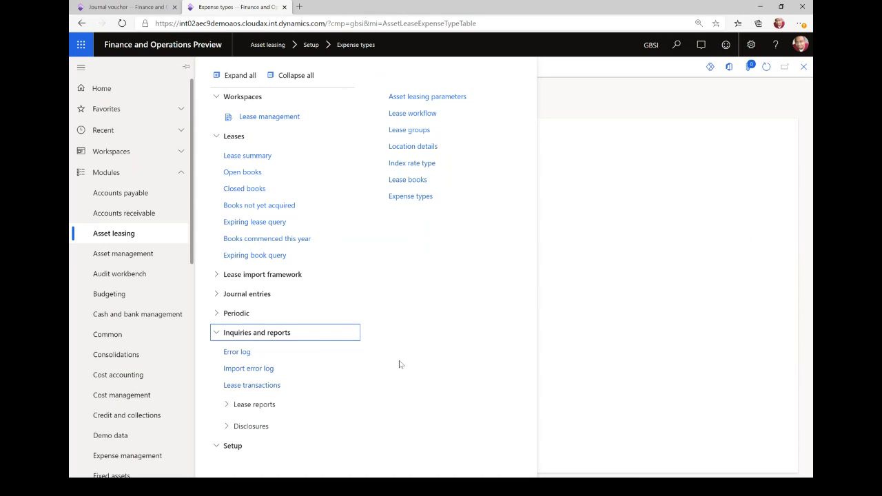
{"action": "left_click", "coordinate": [213, 333]}
{"action": "left_click", "coordinate": [214, 278]}
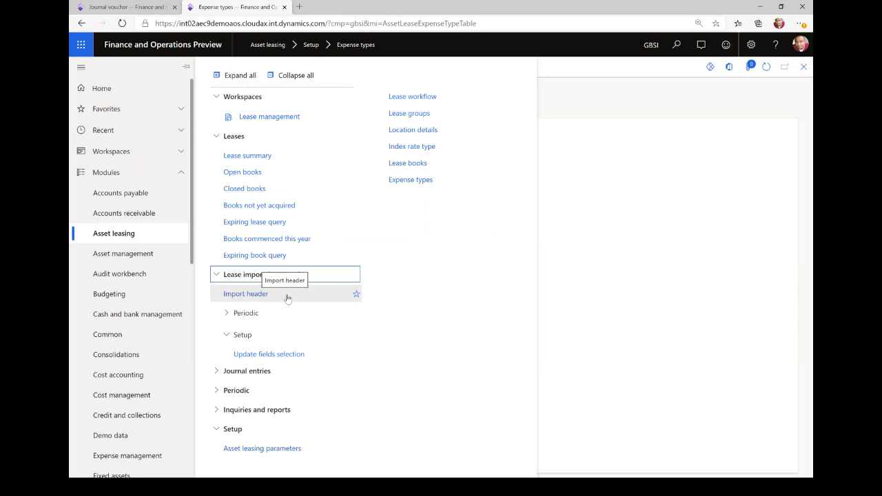
Step: Open the IMPORT data project from the Data management workspace to view its selected staging entities
{"action": "left_click", "coordinate": [168, 155]}
{"action": "scroll", "coordinate": [157, 341], "scroll_direction": "down", "scroll_amount": 5}
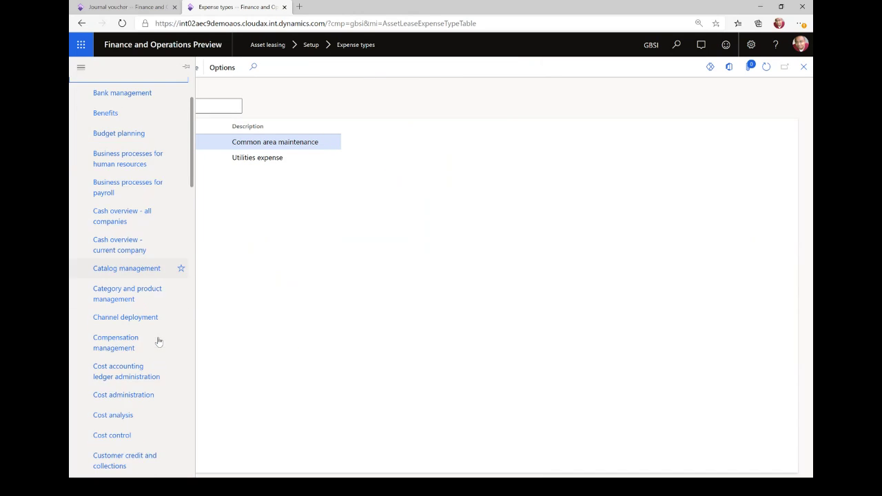
{"action": "scroll", "coordinate": [145, 386], "scroll_direction": "down", "scroll_amount": 3}
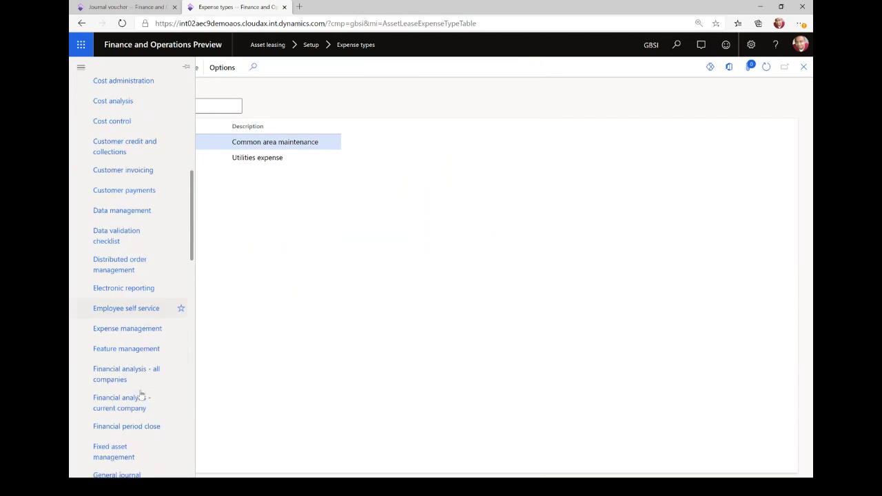
{"action": "scroll", "coordinate": [140, 399], "scroll_direction": "down", "scroll_amount": 2}
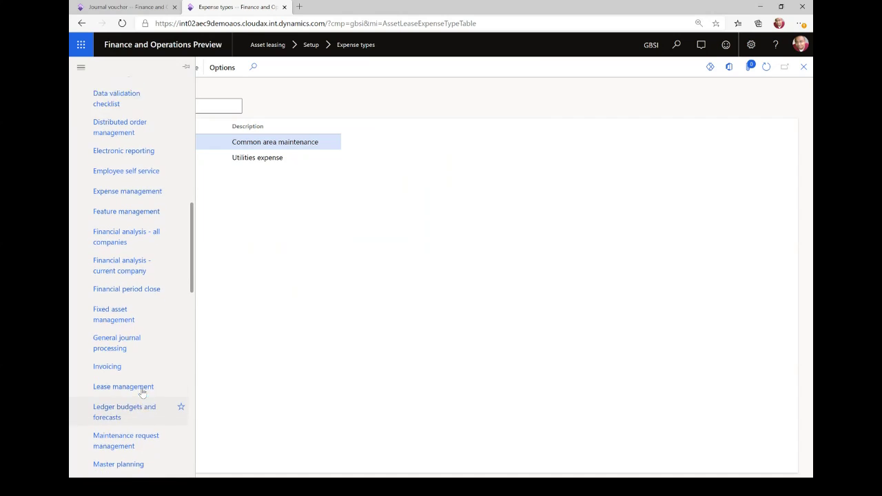
{"action": "scroll", "coordinate": [144, 390], "scroll_direction": "up", "scroll_amount": 1}
{"action": "left_click", "coordinate": [115, 122]}
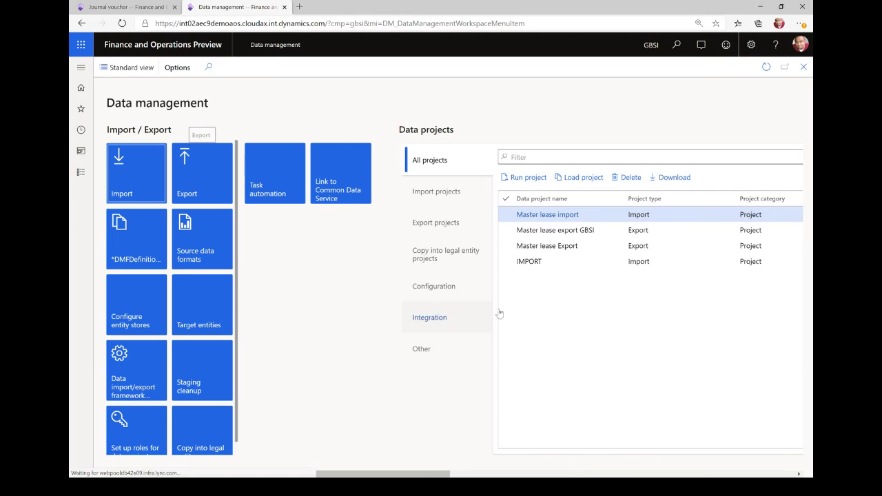
{"action": "left_click", "coordinate": [533, 262]}
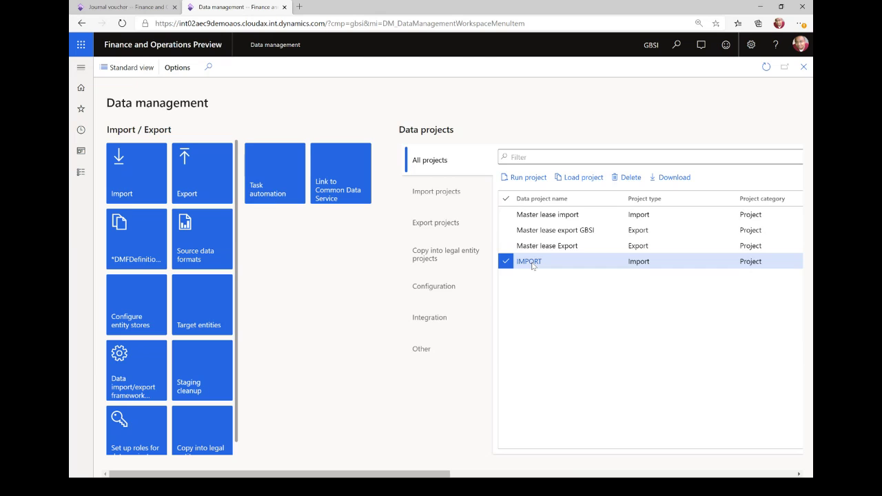
{"action": "left_click", "coordinate": [529, 262]}
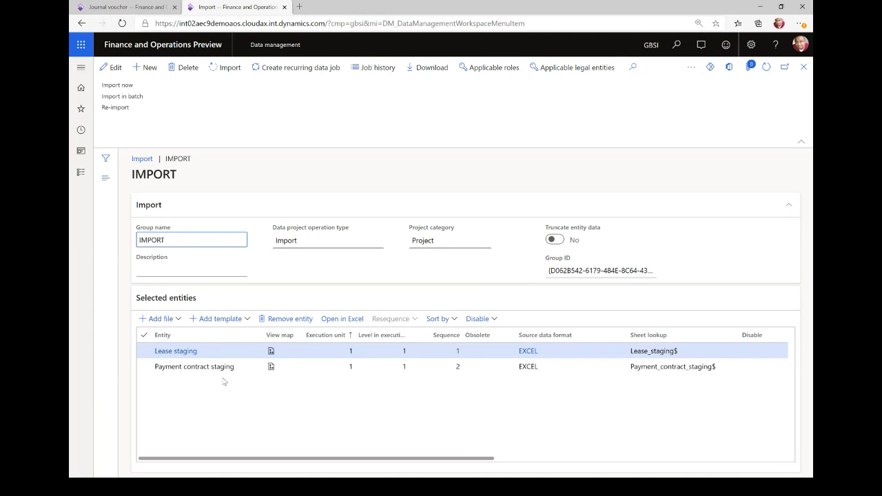
Step: Open the staging data of the 10/19/2020 01:09:14 PM import from the lease import header list of Asset leasing
{"action": "left_click", "coordinate": [81, 173]}
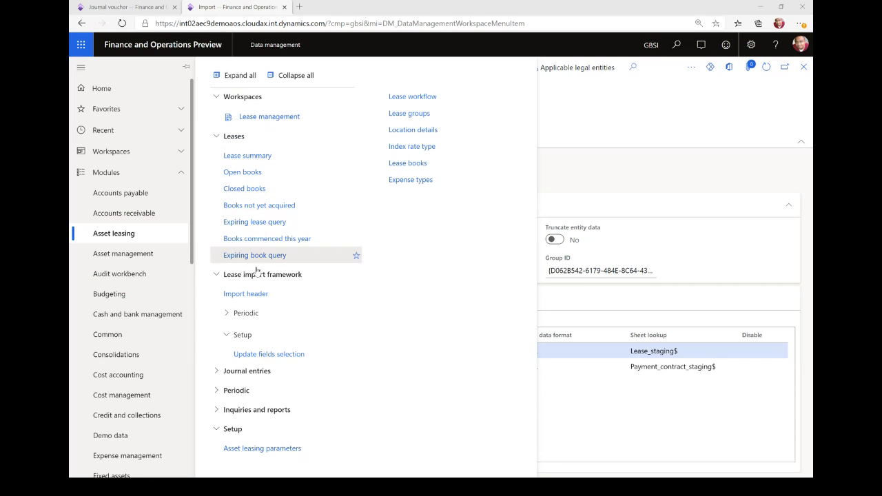
{"action": "left_click", "coordinate": [273, 291]}
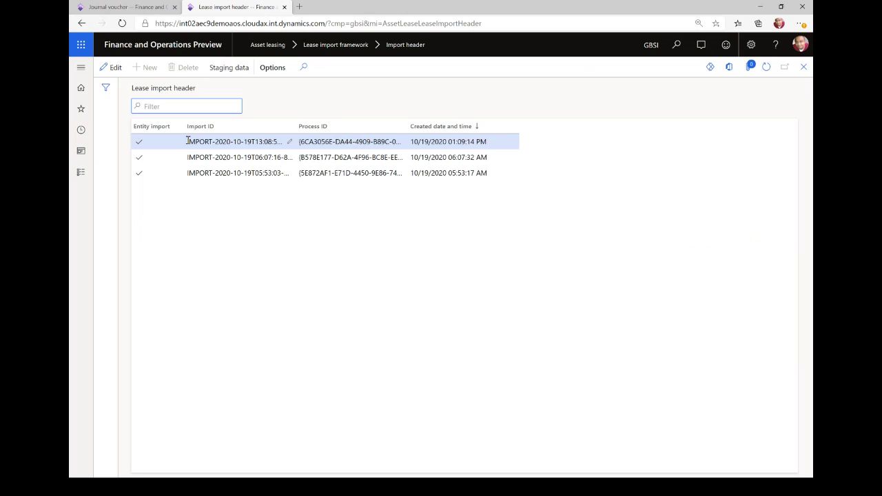
{"action": "left_click_drag", "start_coordinate": [187, 140], "coordinate": [252, 142]}
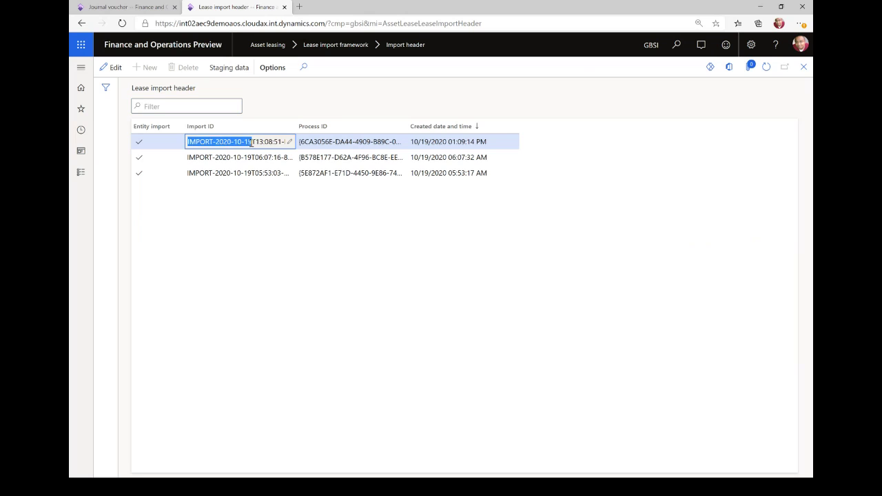
{"action": "left_click", "coordinate": [228, 67]}
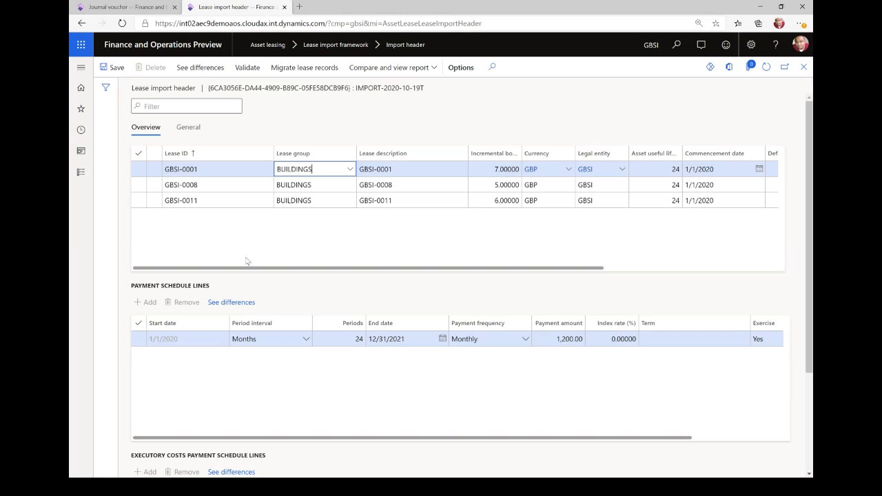
Step: Narrow the Lease ID, Lease group, Lease description and Currency columns of the lease staging grid
{"action": "scroll", "coordinate": [251, 269], "scroll_direction": "right", "scroll_amount": 5}
{"action": "scroll", "coordinate": [241, 270], "scroll_direction": "left", "scroll_amount": 5}
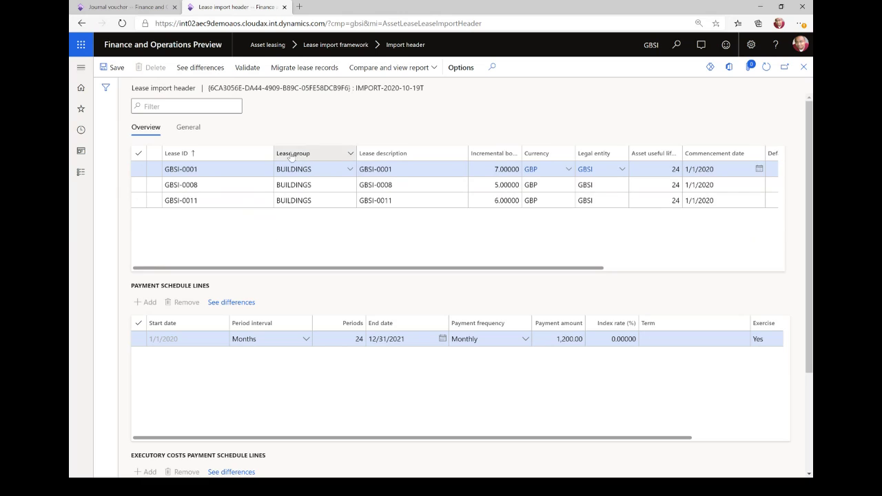
{"action": "left_click_drag", "start_coordinate": [273, 153], "coordinate": [212, 146]}
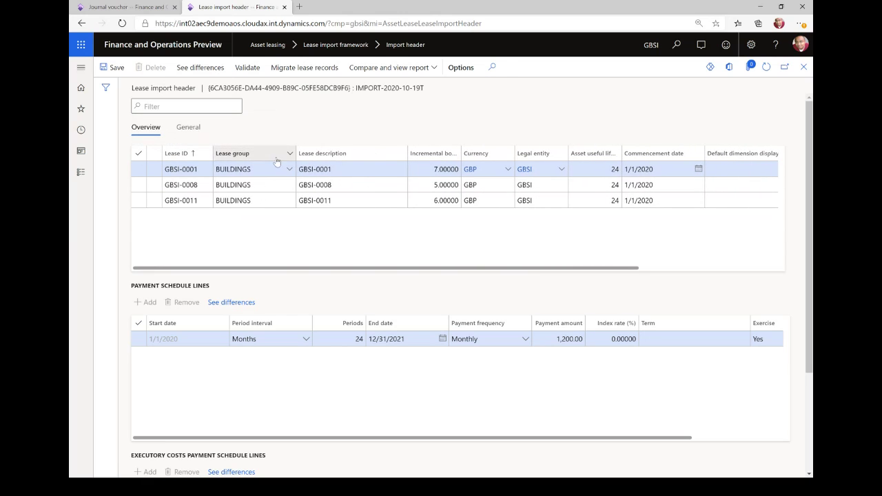
{"action": "left_click_drag", "start_coordinate": [296, 152], "coordinate": [274, 153]}
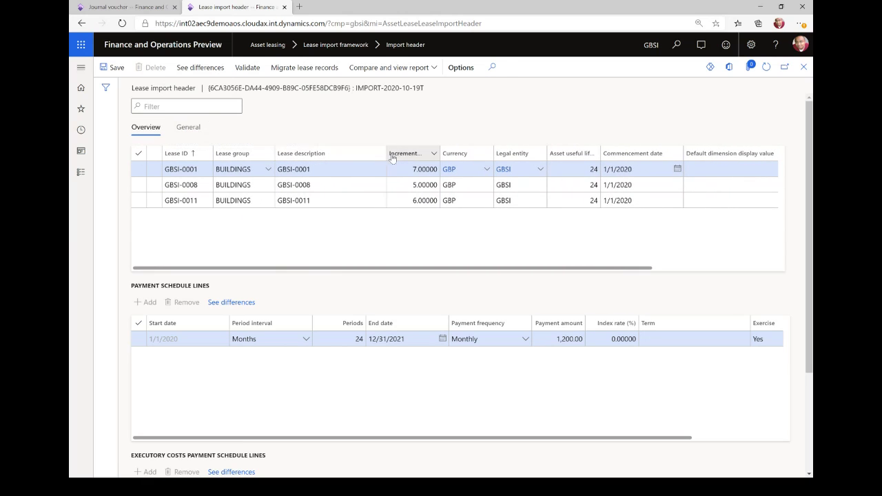
{"action": "left_click_drag", "start_coordinate": [386, 153], "coordinate": [336, 153]}
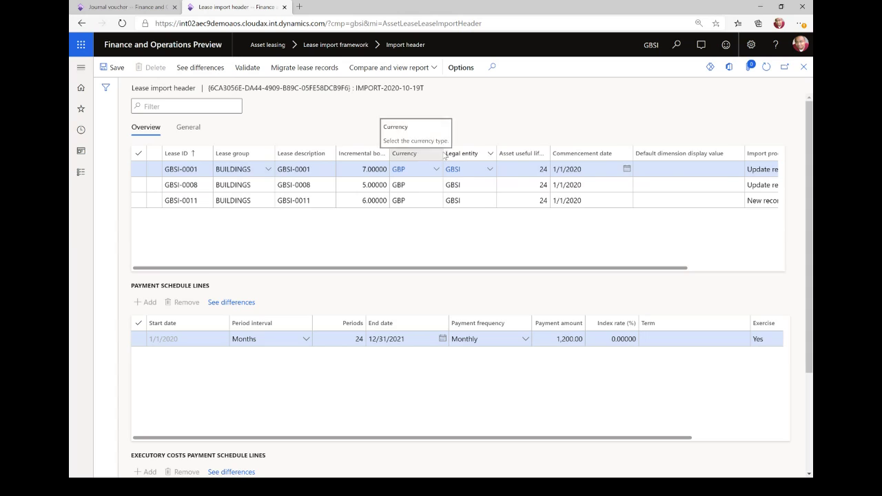
{"action": "left_click_drag", "start_coordinate": [443, 153], "coordinate": [424, 153]}
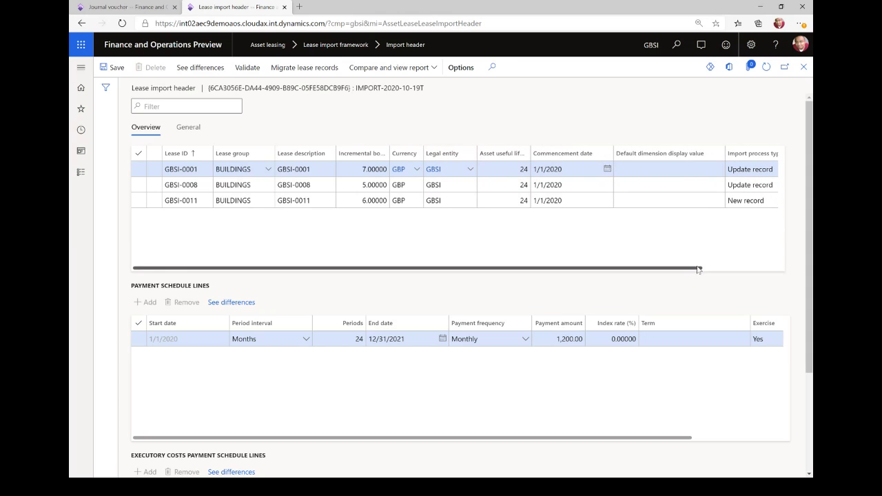
Step: Review the import process types available for staged lease GBSI-0001 without changing the selection
{"action": "left_click_drag", "start_coordinate": [708, 267], "coordinate": [781, 268]}
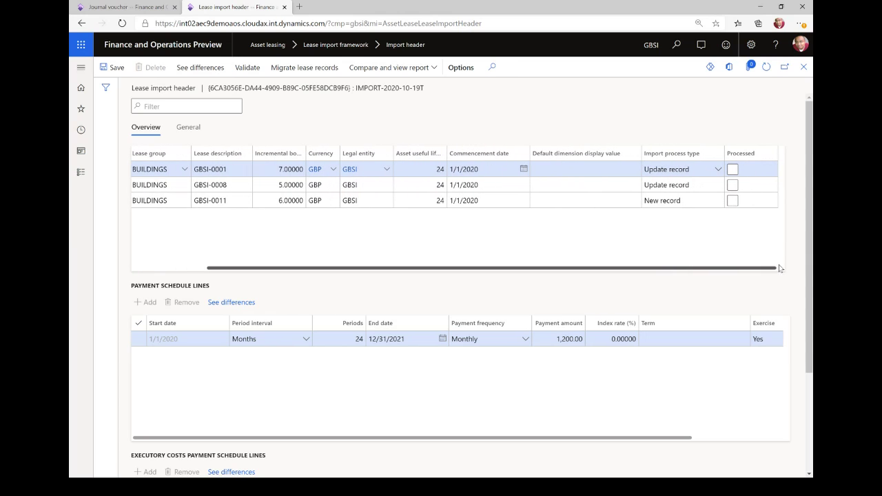
{"action": "left_click", "coordinate": [718, 169]}
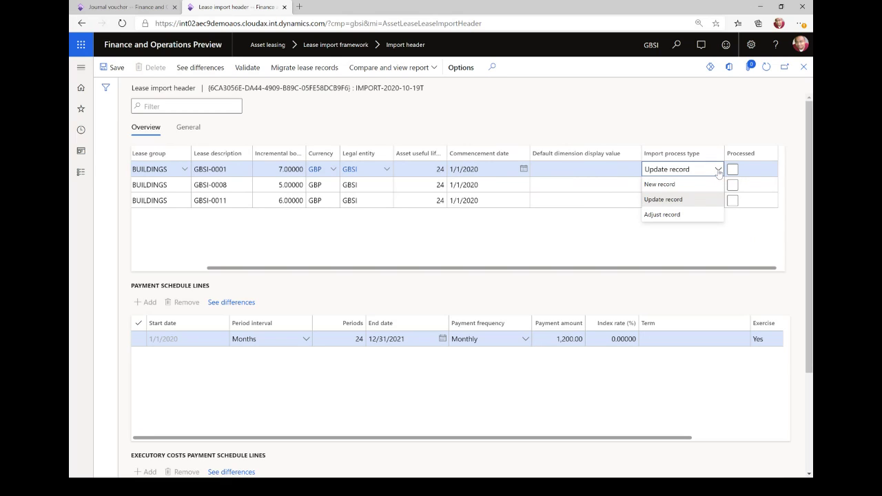
{"action": "left_click", "coordinate": [624, 231]}
{"action": "left_click_drag", "start_coordinate": [614, 273], "coordinate": [505, 272]}
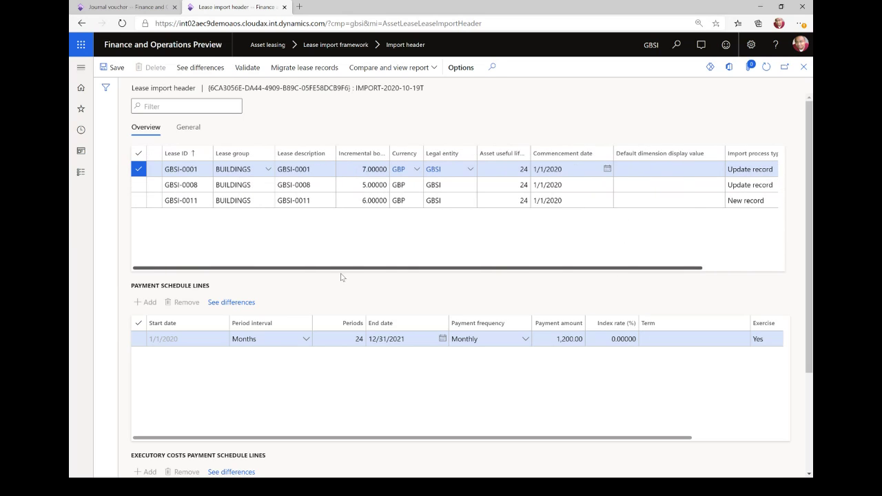
Step: Compare the old and new import values of lease GBSI-0001, including the implicit loan amount, return to the staging data and minimize the browser
{"action": "left_click", "coordinate": [355, 168]}
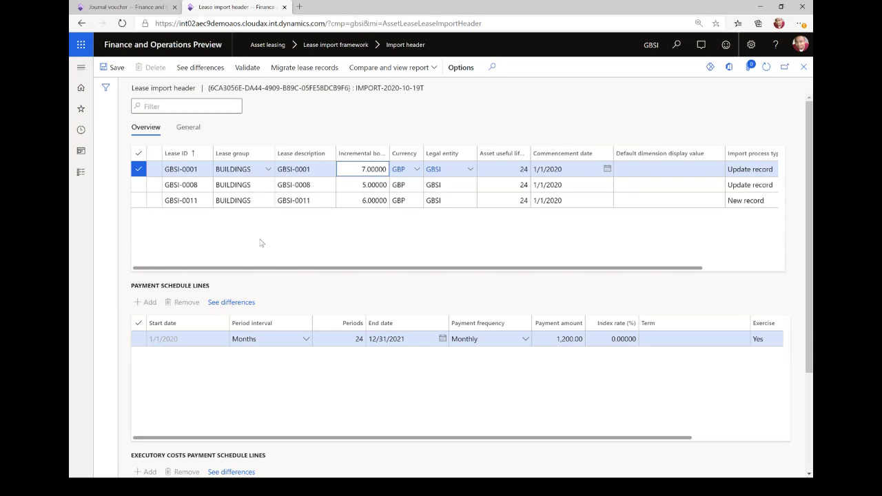
{"action": "left_click", "coordinate": [191, 73]}
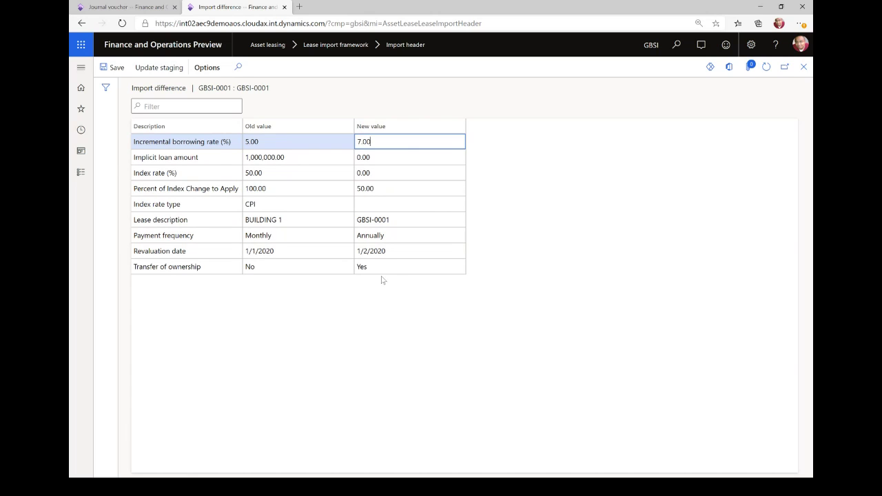
{"action": "left_click", "coordinate": [387, 158]}
{"action": "left_click_drag", "start_coordinate": [377, 157], "coordinate": [355, 158]}
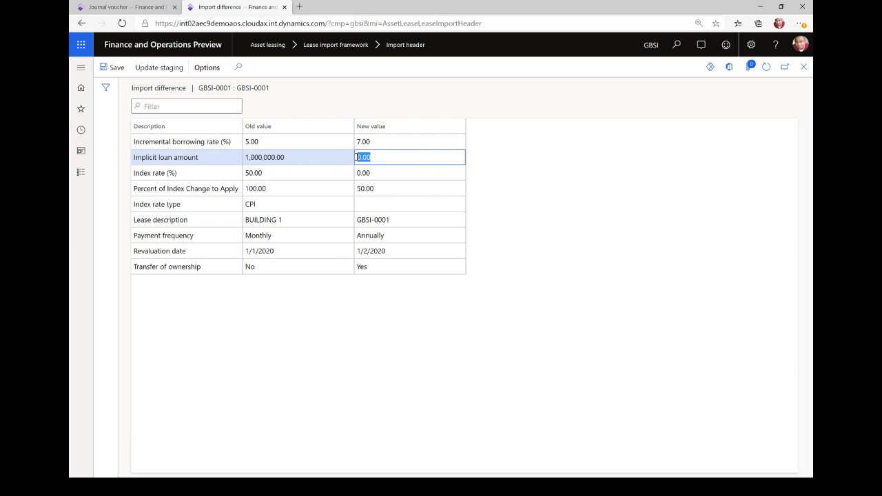
{"action": "left_click_drag", "start_coordinate": [285, 157], "coordinate": [249, 156]}
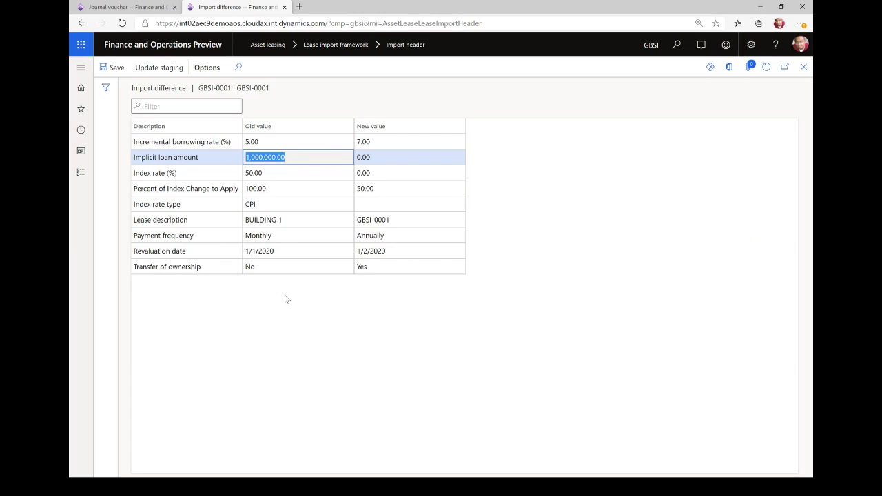
{"action": "left_click", "coordinate": [803, 68]}
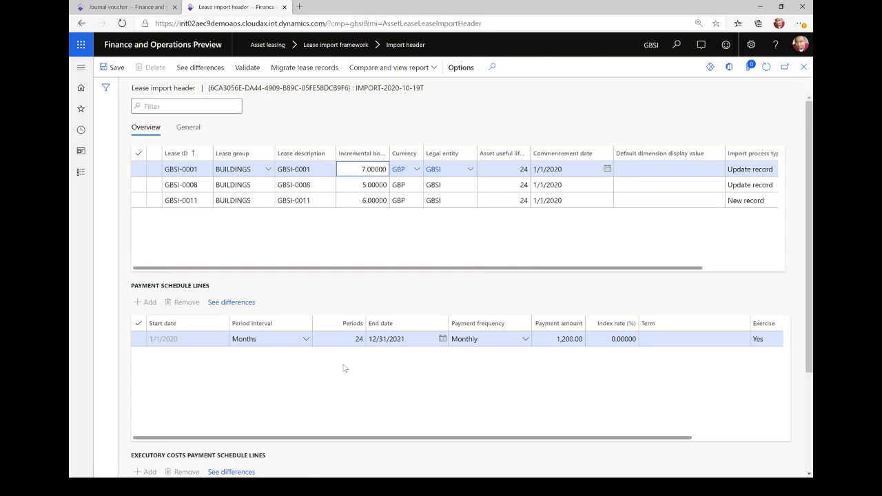
{"action": "left_click", "coordinate": [761, 6]}
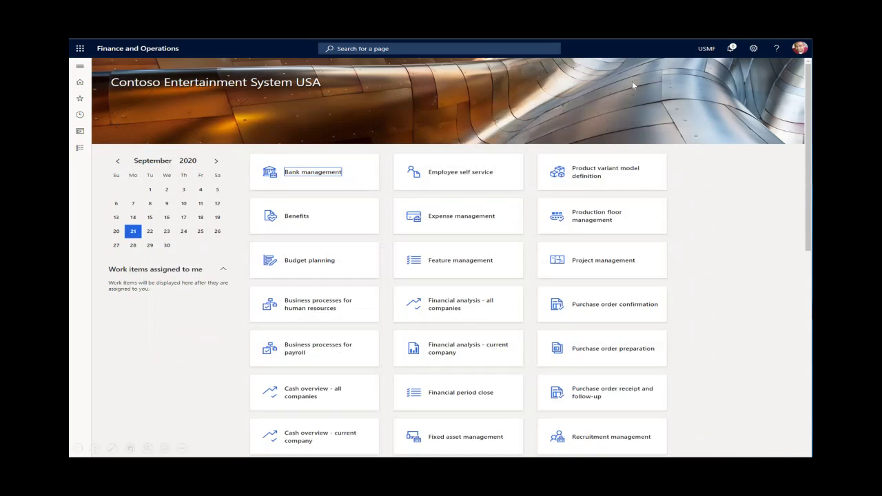